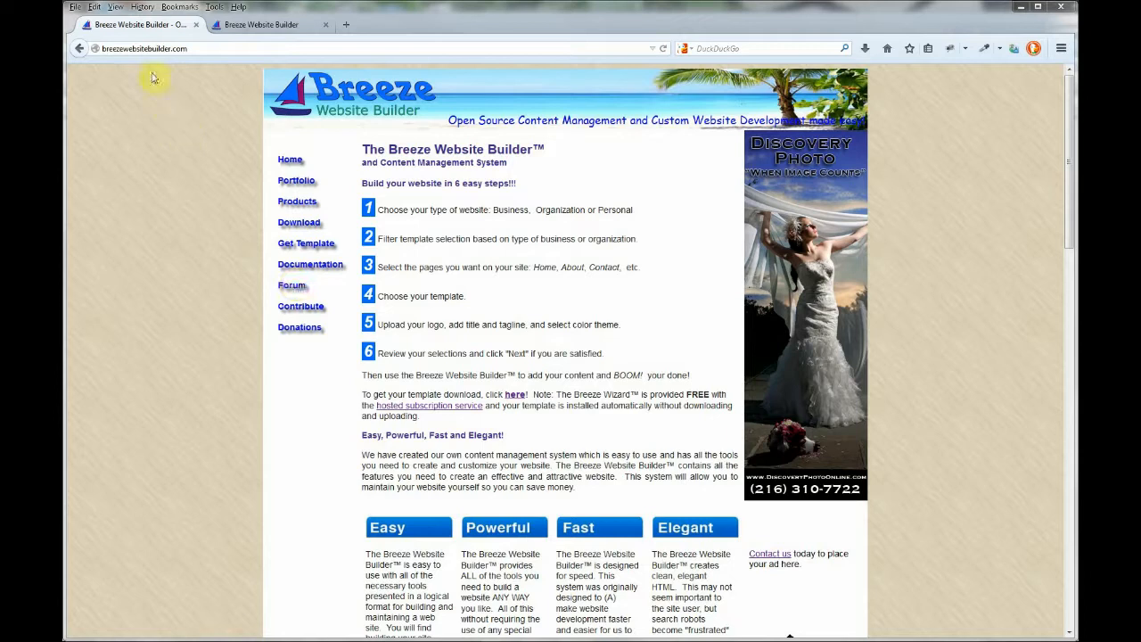
Go from the Breeze homepage to the template wizard's sign-up form via Get Template
{"action": "left_click", "coordinate": [141, 48]}
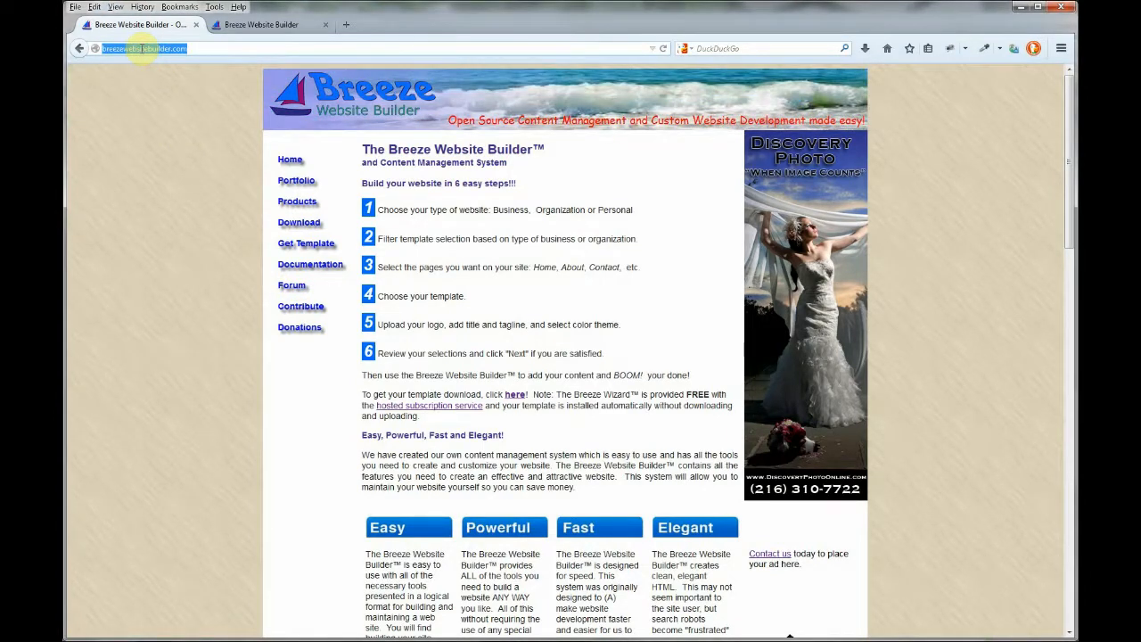
{"action": "left_click", "coordinate": [305, 246]}
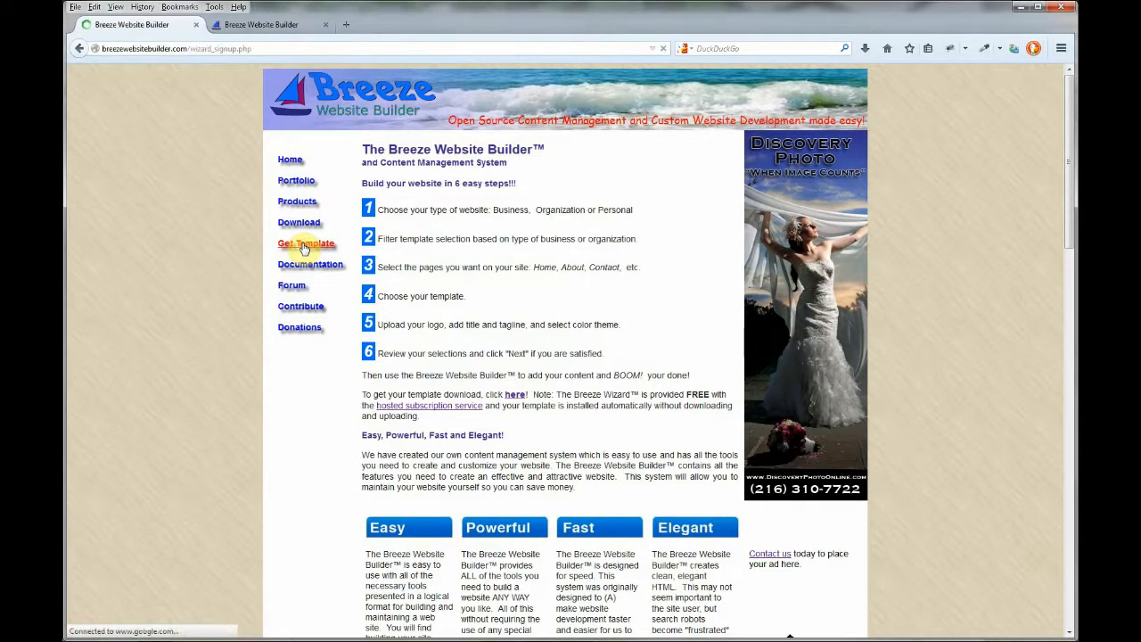
Enter the user's first and last name in the sign-up form
{"action": "left_click", "coordinate": [512, 273]}
{"action": "key", "text": "Tab"}
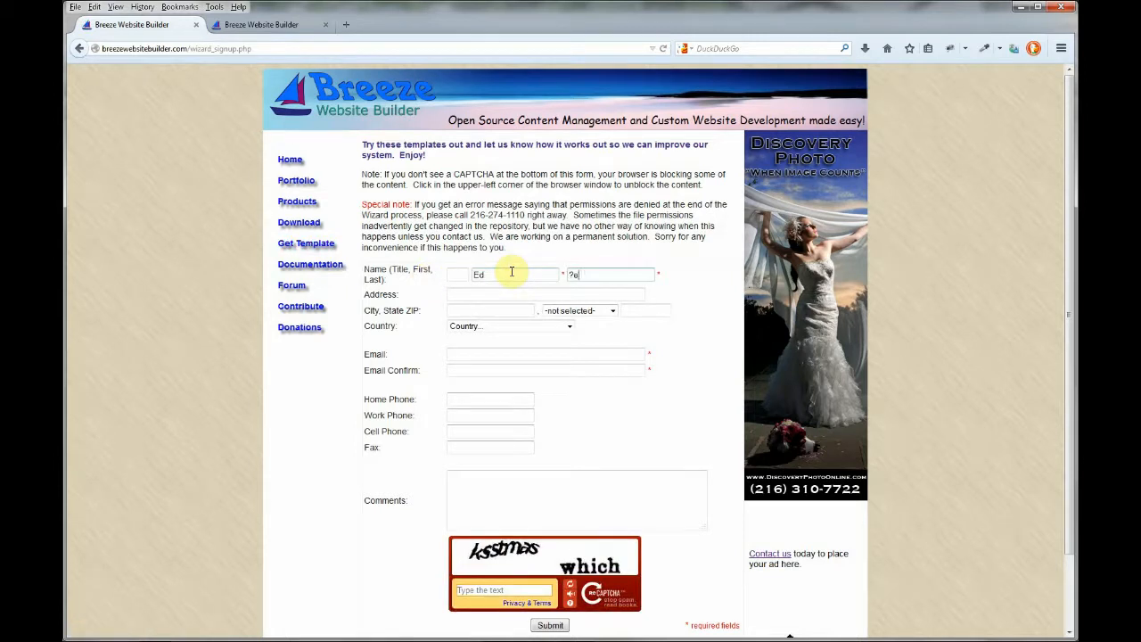
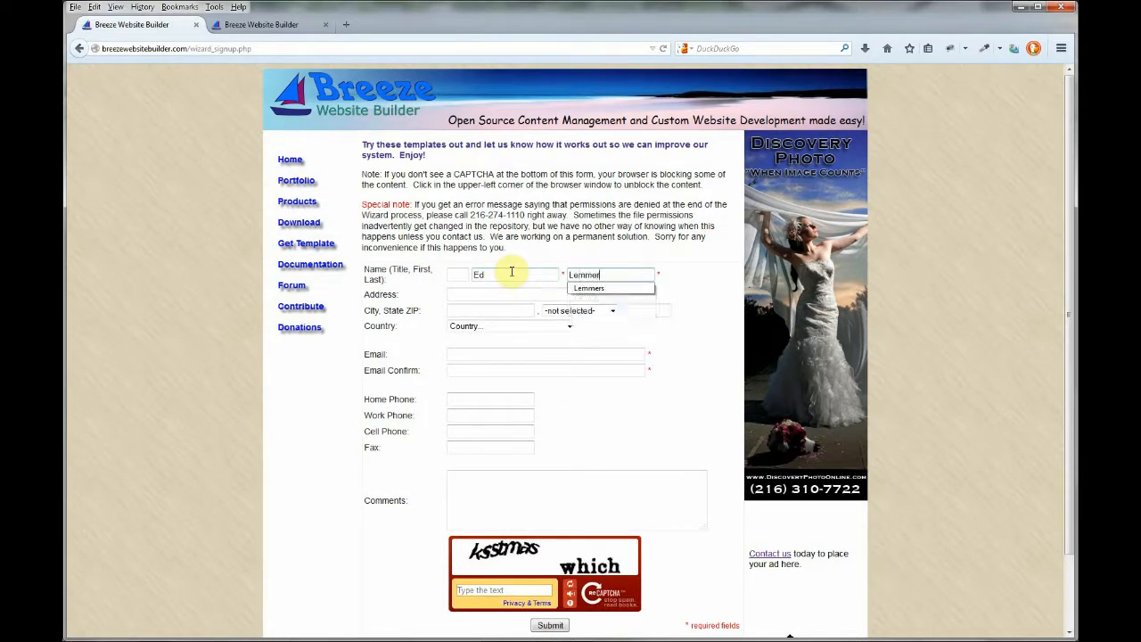
Fill in the e-mail address and its matching confirmation from remembered entries
{"action": "left_click", "coordinate": [464, 351]}
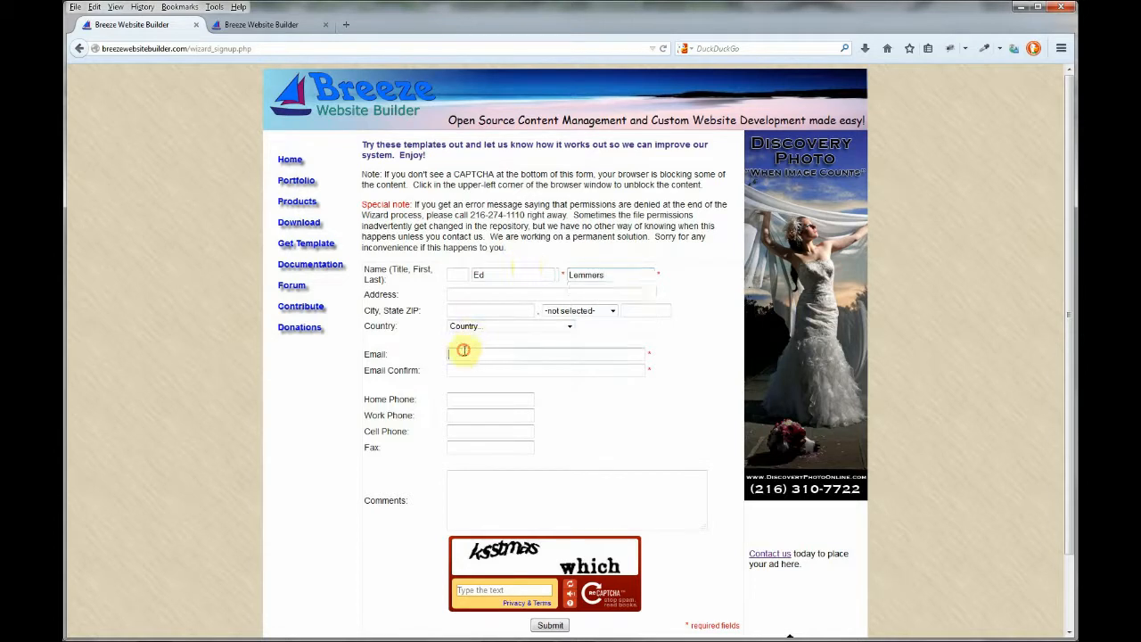
{"action": "type", "text": "ed"}
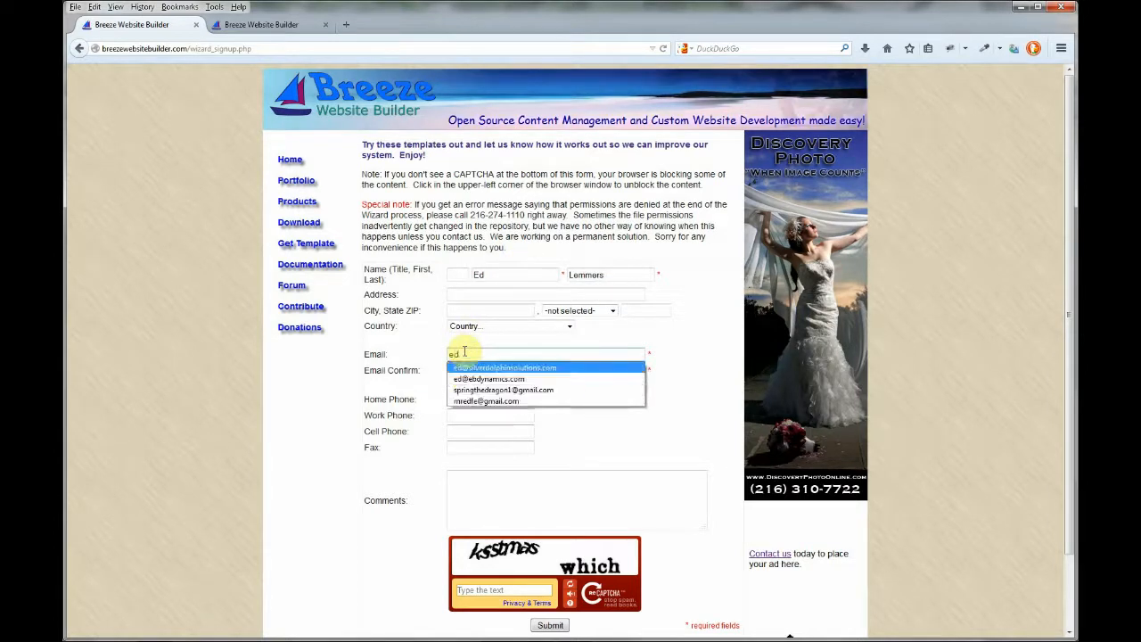
{"action": "key", "text": "Down"}
{"action": "key", "text": "Tab"}
{"action": "type", "text": "ed"}
{"action": "key", "text": "Down"}
{"action": "key", "text": "Tab"}
Type the CAPTCHA answer and submit the sign-up form
{"action": "left_click", "coordinate": [492, 591]}
{"action": "type", "text": "kss"}
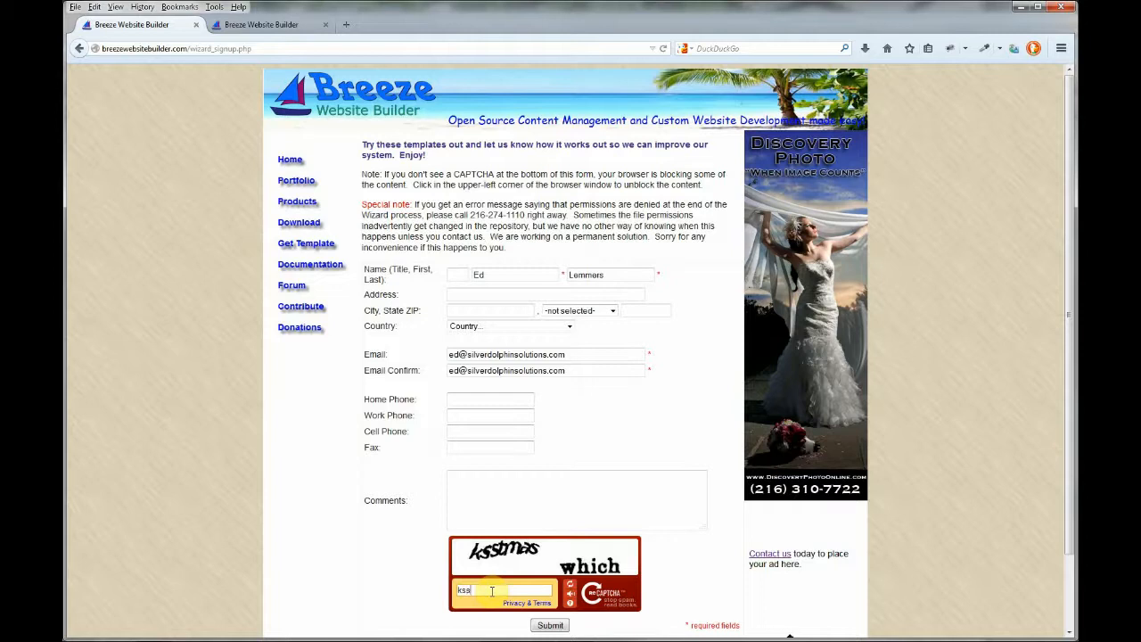
{"action": "type", "text": "tmas"}
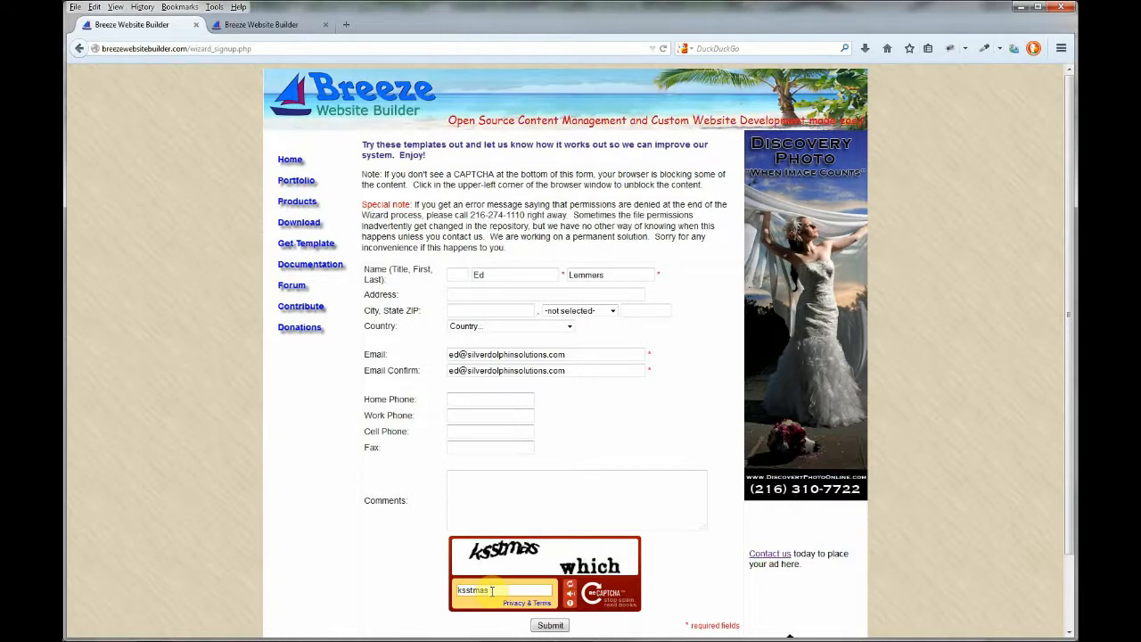
{"action": "type", "text": " which"}
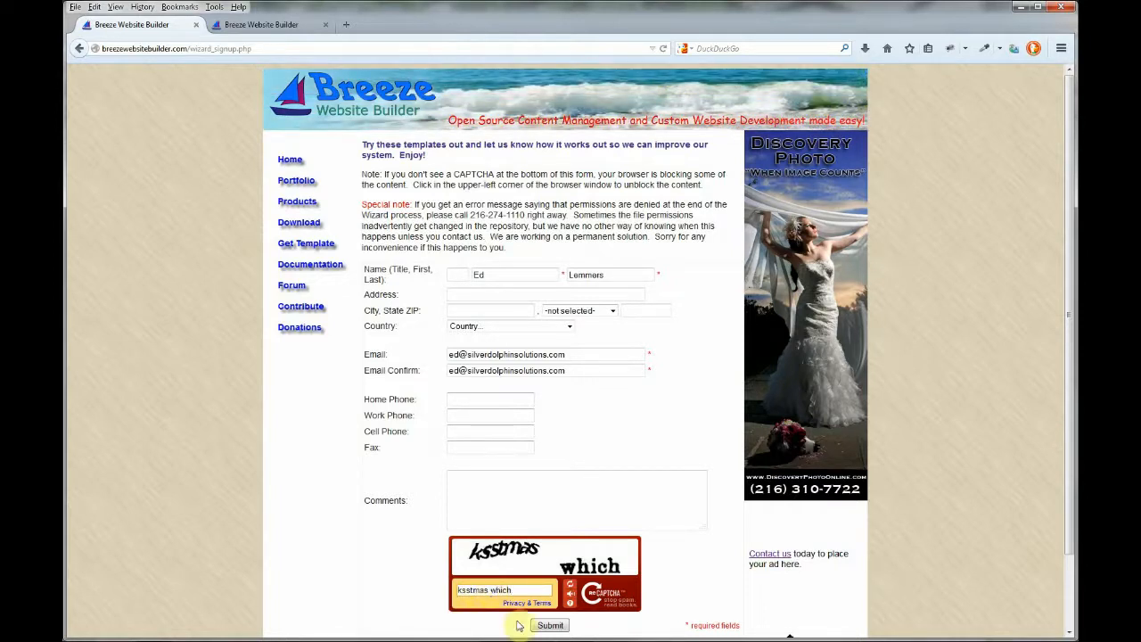
{"action": "left_click", "coordinate": [552, 627]}
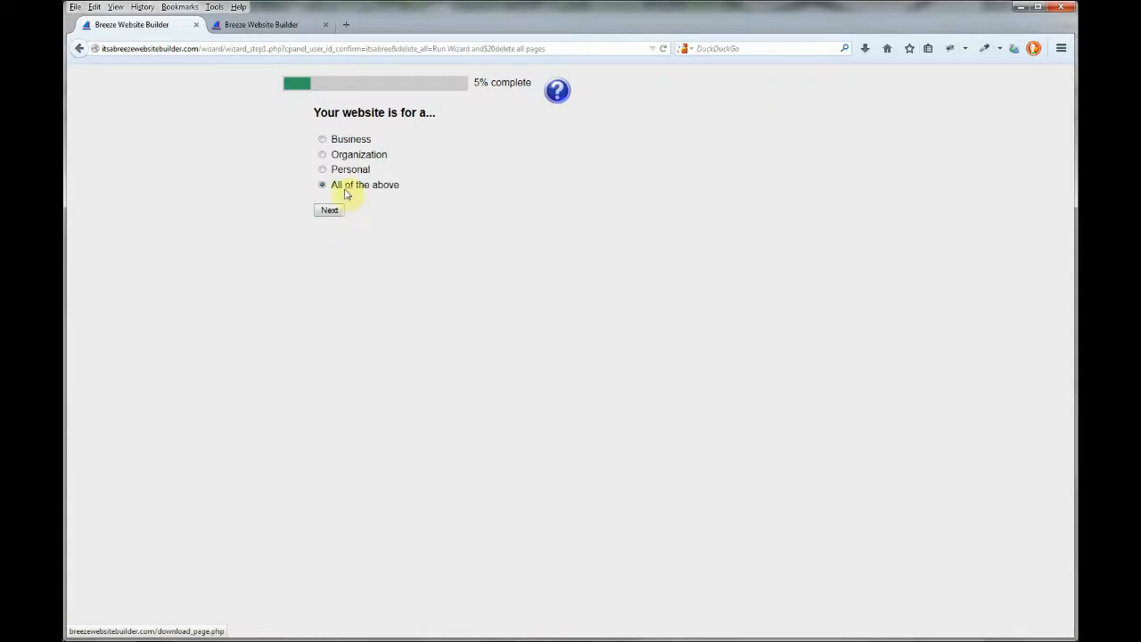
Choose 'All of the above' as the website type and continue
{"action": "left_click", "coordinate": [324, 141]}
{"action": "left_click", "coordinate": [323, 169]}
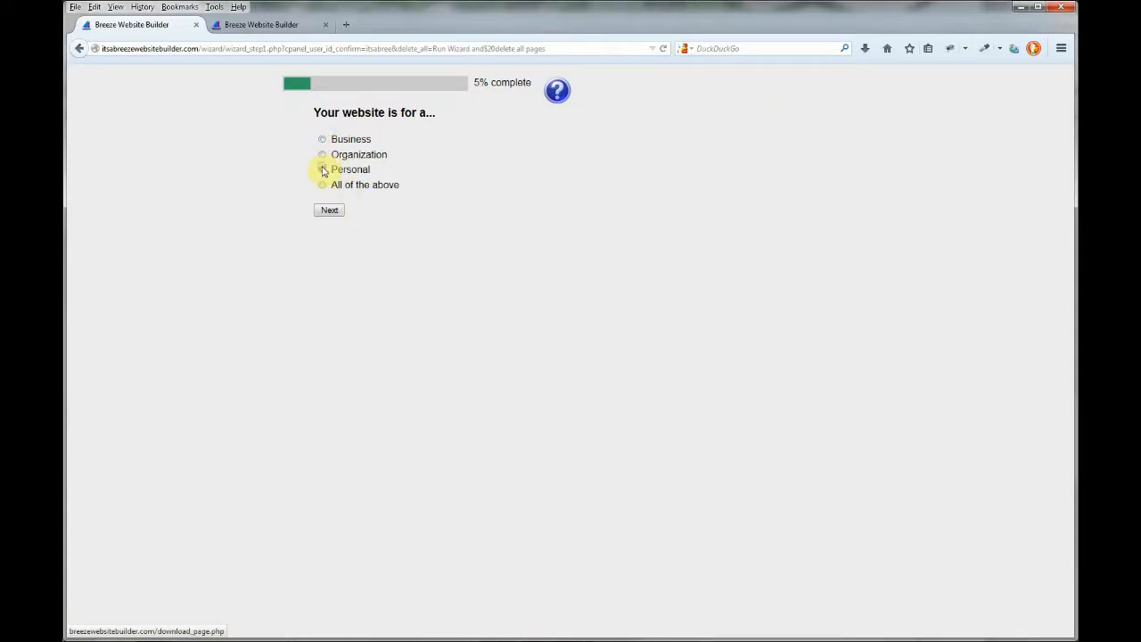
{"action": "left_click", "coordinate": [331, 214]}
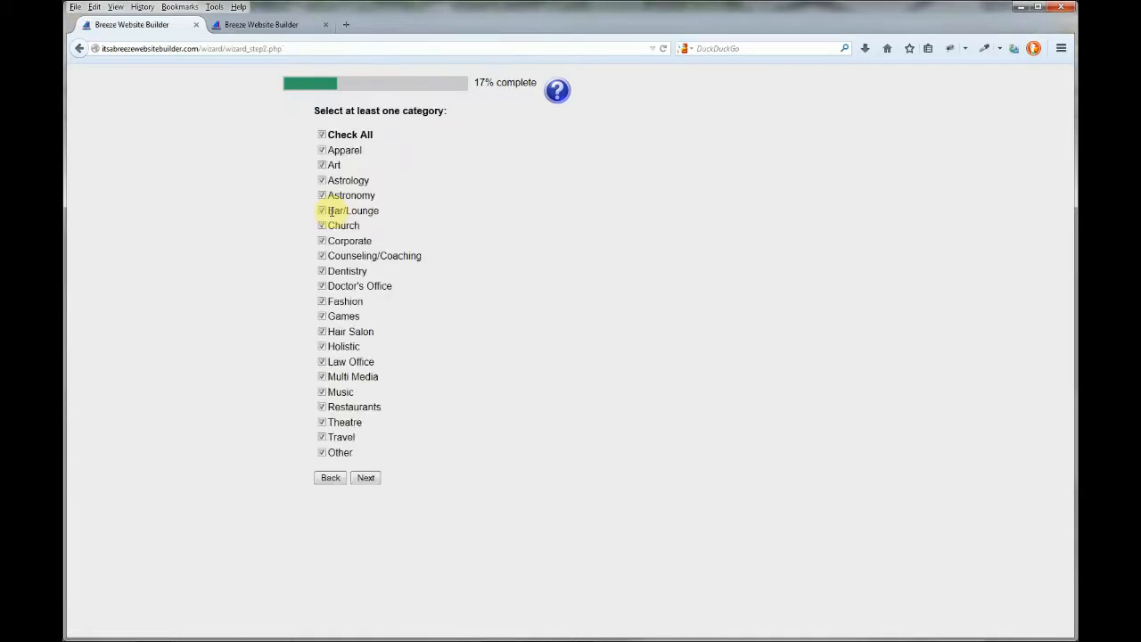
Adjust the category checkboxes, including Counseling/Coaching, Fashion and Games, and continue
{"action": "left_click", "coordinate": [321, 136]}
{"action": "left_click", "coordinate": [322, 256]}
{"action": "left_click", "coordinate": [322, 302]}
{"action": "left_click", "coordinate": [322, 317]}
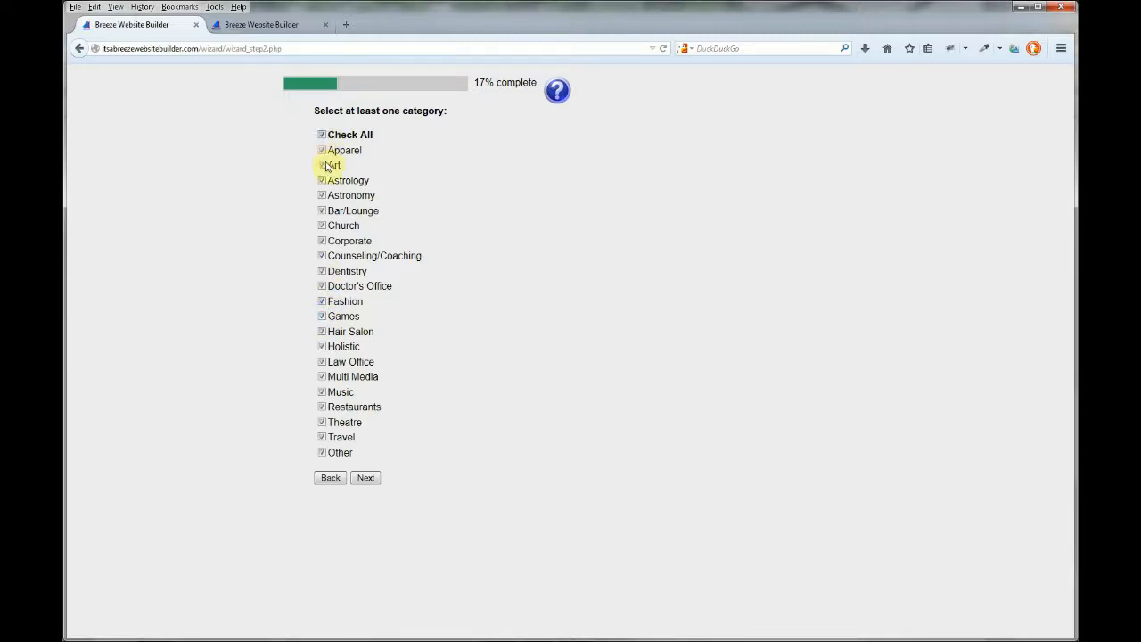
{"action": "left_click", "coordinate": [365, 478]}
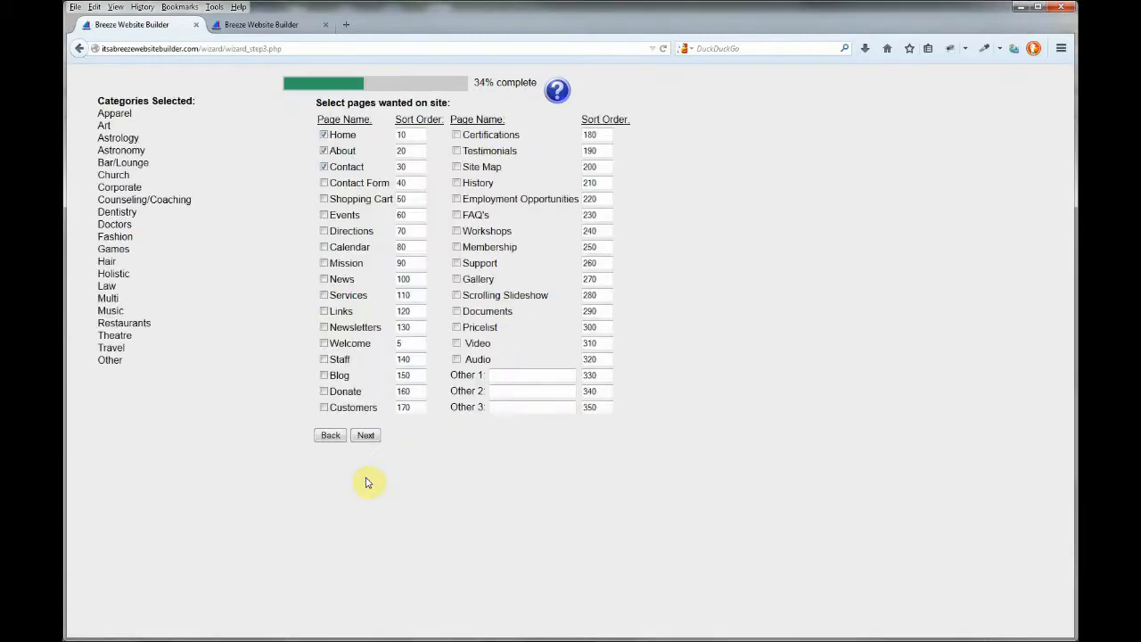
Add the About and Calendar pages to Home, Contact and Blog, then continue to templates
{"action": "left_click", "coordinate": [323, 150]}
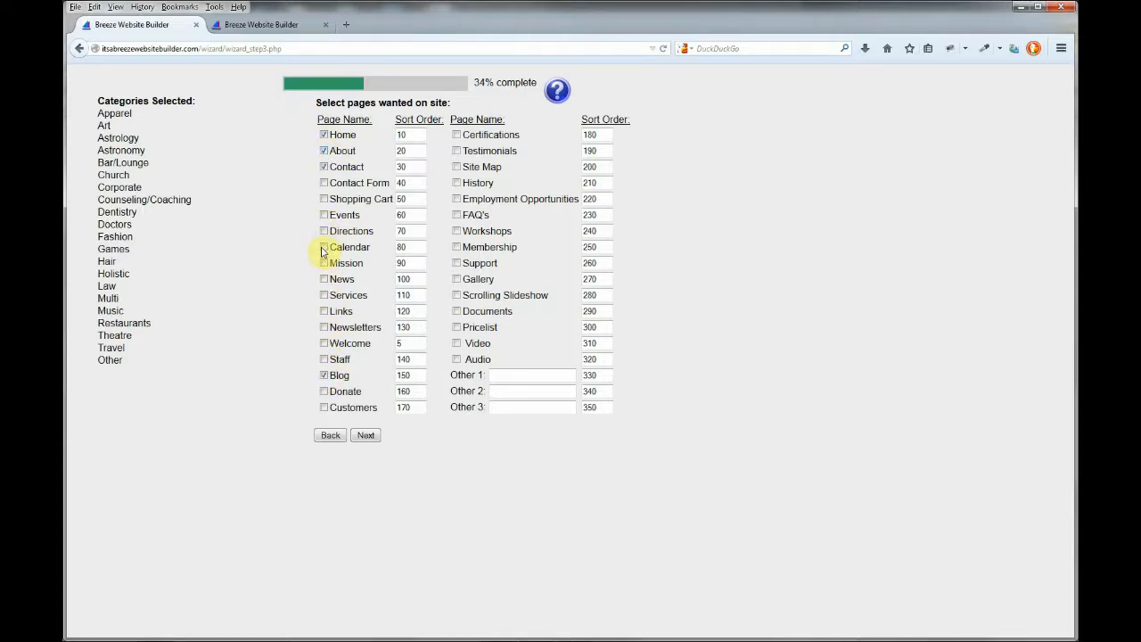
{"action": "left_click", "coordinate": [324, 248]}
{"action": "left_click", "coordinate": [363, 437]}
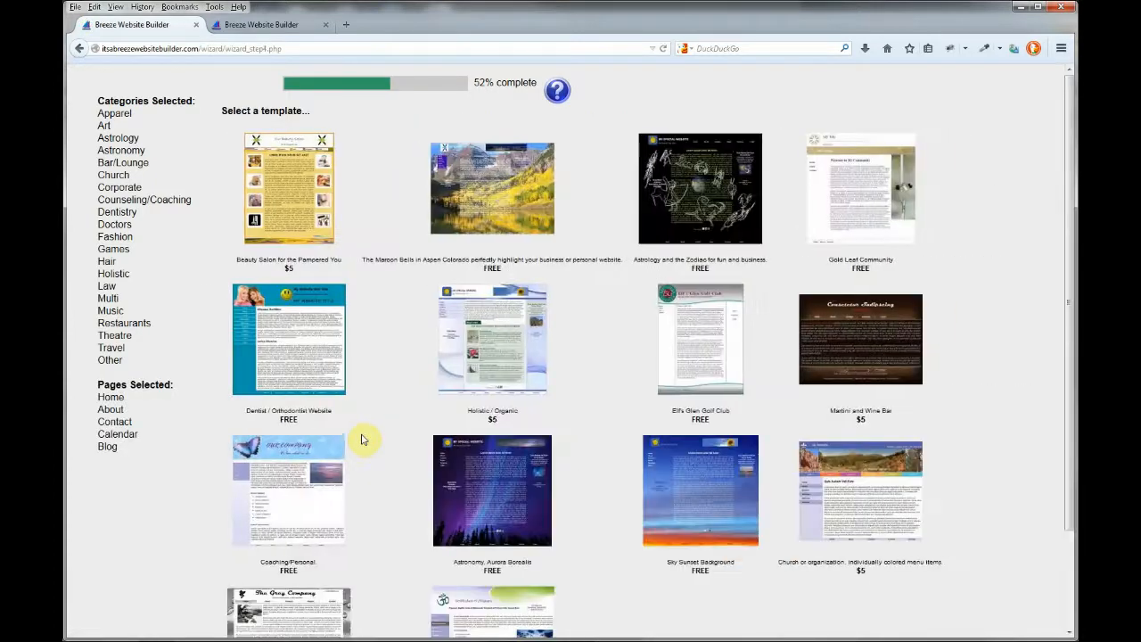
Preview the template thumbnails, pick Gold Leaf Community and proceed to the logo step
{"action": "mouse_move", "coordinate": [301, 200]}
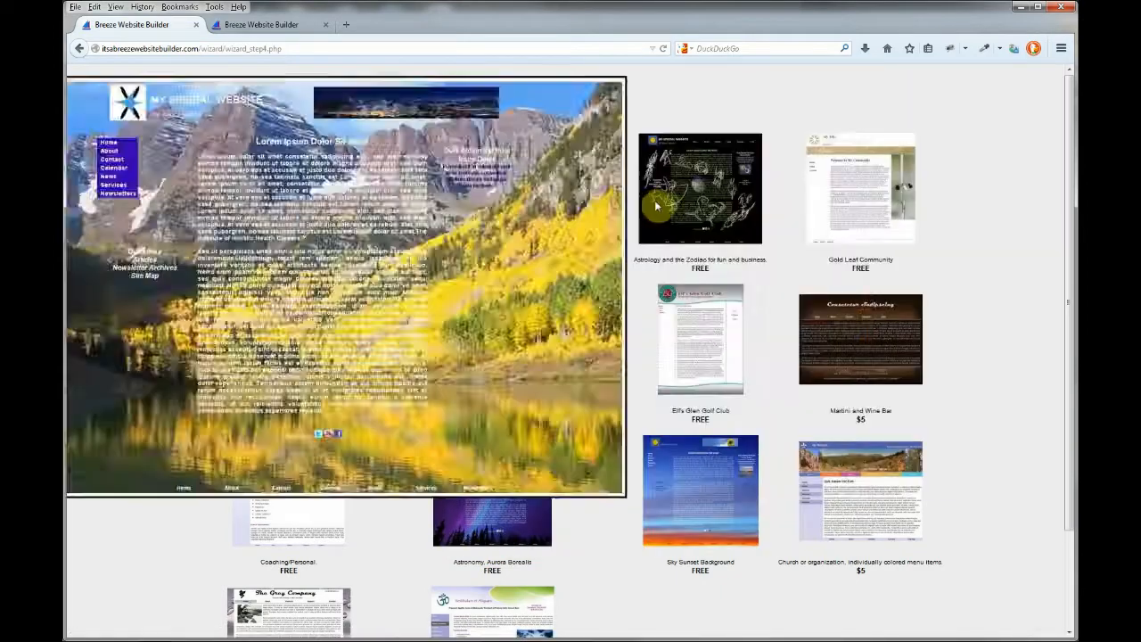
{"action": "mouse_move", "coordinate": [672, 209]}
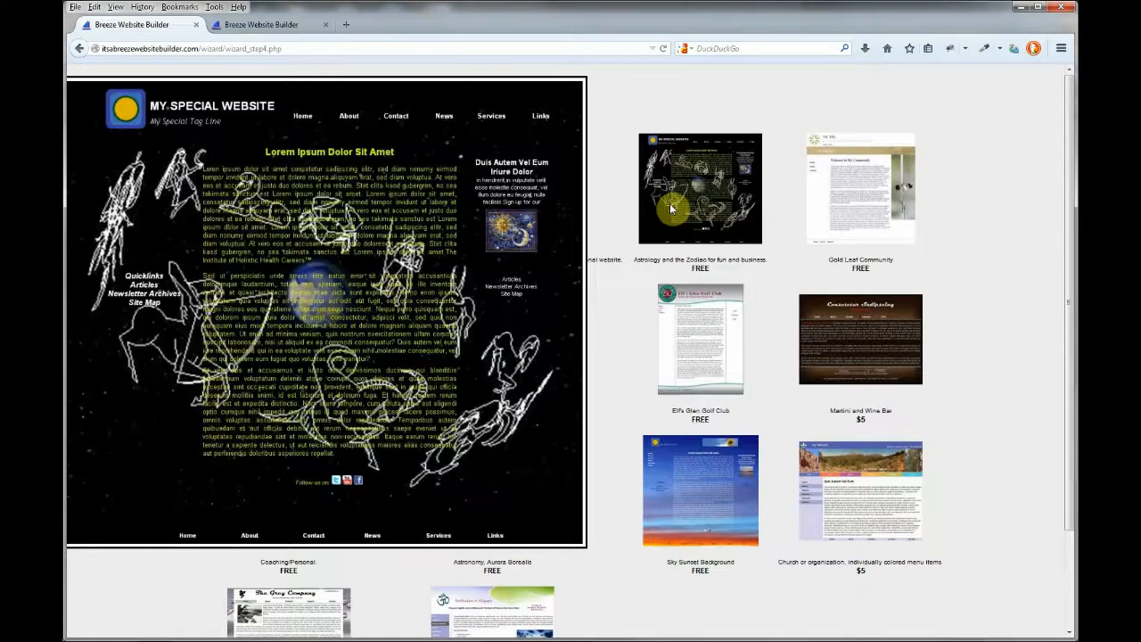
{"action": "mouse_move", "coordinate": [856, 203]}
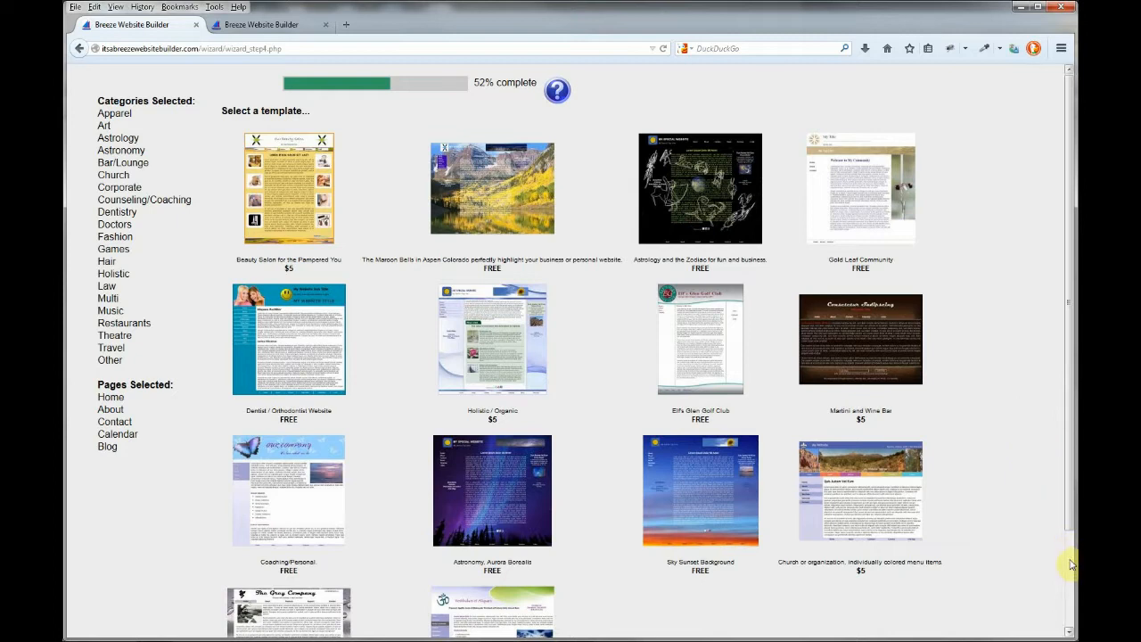
{"action": "scroll", "coordinate": [1071, 563], "scroll_direction": "down", "scroll_amount": 3}
{"action": "left_click", "coordinate": [611, 622]}
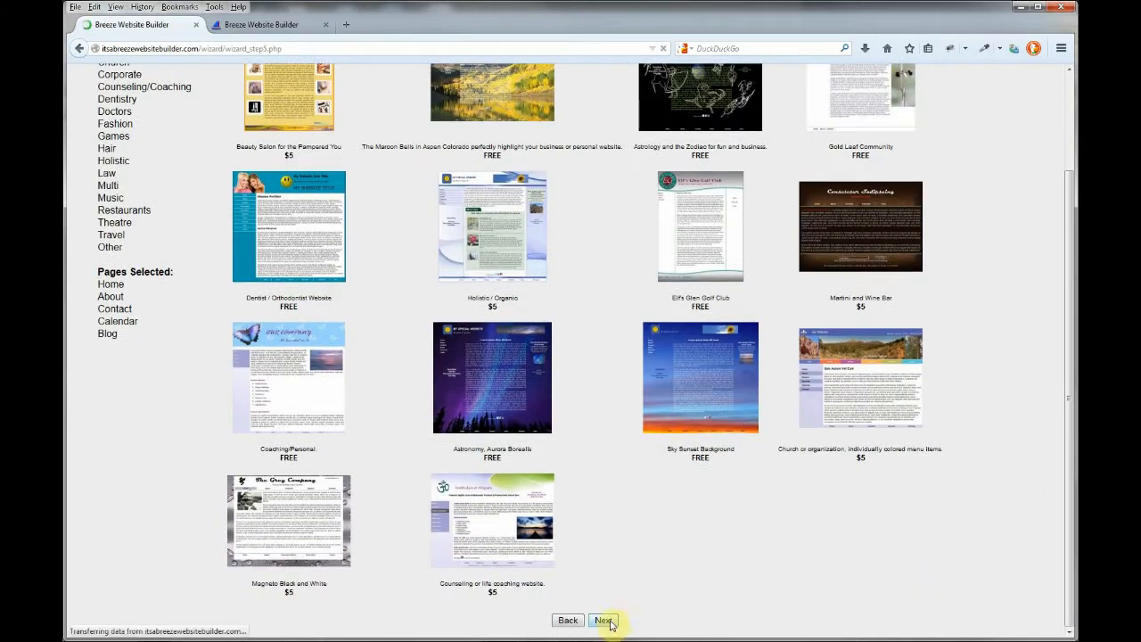
Upload breeze_logo_sm.png as the site logo
{"action": "left_click", "coordinate": [328, 228]}
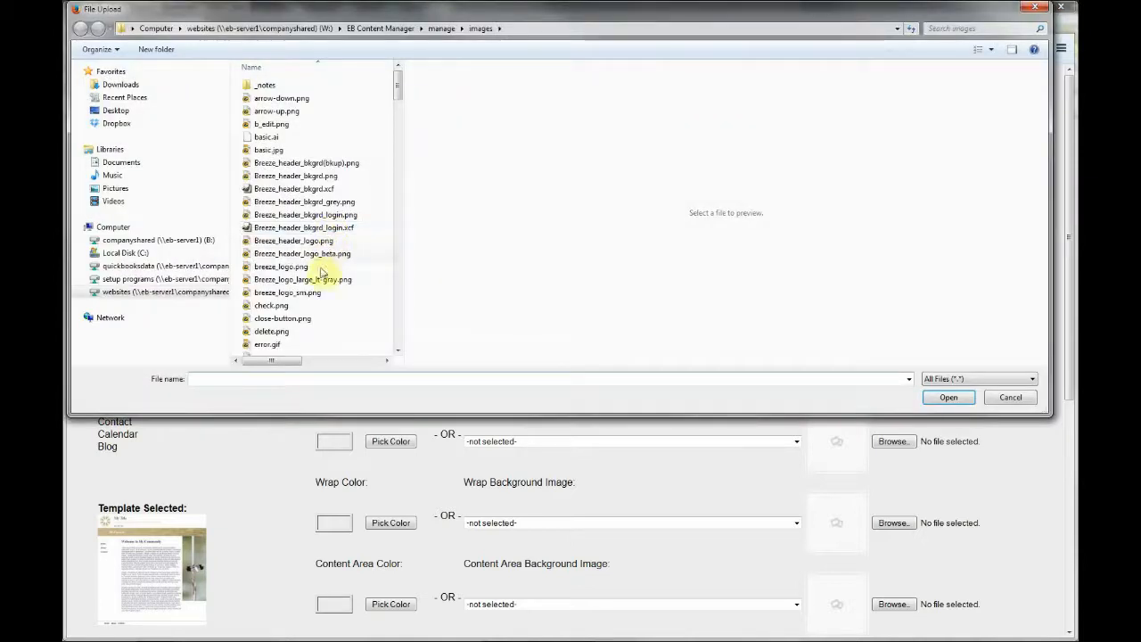
{"action": "left_click", "coordinate": [314, 294]}
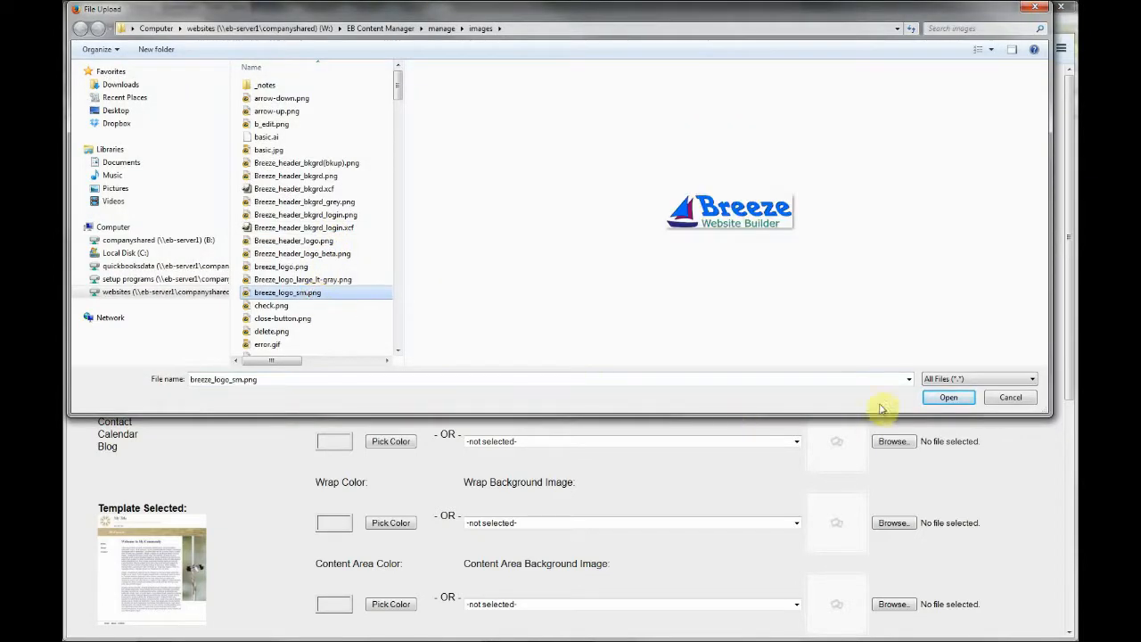
{"action": "left_click", "coordinate": [949, 398]}
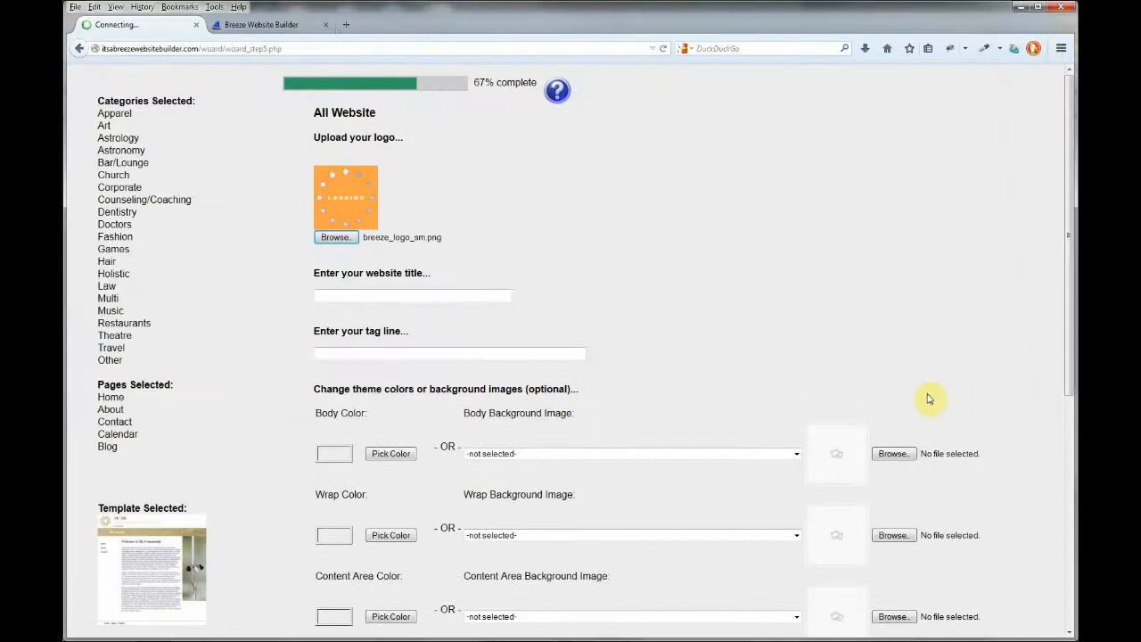
Set title 'ACME Mouse Traps' and tag line 'Building a better mouse trap'
{"action": "left_click", "coordinate": [476, 286]}
{"action": "key", "text": "Down"}
{"action": "key", "text": "Tab"}
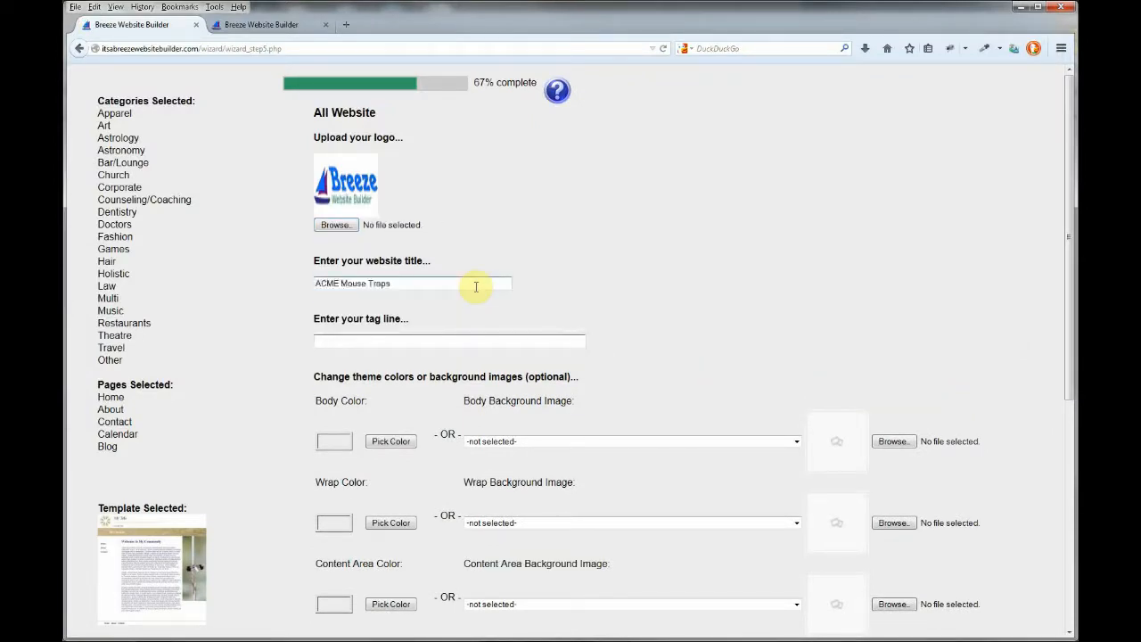
{"action": "key", "text": "Down"}
{"action": "key", "text": "Down"}
{"action": "key", "text": "Tab"}
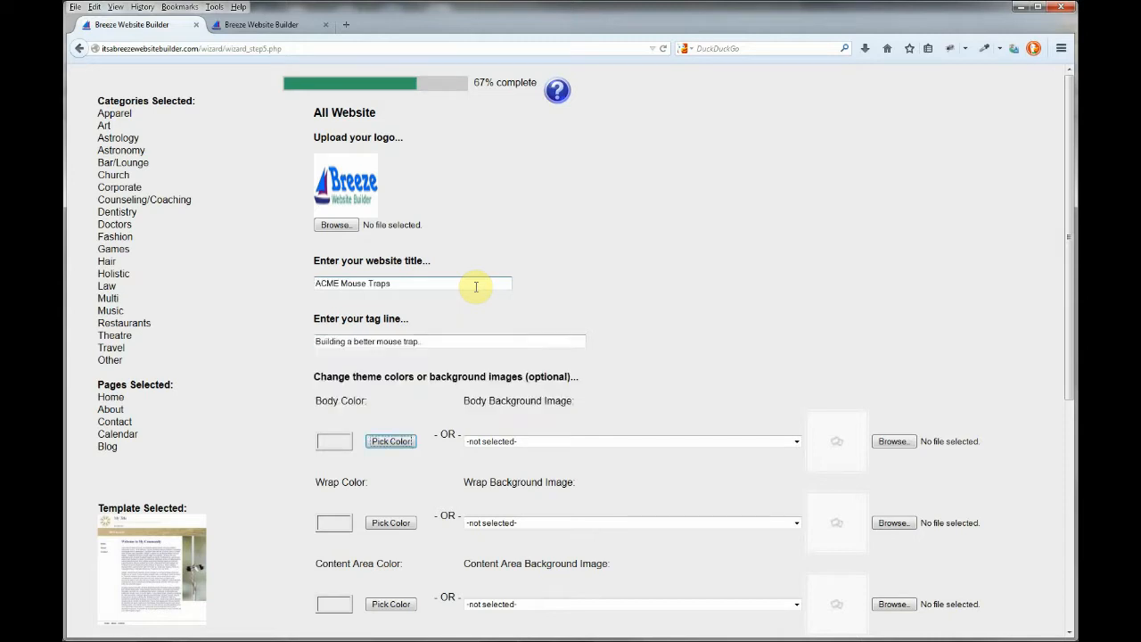
Use the tree_of_light landscape image as Body Background and continue to the summary
{"action": "left_click", "coordinate": [798, 444]}
{"action": "left_click_drag", "start_coordinate": [797, 469], "coordinate": [797, 633]}
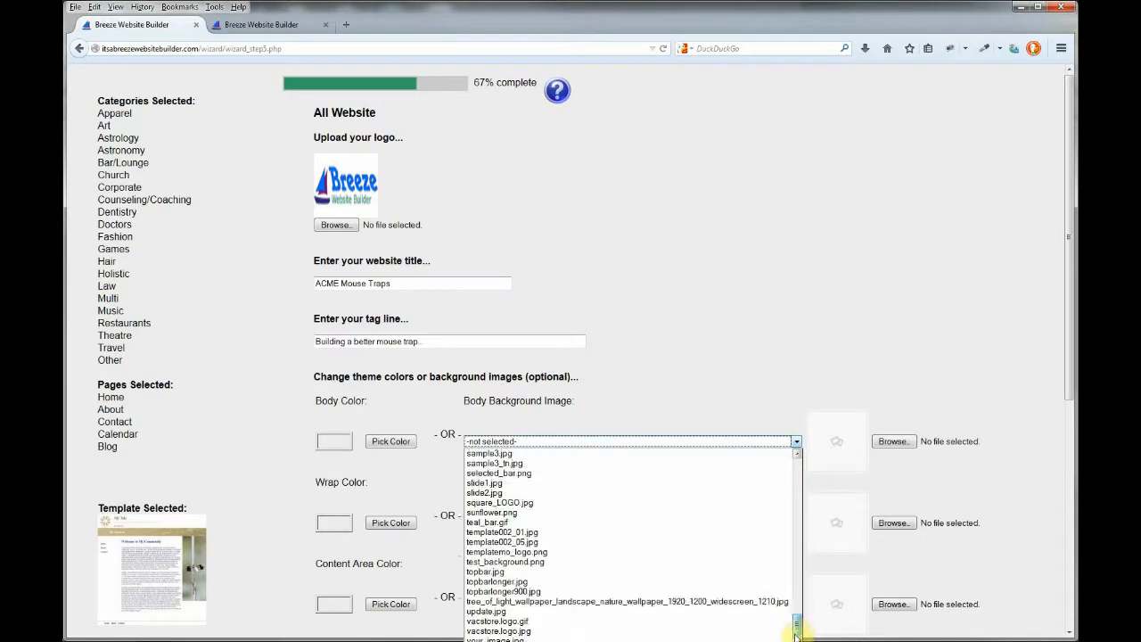
{"action": "left_click", "coordinate": [717, 603]}
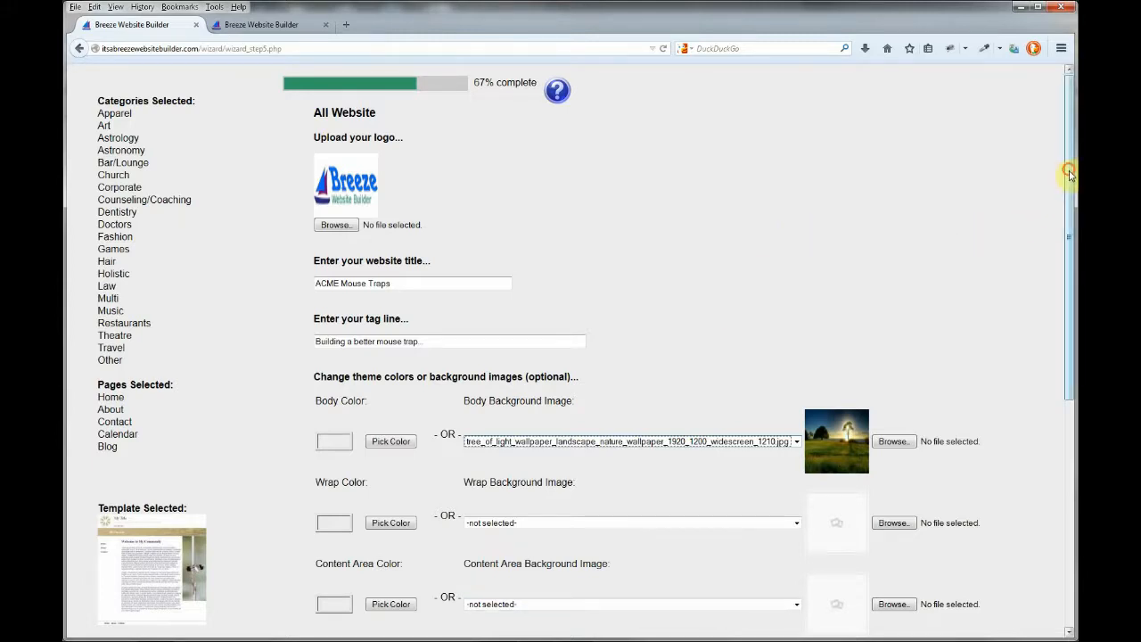
{"action": "scroll", "coordinate": [1061, 356], "scroll_direction": "down", "scroll_amount": 5}
{"action": "scroll", "coordinate": [1061, 428], "scroll_direction": "down", "scroll_amount": 2}
{"action": "left_click", "coordinate": [365, 620]}
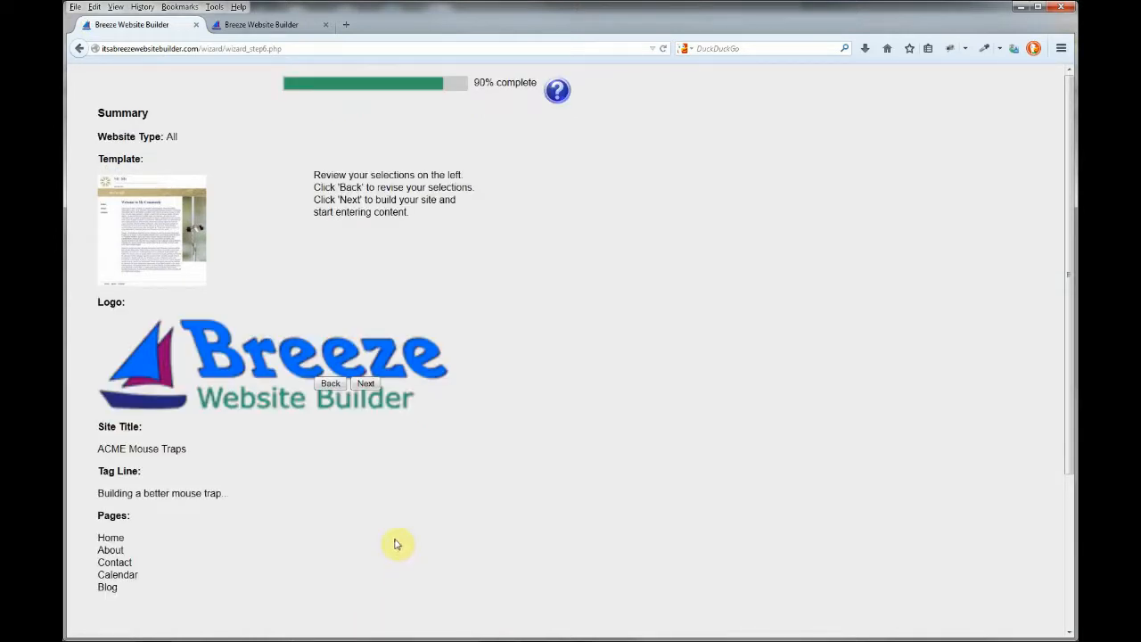
Build the site and save template_92.tgz into Breeze Templates, replacing the existing file
{"action": "left_click", "coordinate": [367, 384]}
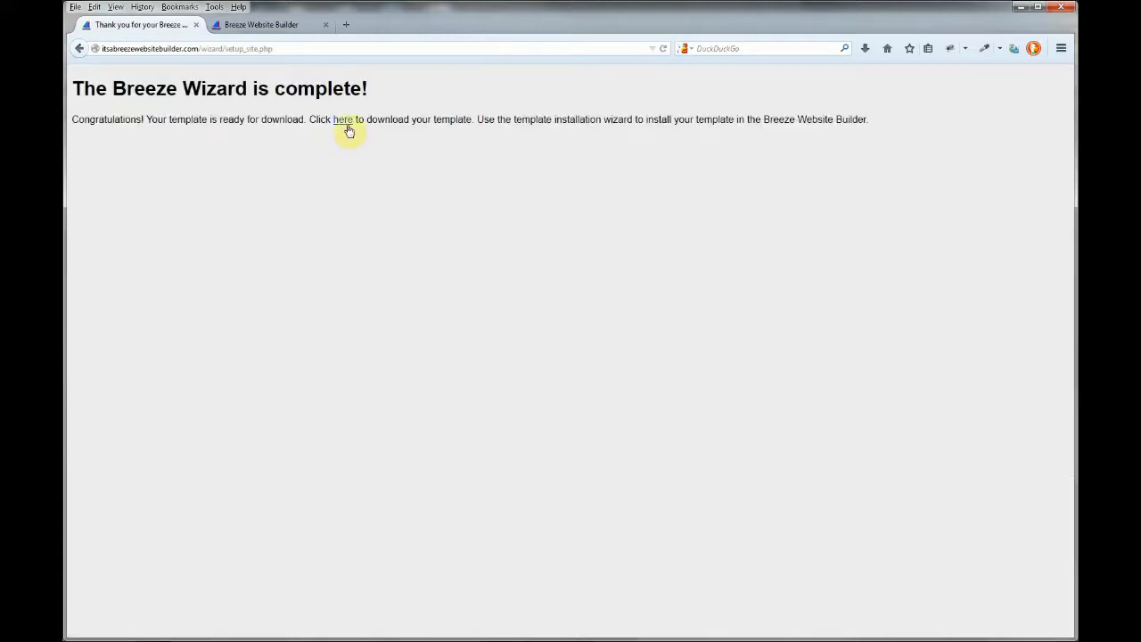
{"action": "left_click", "coordinate": [344, 121]}
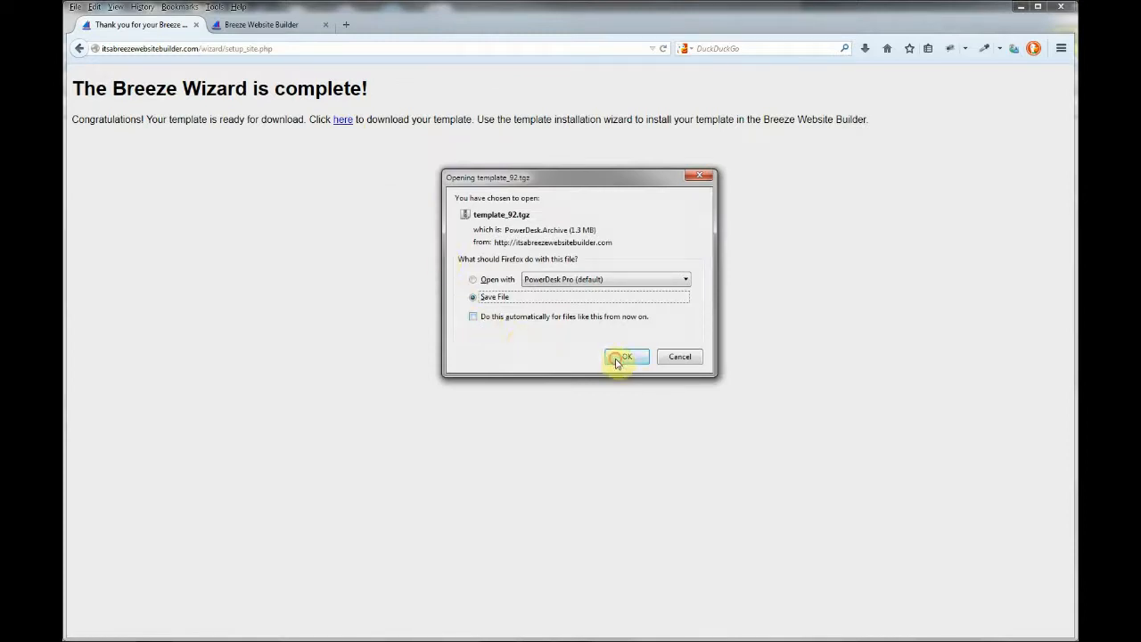
{"action": "left_click", "coordinate": [617, 361]}
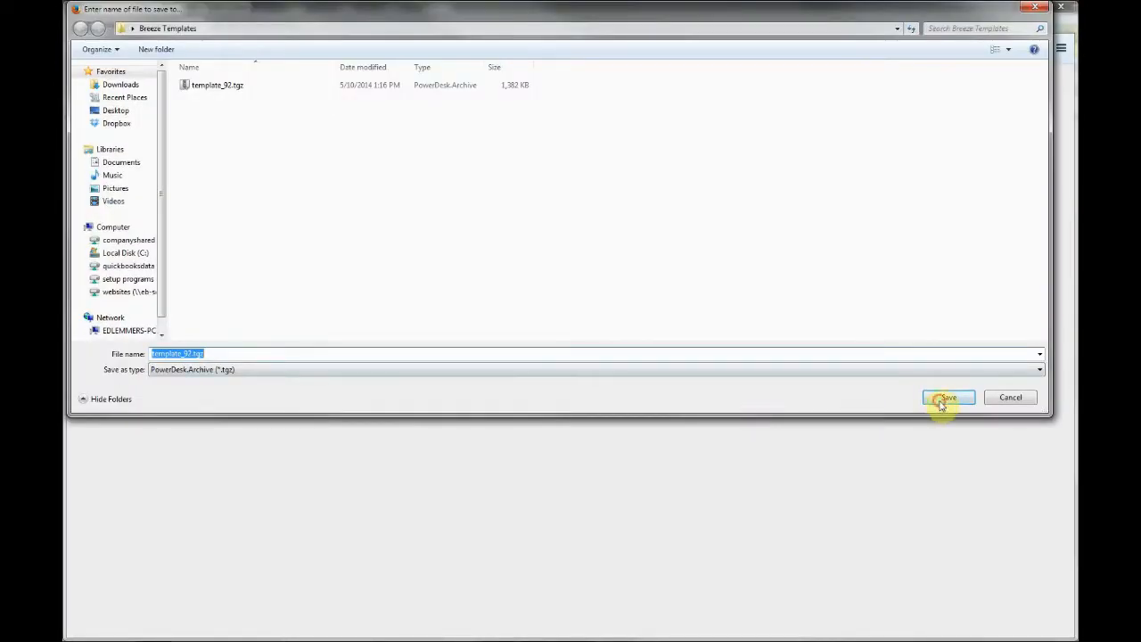
{"action": "left_click", "coordinate": [945, 399]}
{"action": "left_click", "coordinate": [563, 333]}
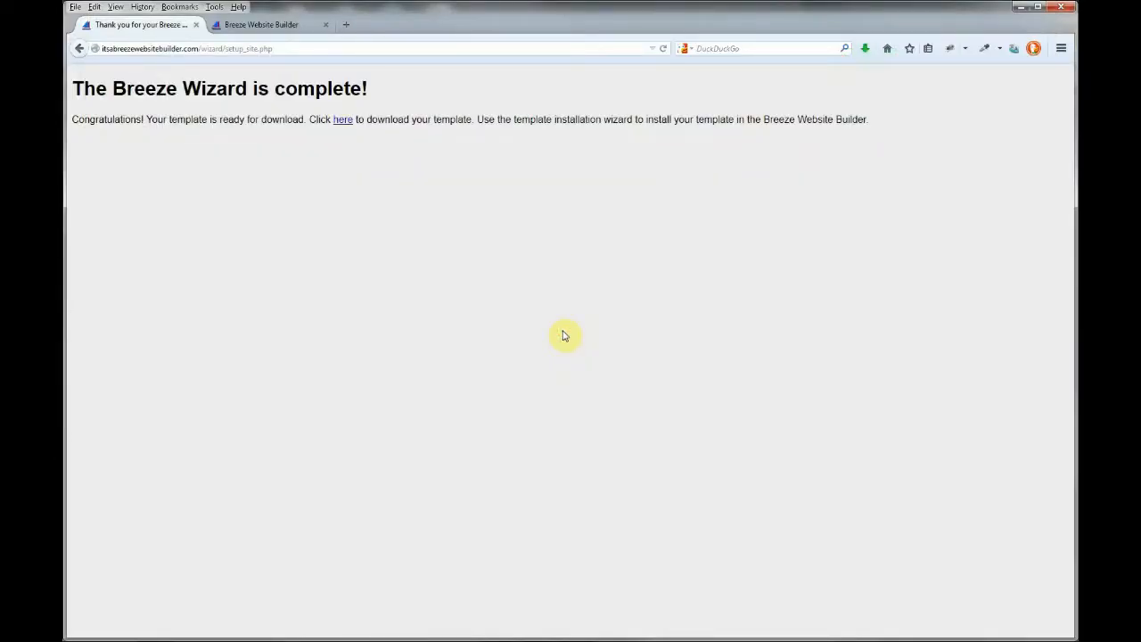
Log in to the builder's admin area with the suggested user ID and expand SITE MANAGEMENT
{"action": "left_click", "coordinate": [284, 27]}
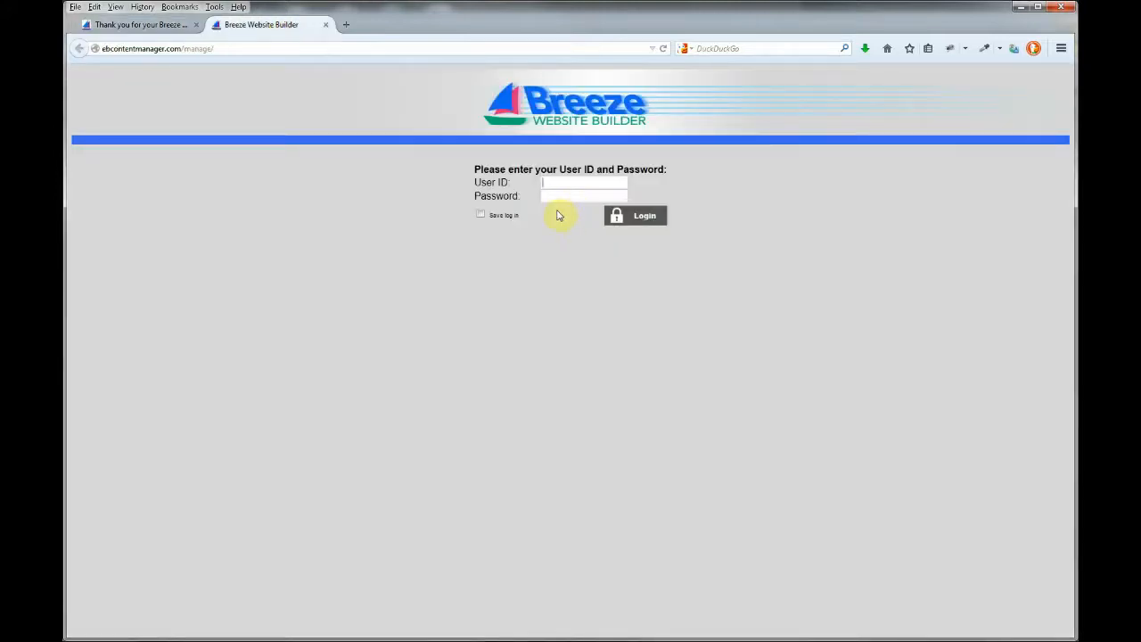
{"action": "type", "text": "a"}
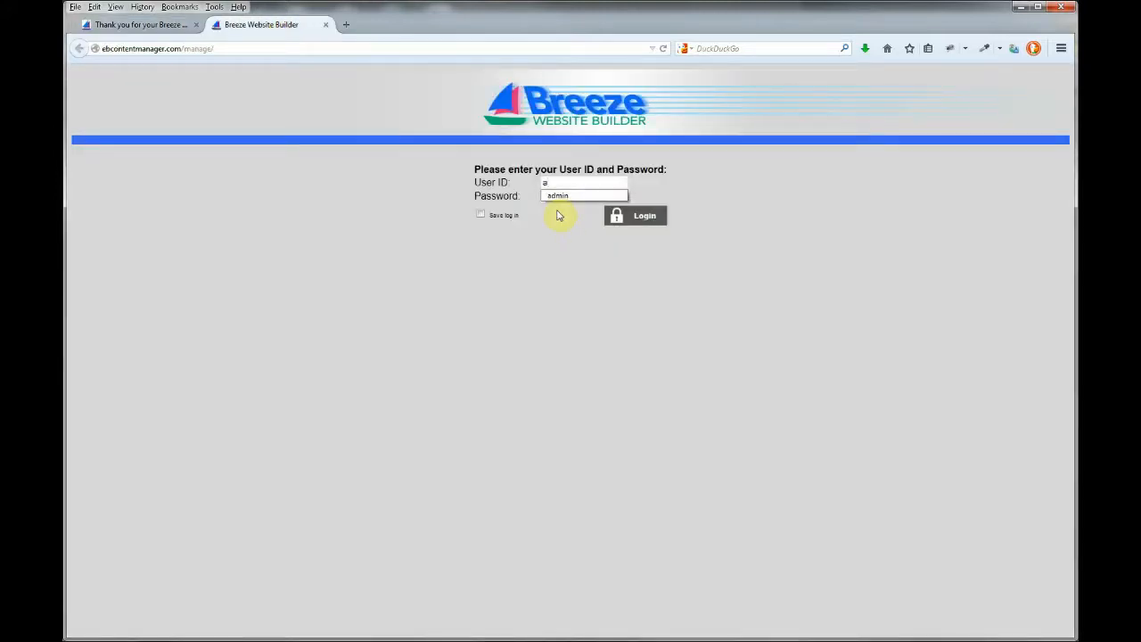
{"action": "type", "text": "dmin"}
{"action": "key", "text": "Tab"}
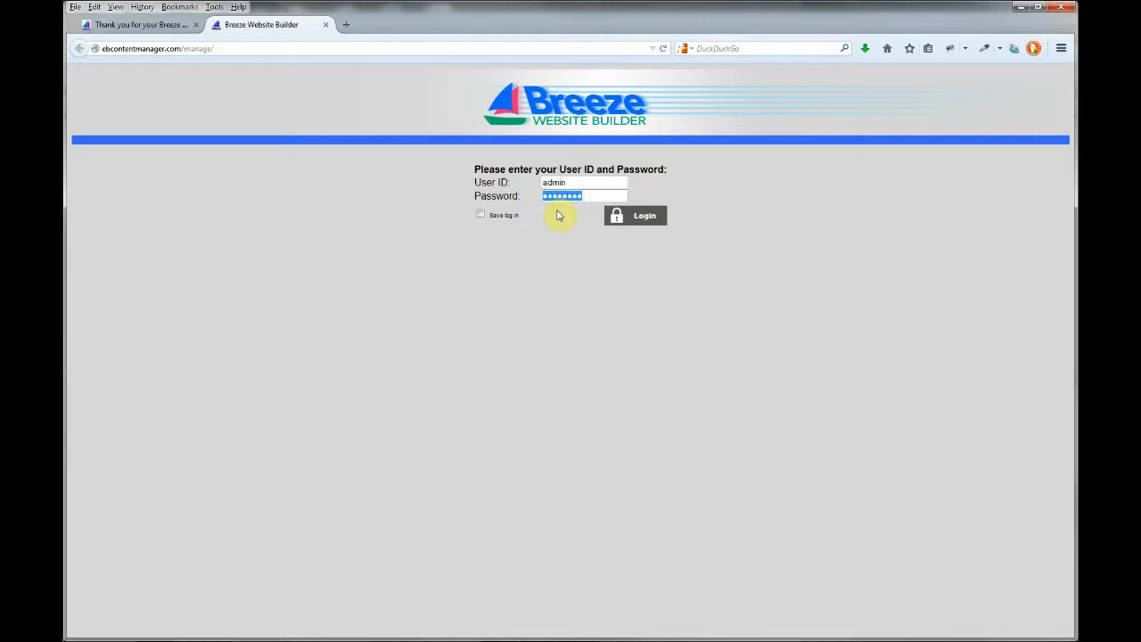
{"action": "left_click", "coordinate": [629, 215]}
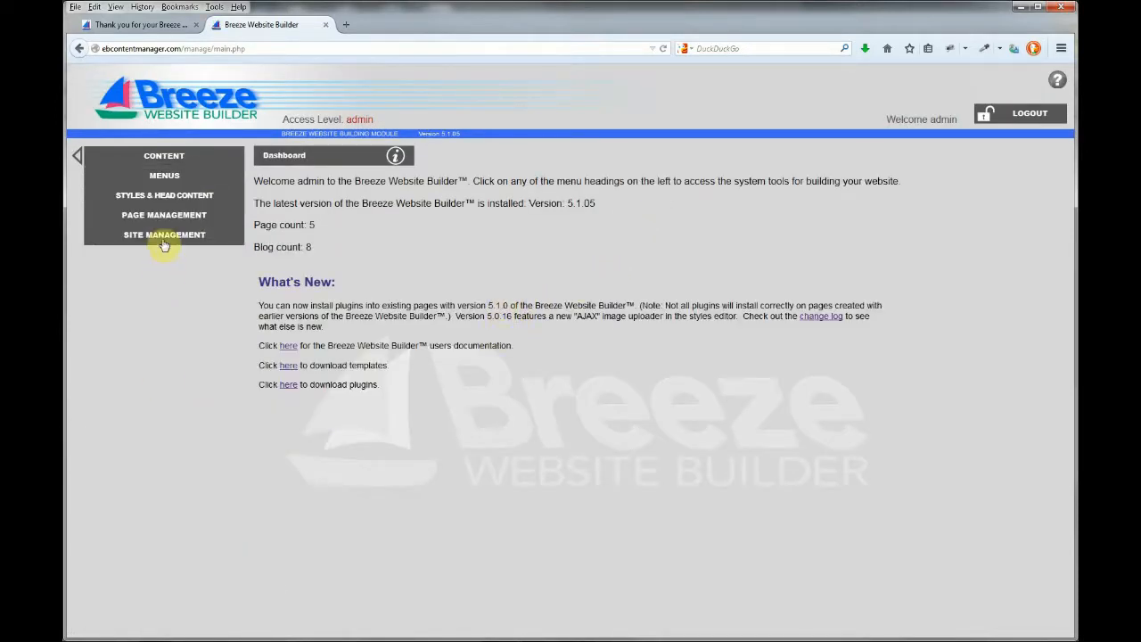
{"action": "left_click", "coordinate": [164, 236]}
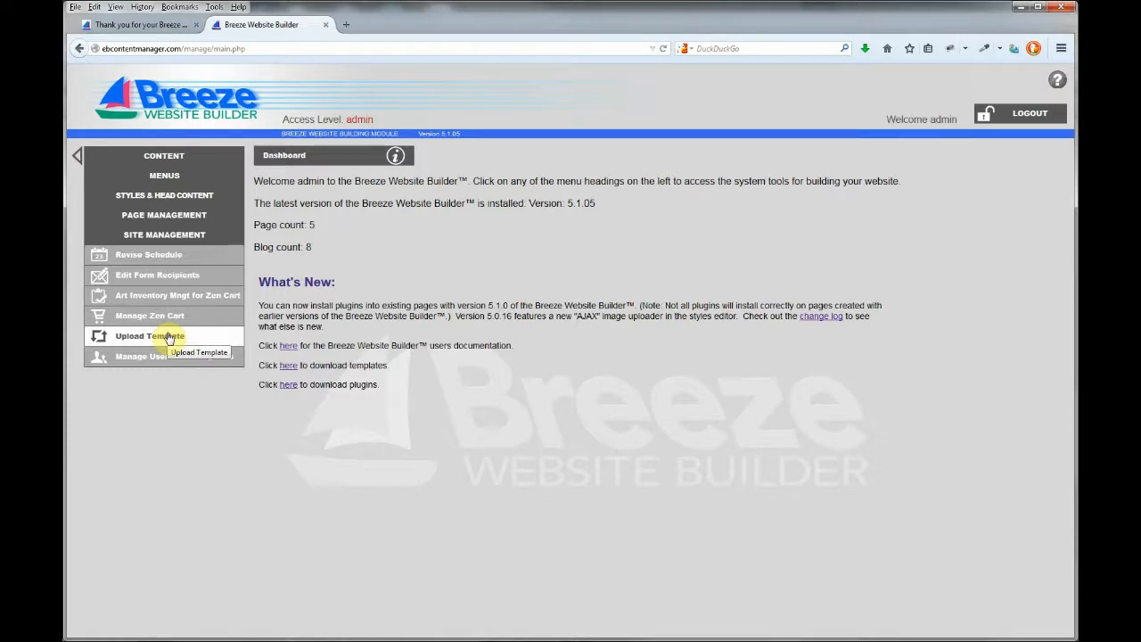
Start a template upload, confirming replacement and deletion of all existing pages
{"action": "left_click", "coordinate": [168, 337]}
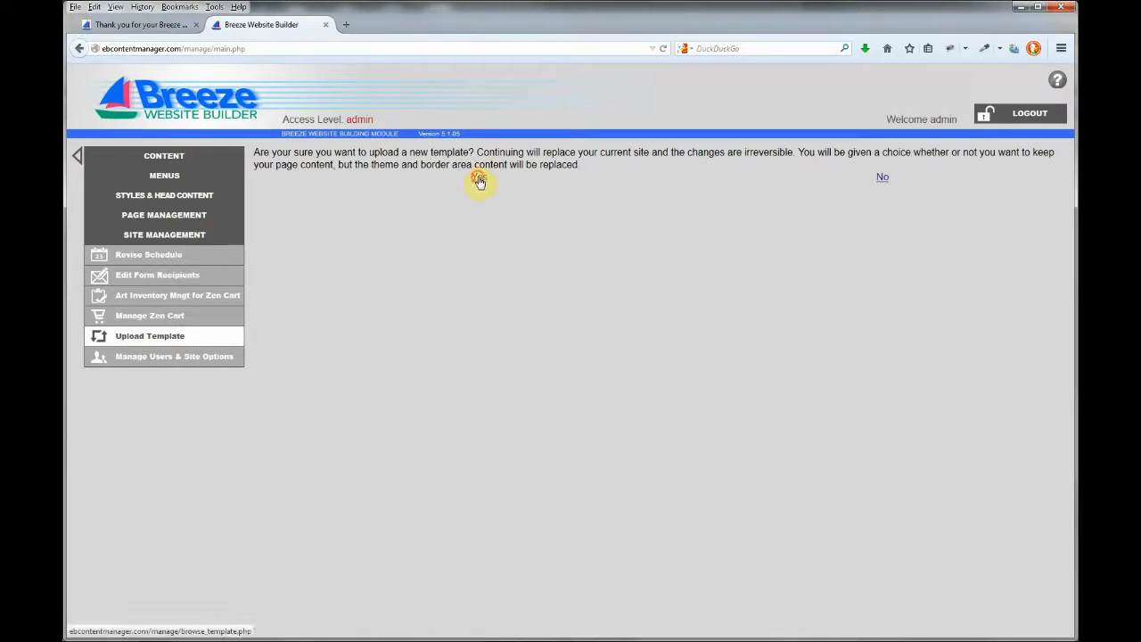
{"action": "left_click", "coordinate": [478, 181]}
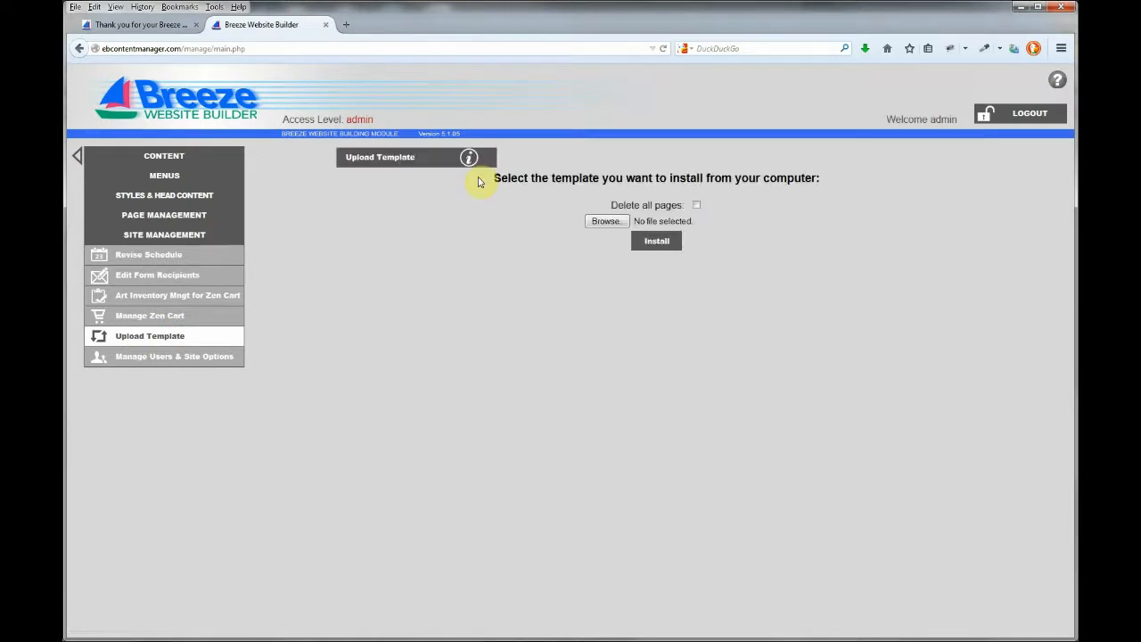
{"action": "left_click", "coordinate": [696, 205]}
{"action": "left_click", "coordinate": [506, 270]}
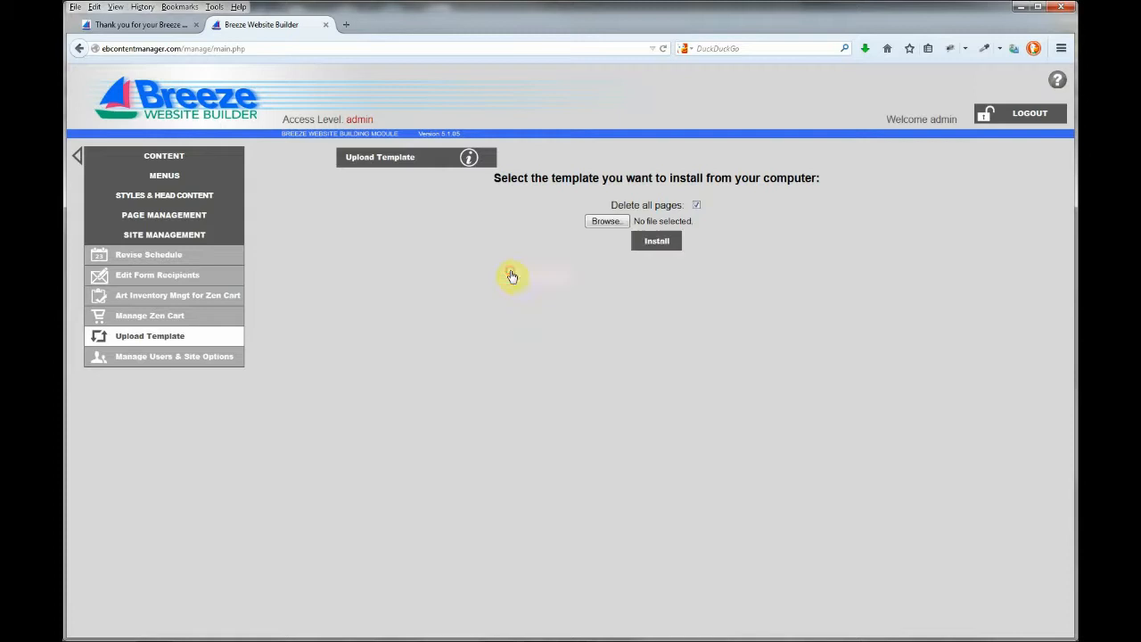
Install template_92.tgz from the computer and return to the dashboard after the log
{"action": "left_click", "coordinate": [605, 222]}
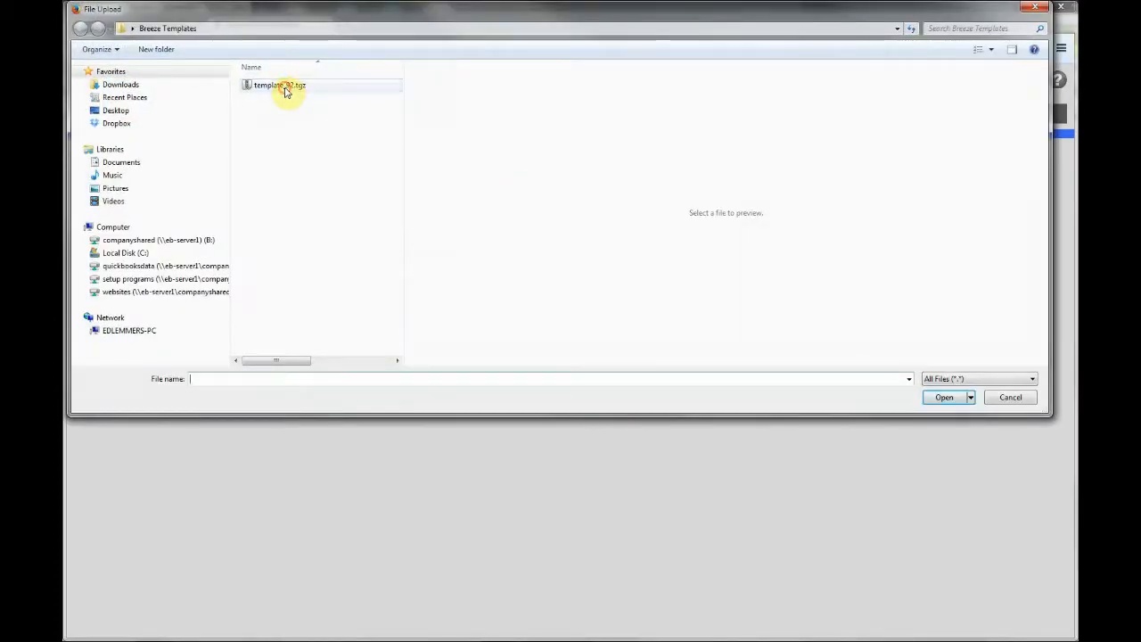
{"action": "left_click", "coordinate": [285, 92]}
{"action": "left_click", "coordinate": [943, 397]}
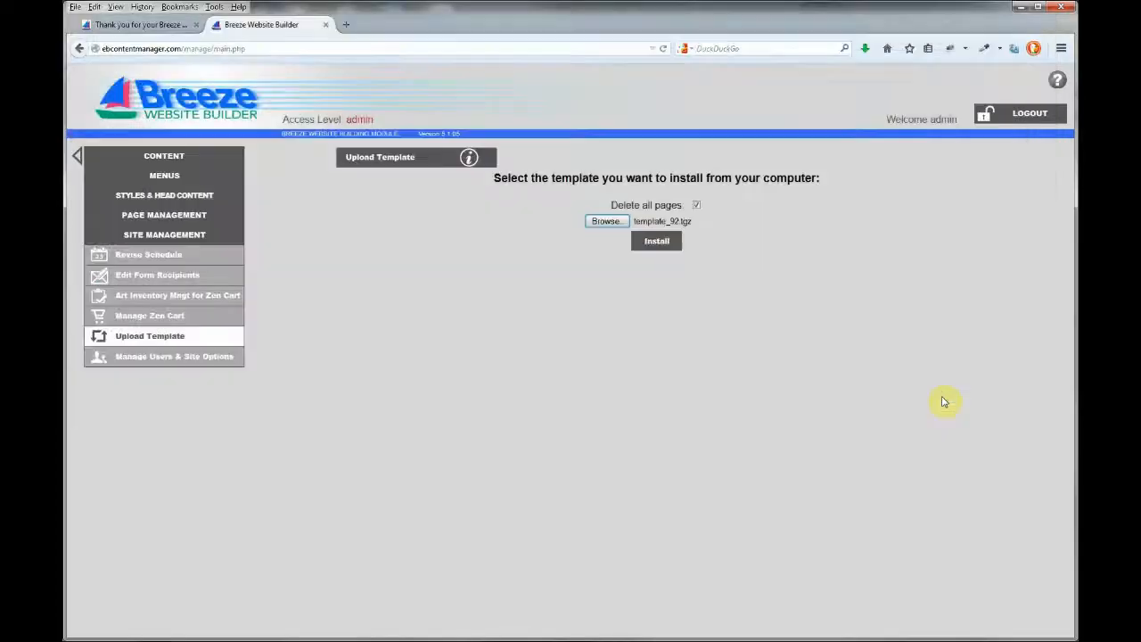
{"action": "left_click", "coordinate": [656, 242]}
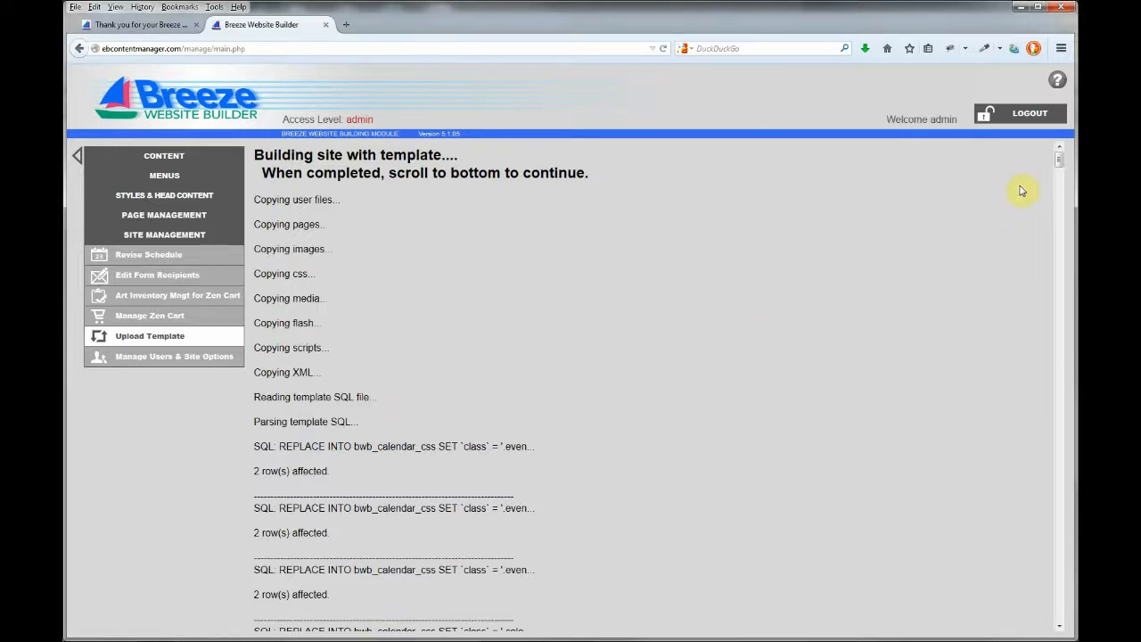
{"action": "left_click_drag", "start_coordinate": [1065, 160], "coordinate": [1060, 615]}
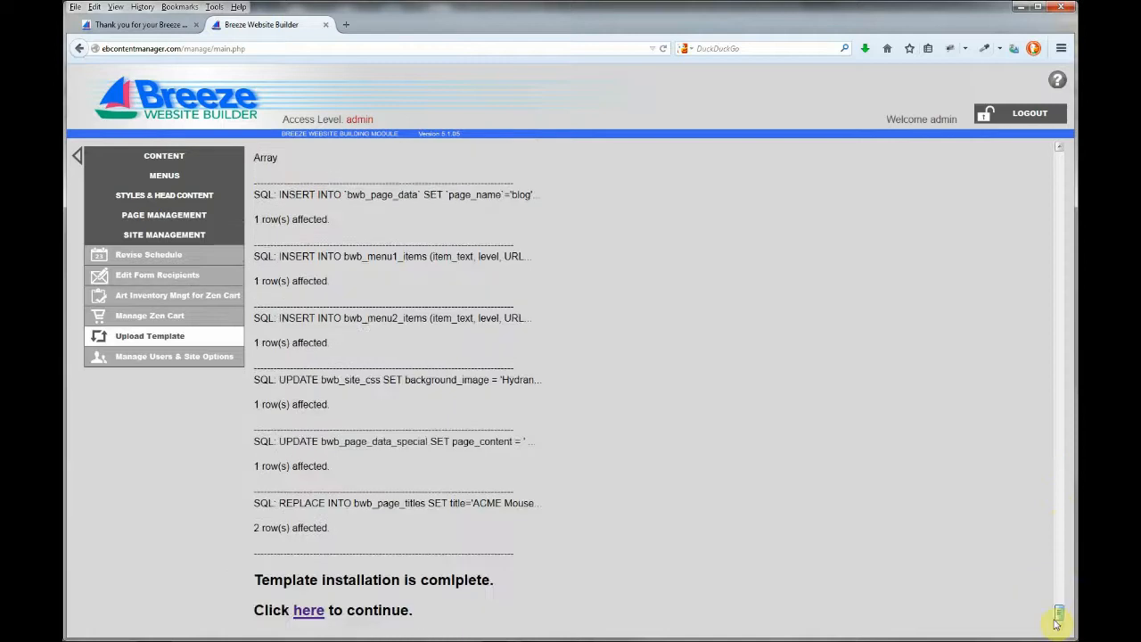
{"action": "left_click", "coordinate": [310, 611]}
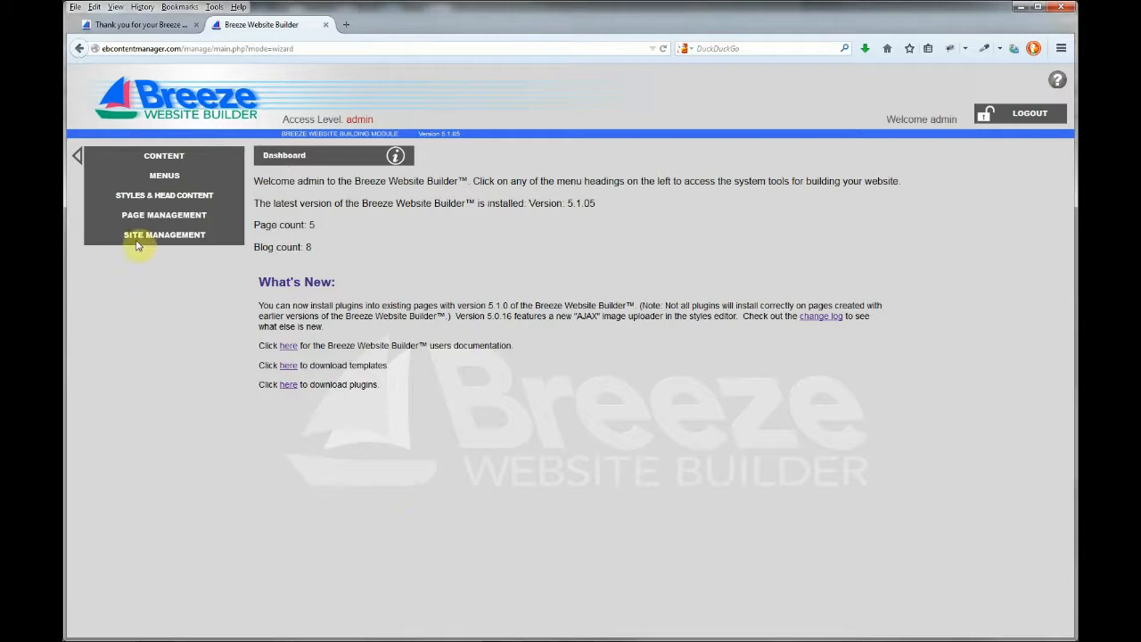
Preview the published ACME Mouse Traps site from CONTENT and scroll through its page links
{"action": "left_click", "coordinate": [153, 158]}
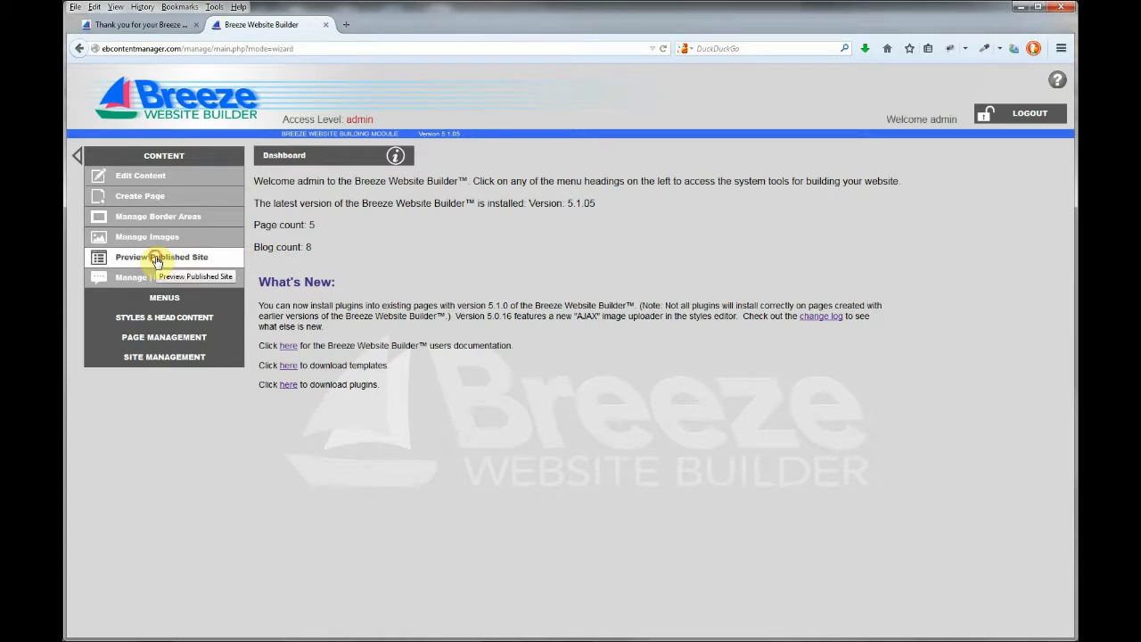
{"action": "left_click", "coordinate": [157, 260]}
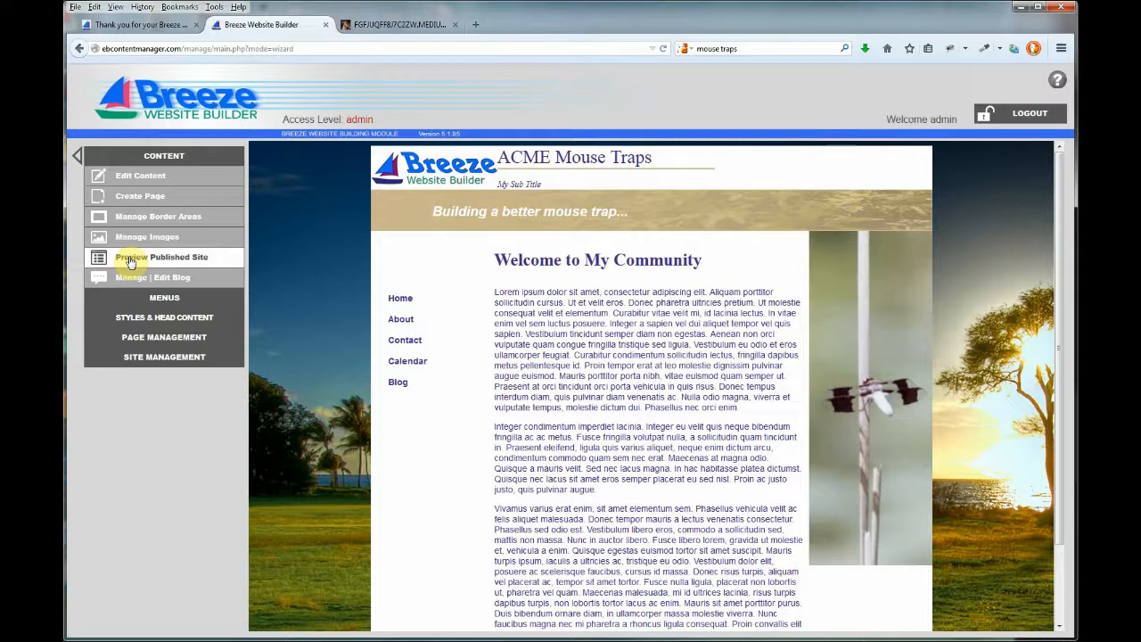
{"action": "scroll", "coordinate": [532, 446], "scroll_direction": "down", "scroll_amount": 2}
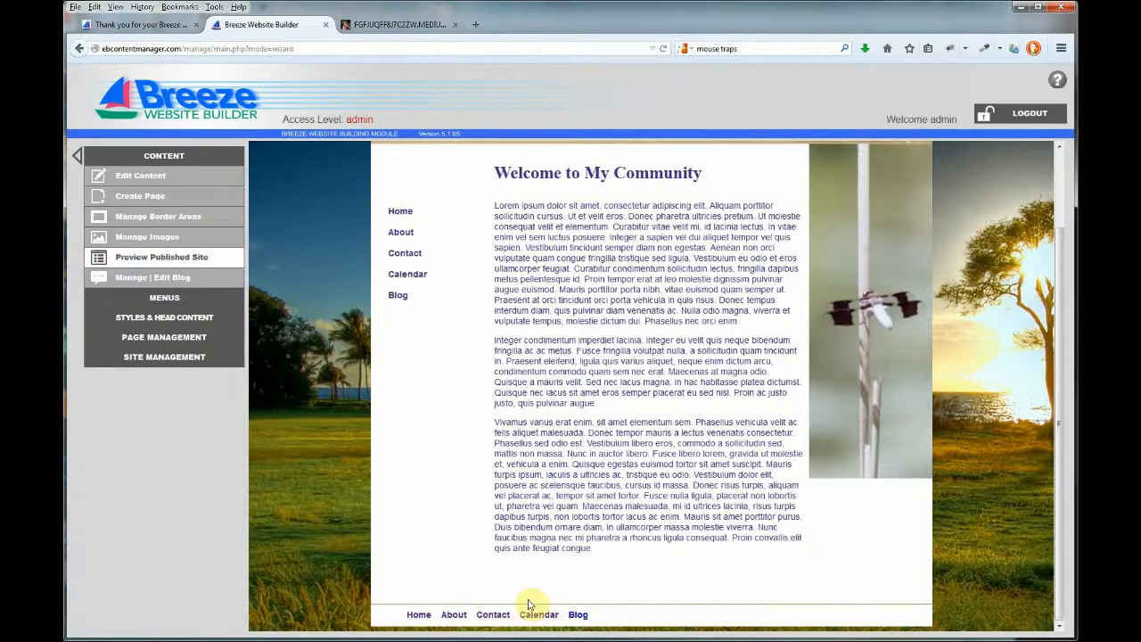
{"action": "scroll", "coordinate": [401, 267], "scroll_direction": "up", "scroll_amount": 2}
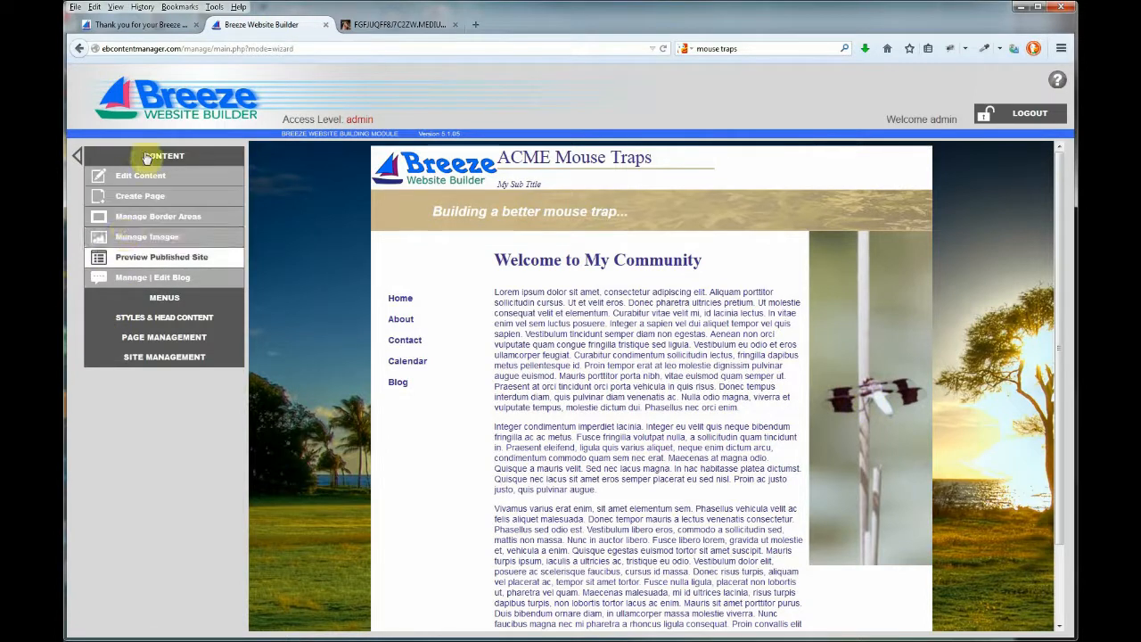
Edit the right border area and show Image Properties for Dragonfly_2.jpg (200 by 542)
{"action": "left_click", "coordinate": [129, 216]}
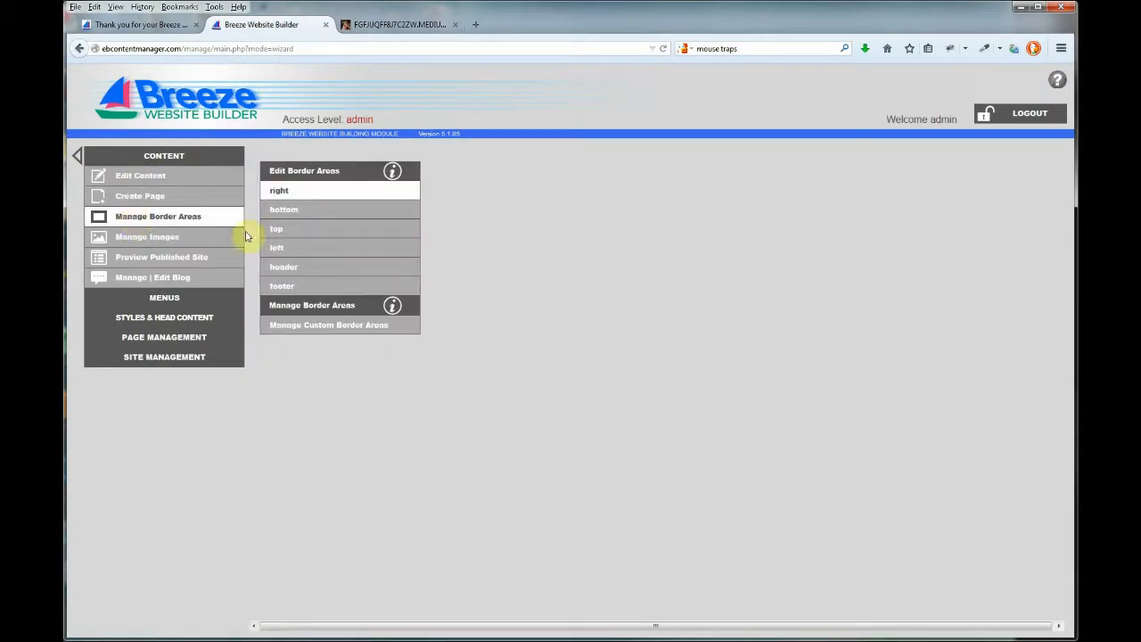
{"action": "left_click", "coordinate": [284, 191]}
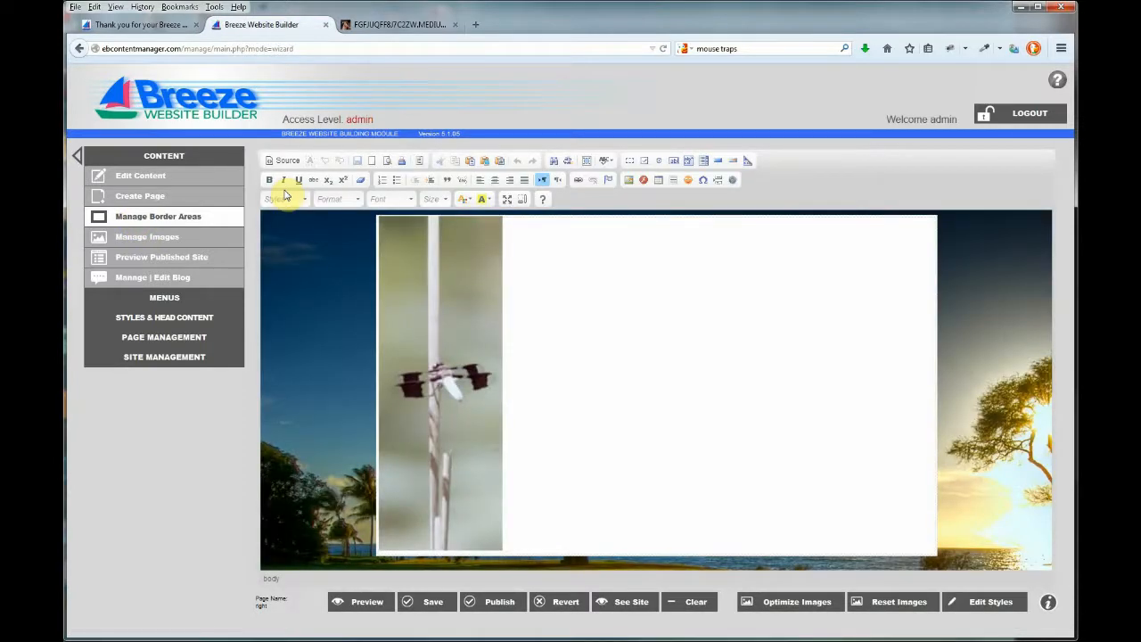
{"action": "left_click", "coordinate": [428, 355]}
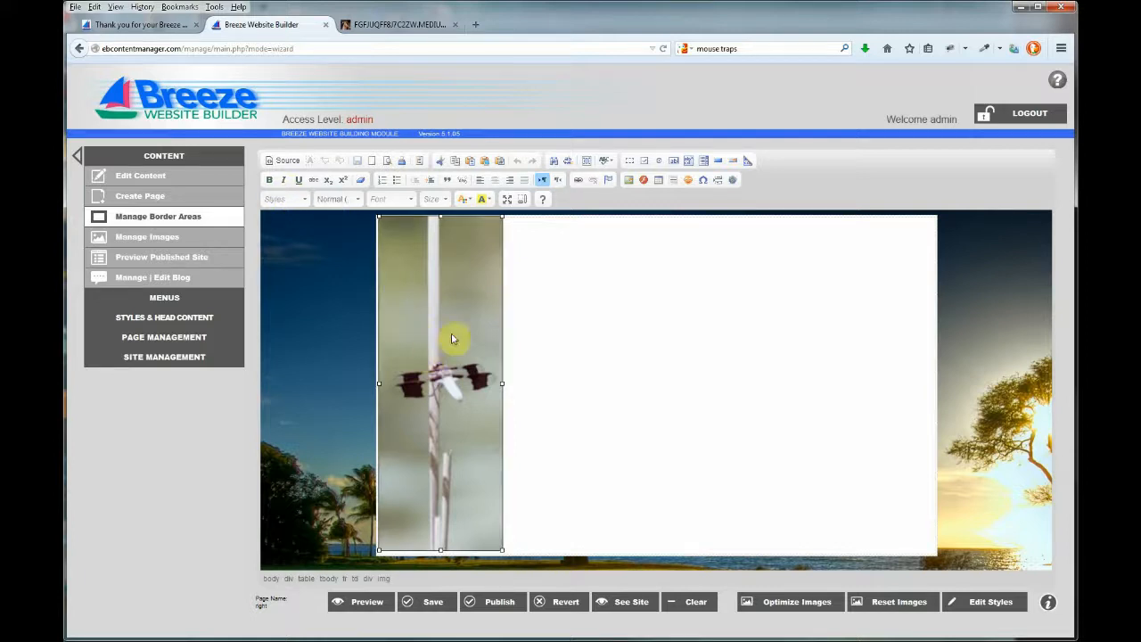
{"action": "left_click", "coordinate": [627, 180]}
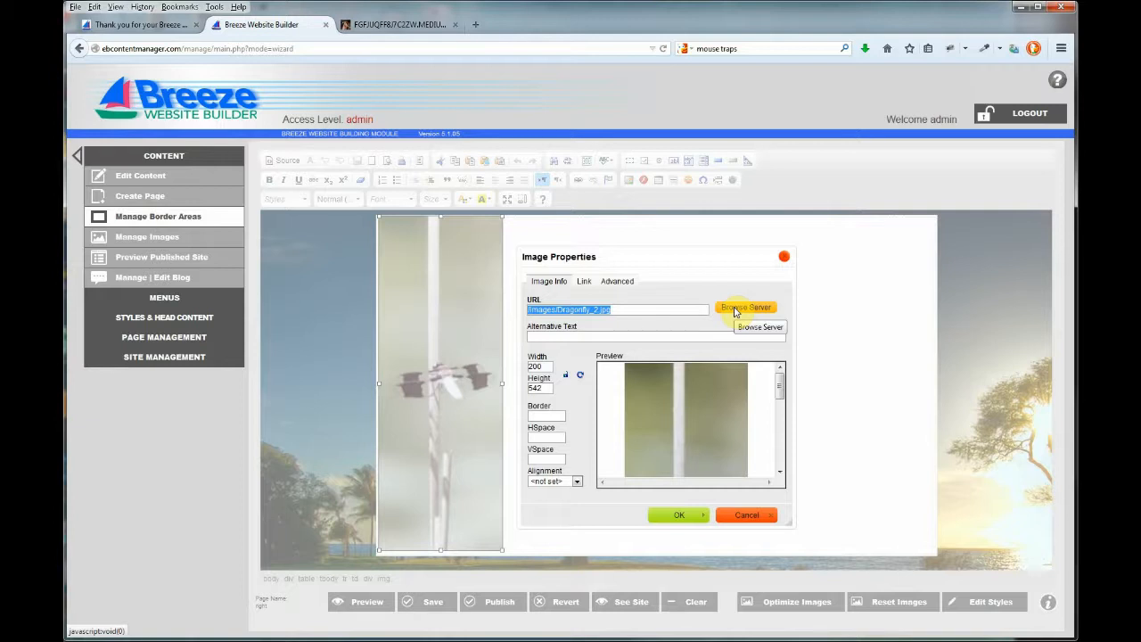
Upload mouse_trap_car.jpg to the server's images folder and select it as the image source
{"action": "left_click", "coordinate": [735, 308]}
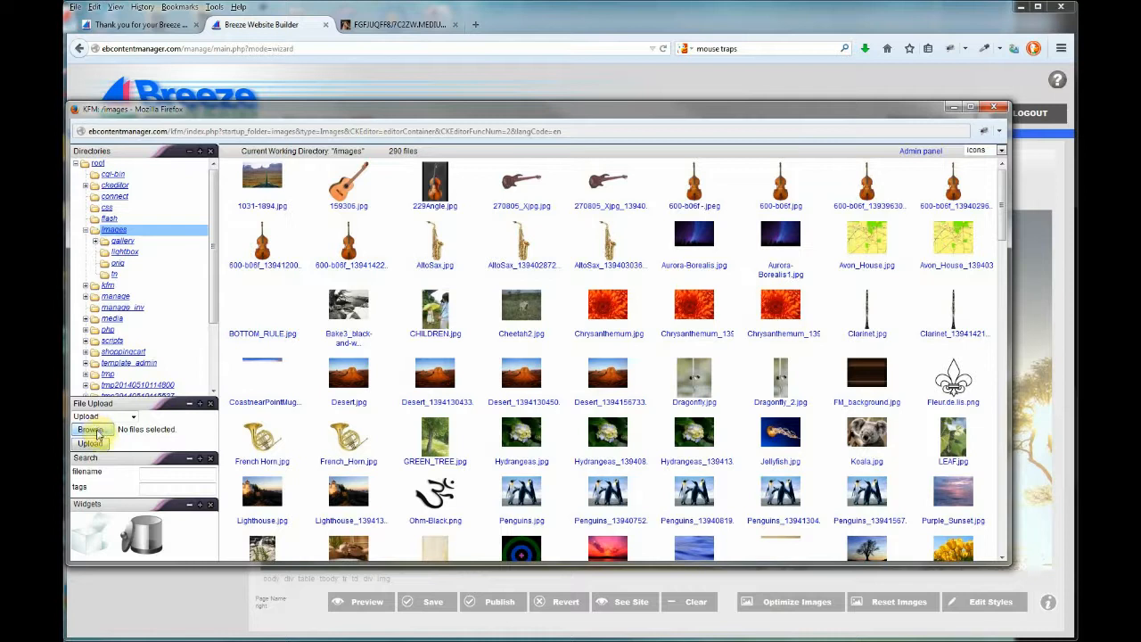
{"action": "left_click", "coordinate": [102, 432]}
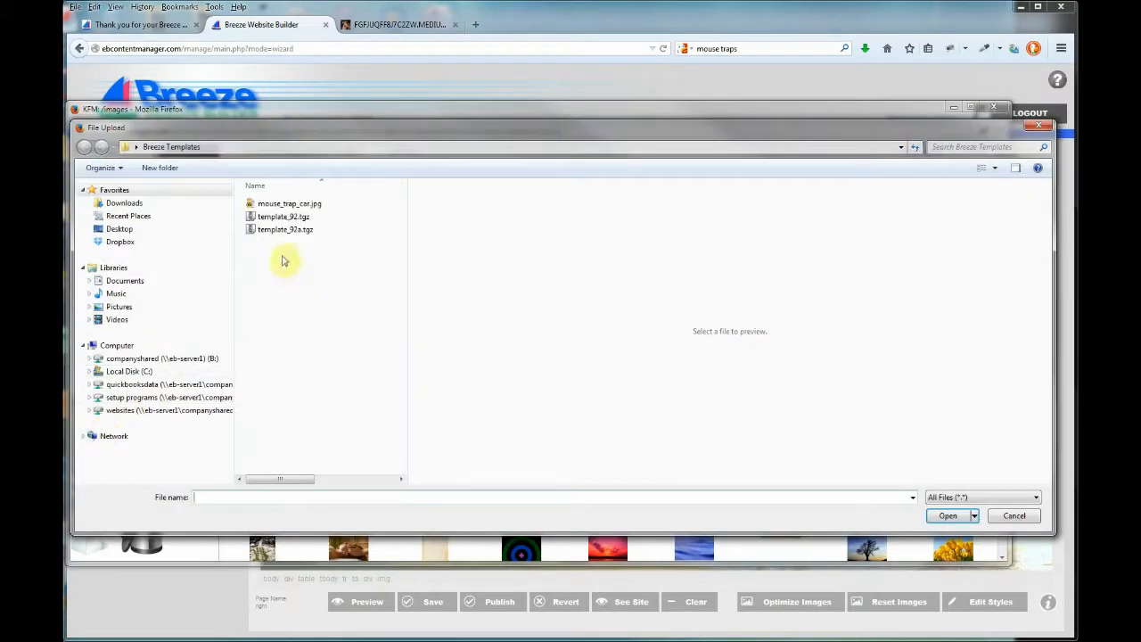
{"action": "left_click", "coordinate": [283, 205]}
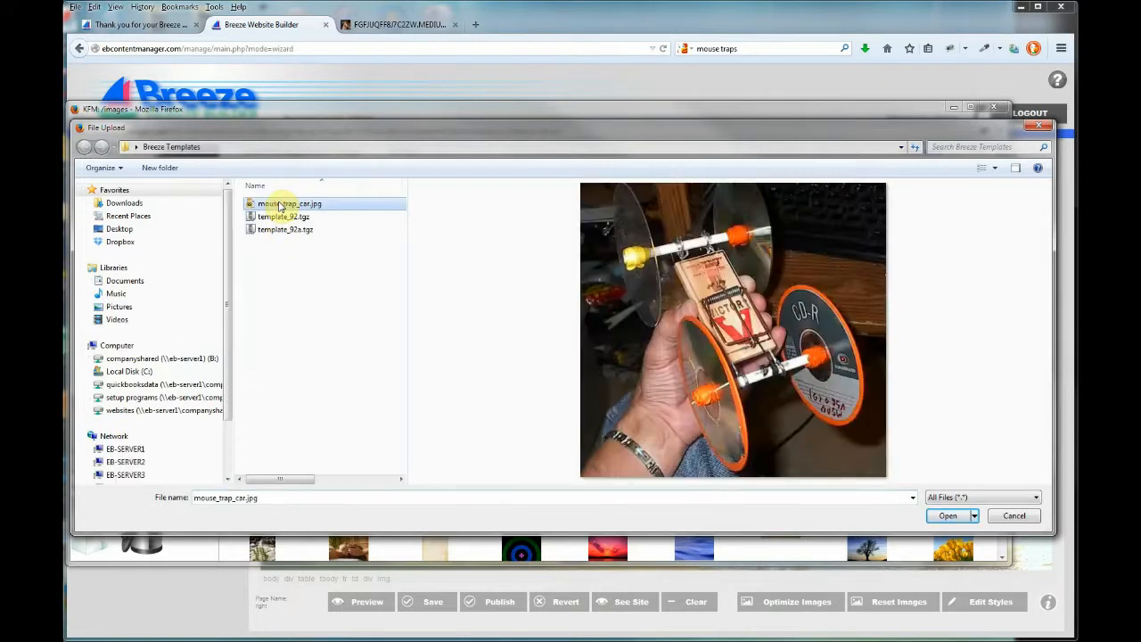
{"action": "left_click", "coordinate": [945, 517]}
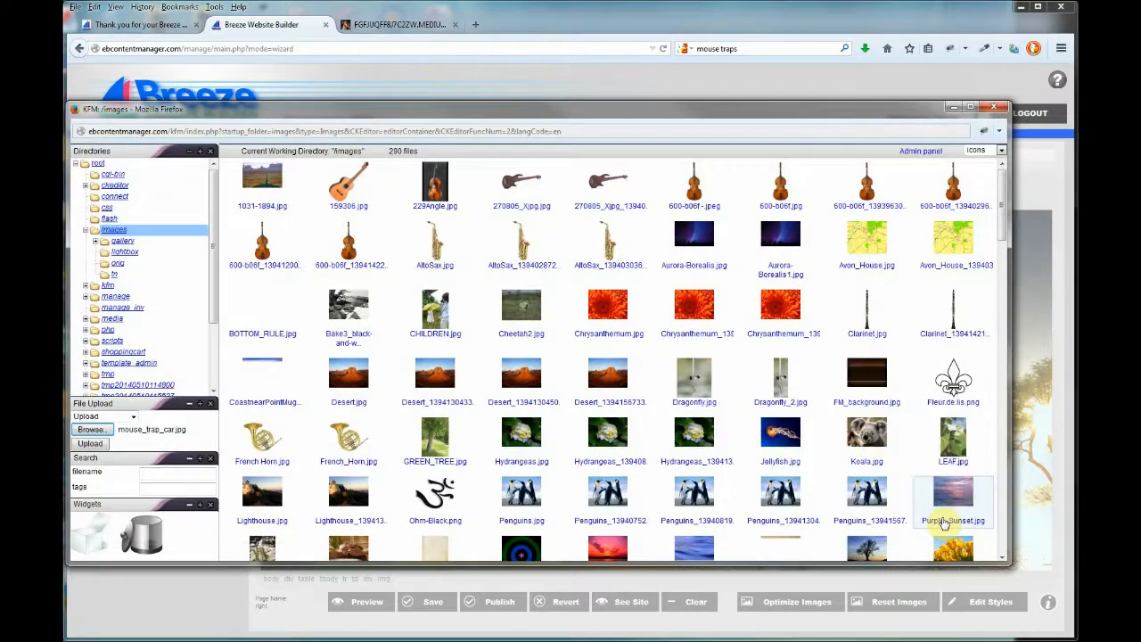
{"action": "left_click", "coordinate": [90, 443]}
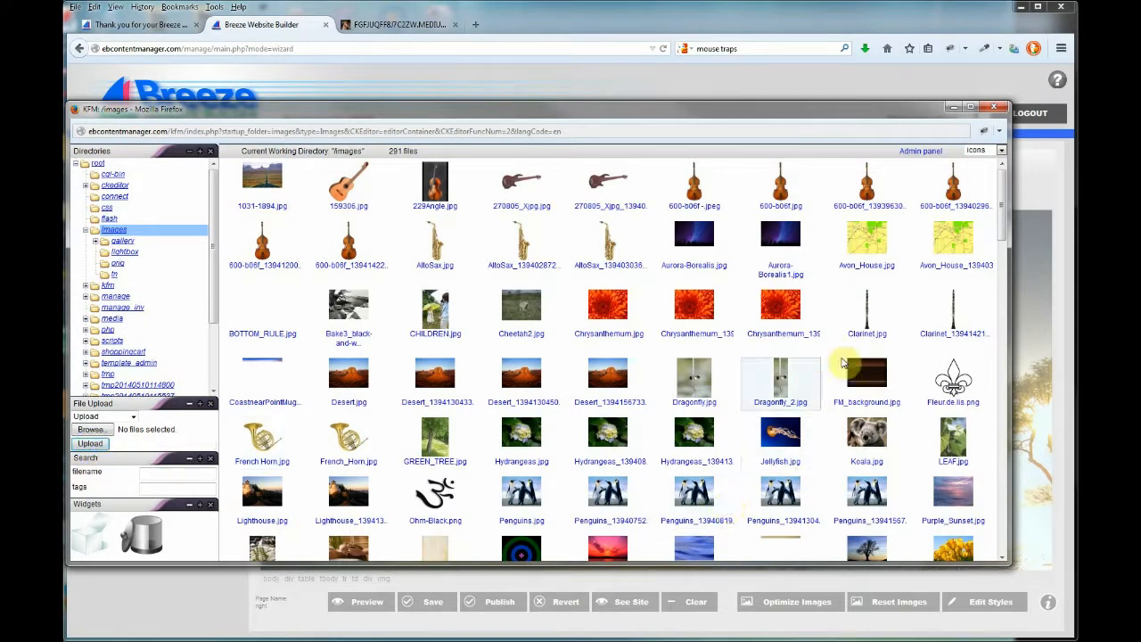
{"action": "left_click_drag", "start_coordinate": [1003, 221], "coordinate": [967, 445]}
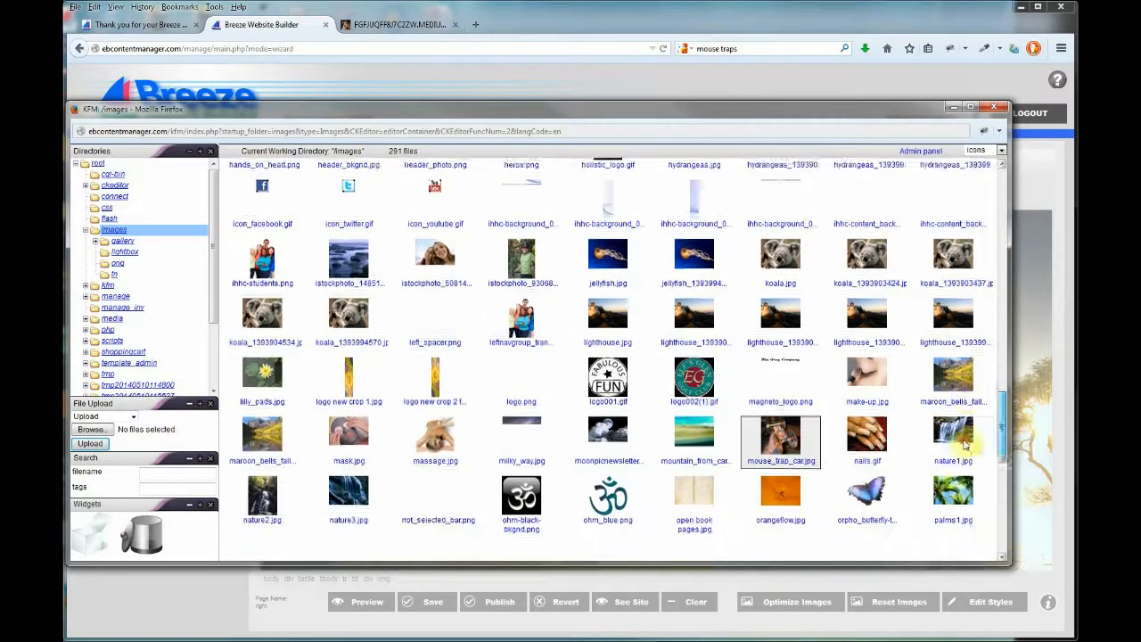
{"action": "double_click", "coordinate": [782, 446]}
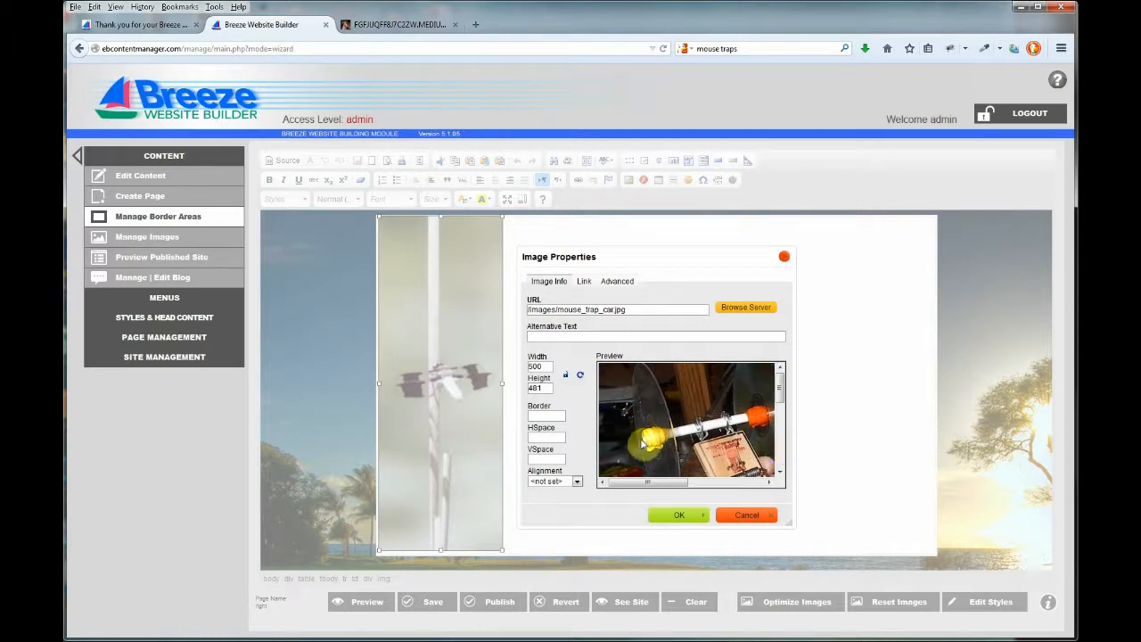
Resize the mouse trap car photo to width 200 with height locked proportionally, then apply
{"action": "double_click", "coordinate": [533, 366]}
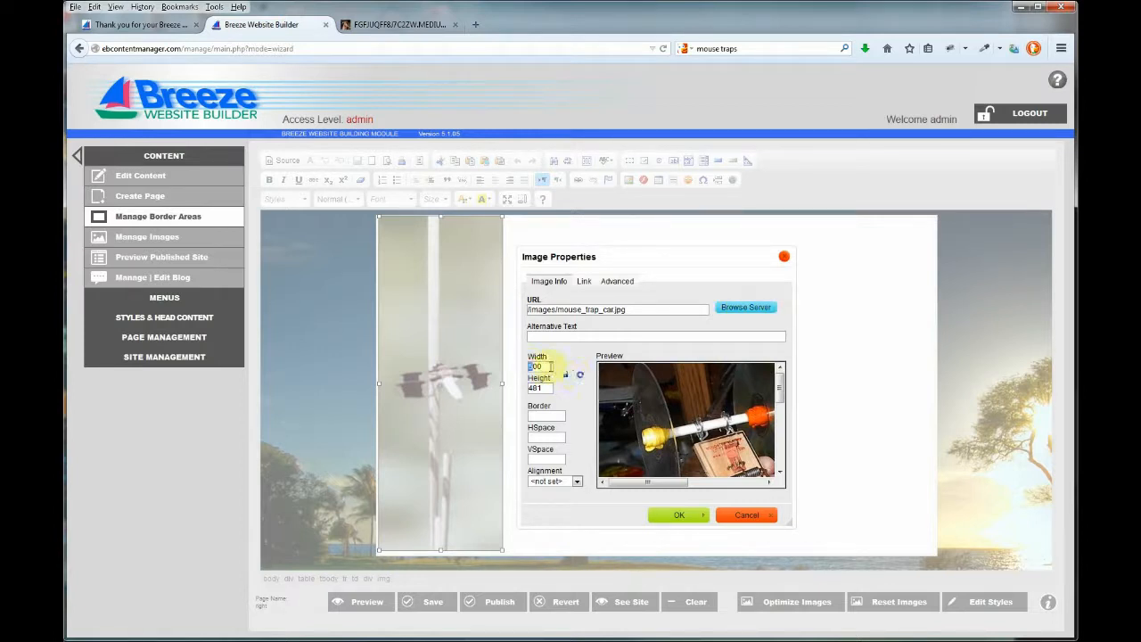
{"action": "type", "text": "200"}
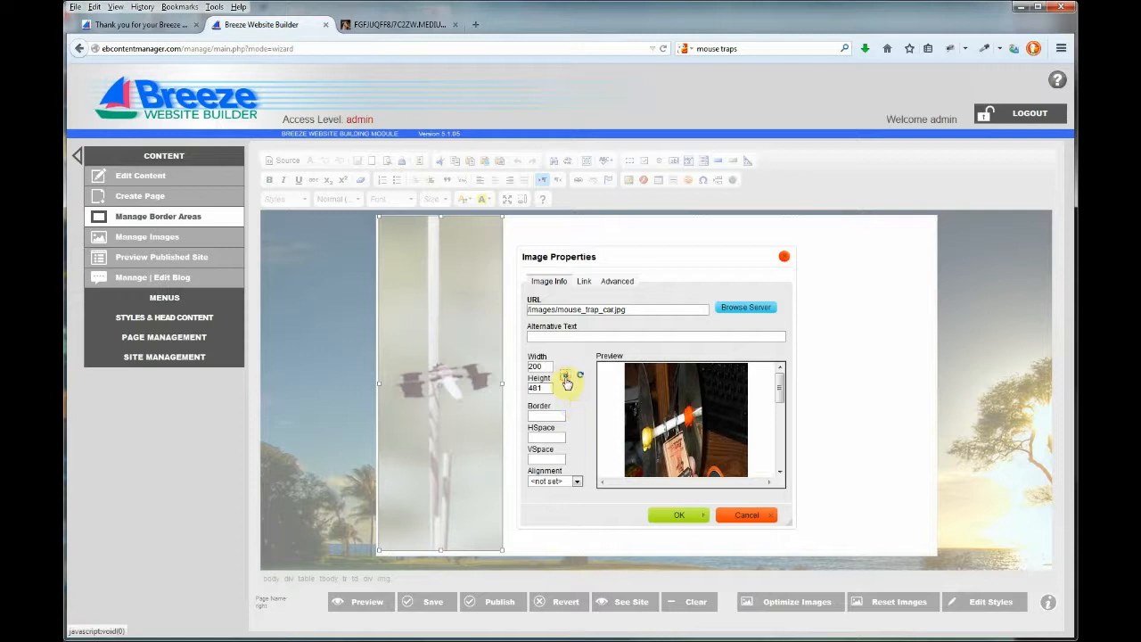
{"action": "left_click", "coordinate": [565, 375]}
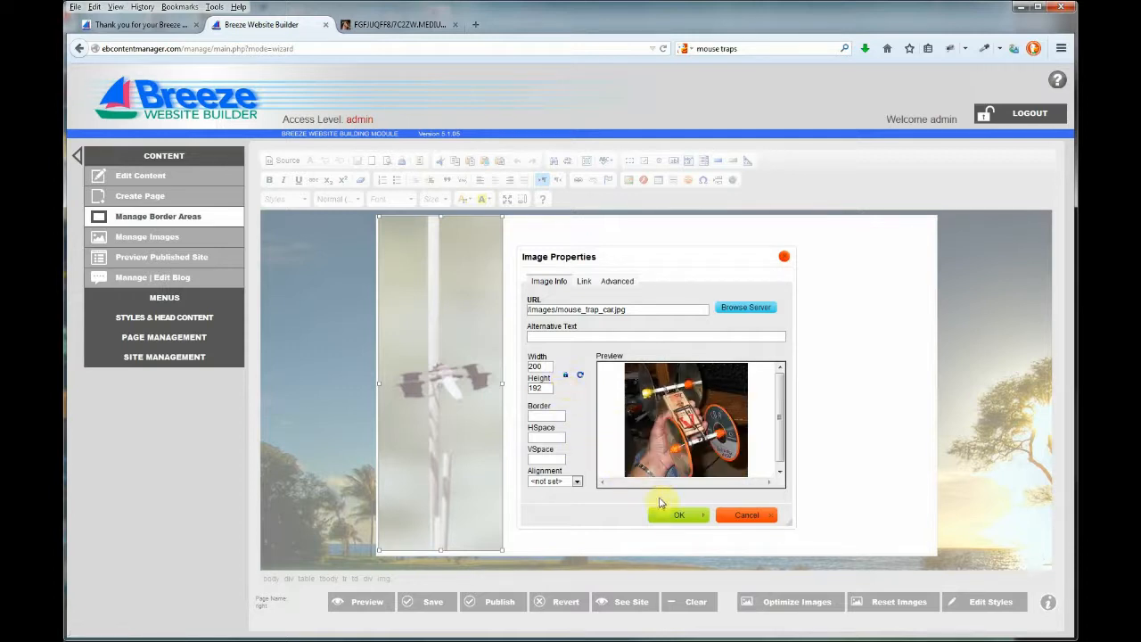
{"action": "left_click", "coordinate": [669, 514]}
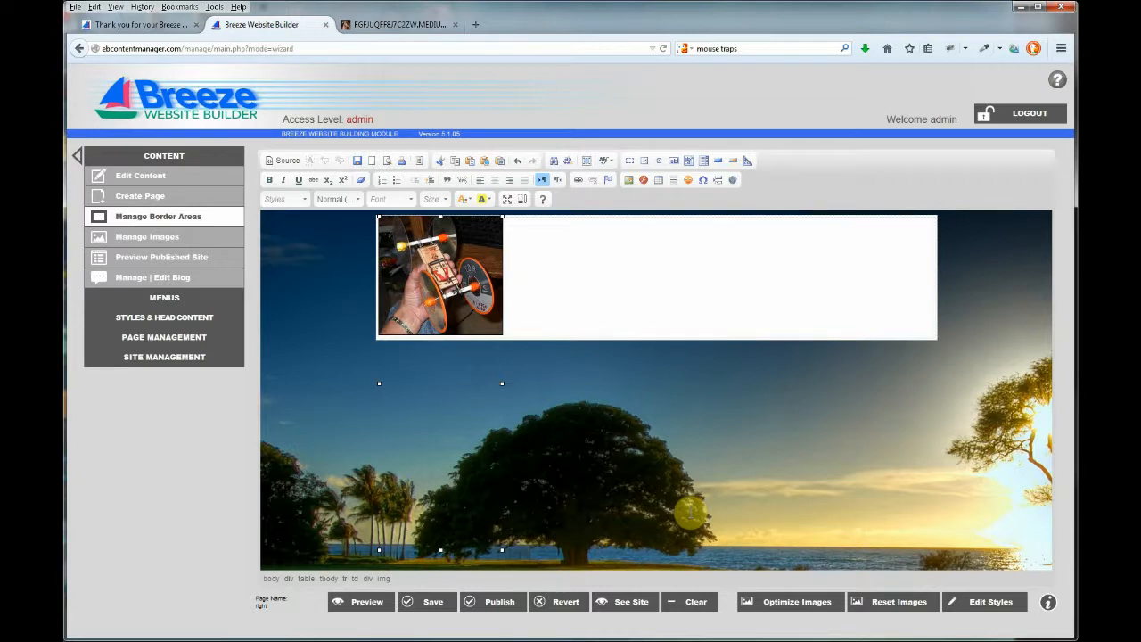
Optimize the site's images, publish, and view the live site with the new photo
{"action": "left_click", "coordinate": [799, 605]}
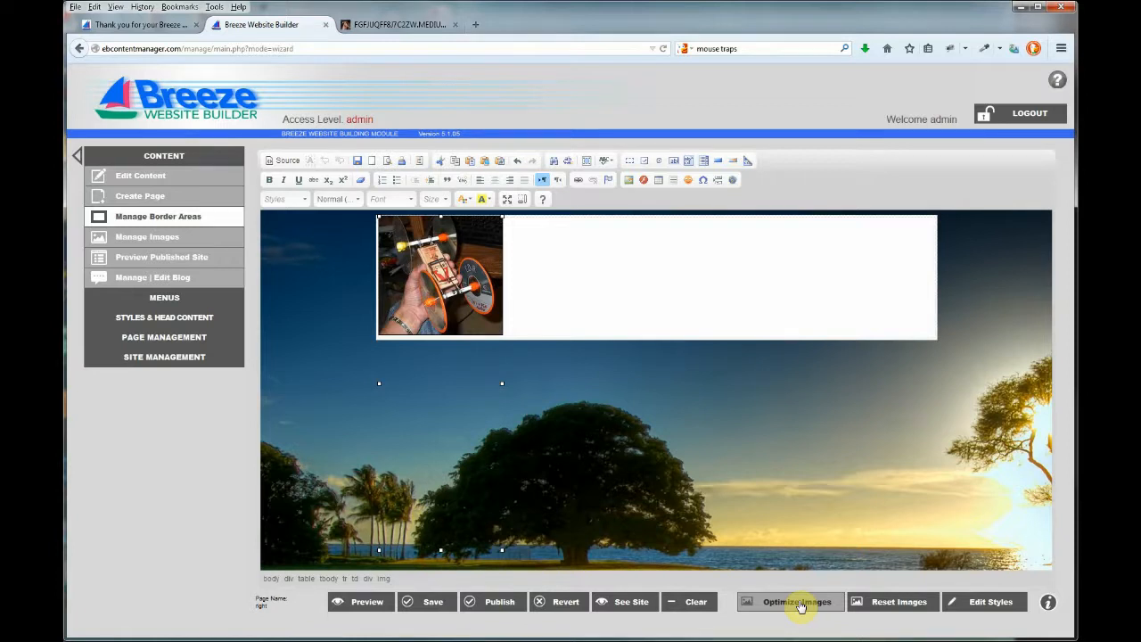
{"action": "left_click", "coordinate": [896, 604]}
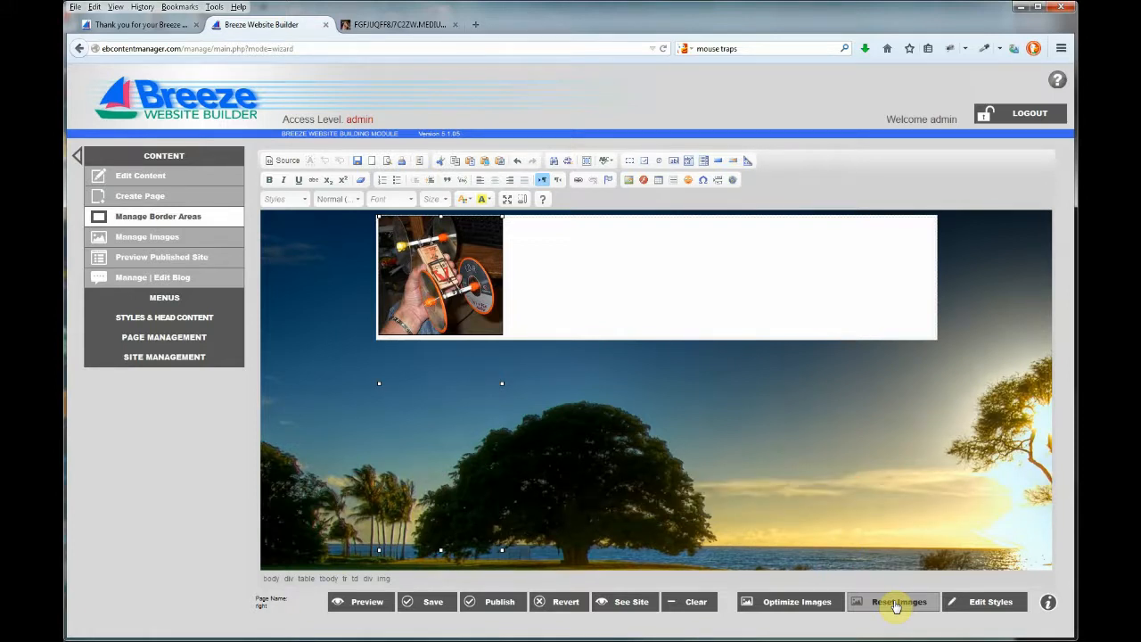
{"action": "left_click", "coordinate": [807, 602]}
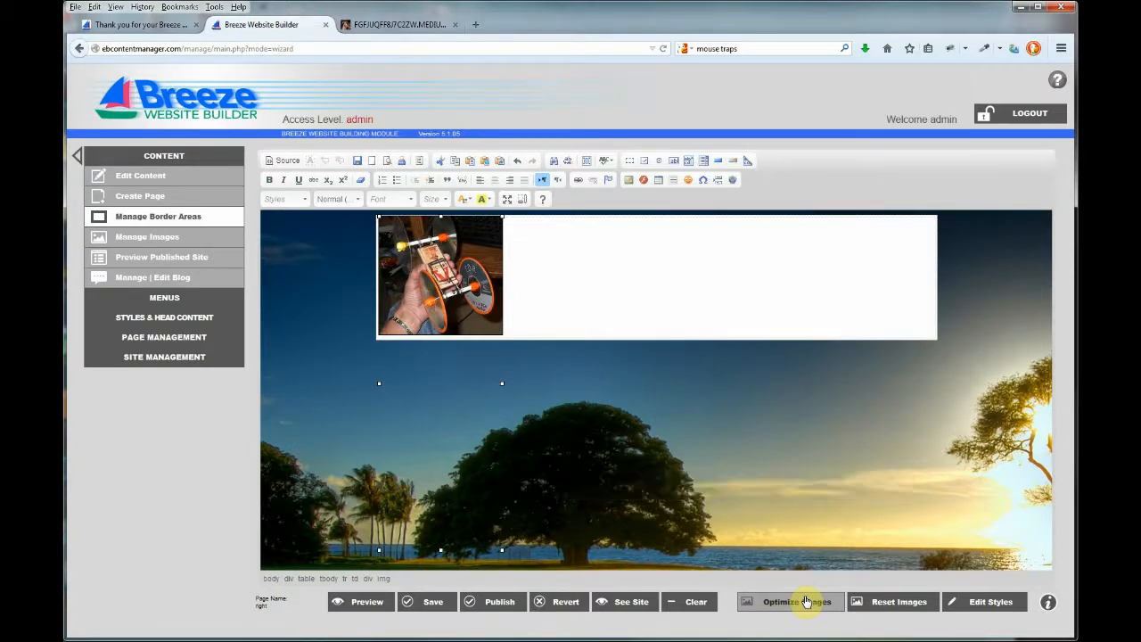
{"action": "left_click", "coordinate": [509, 603]}
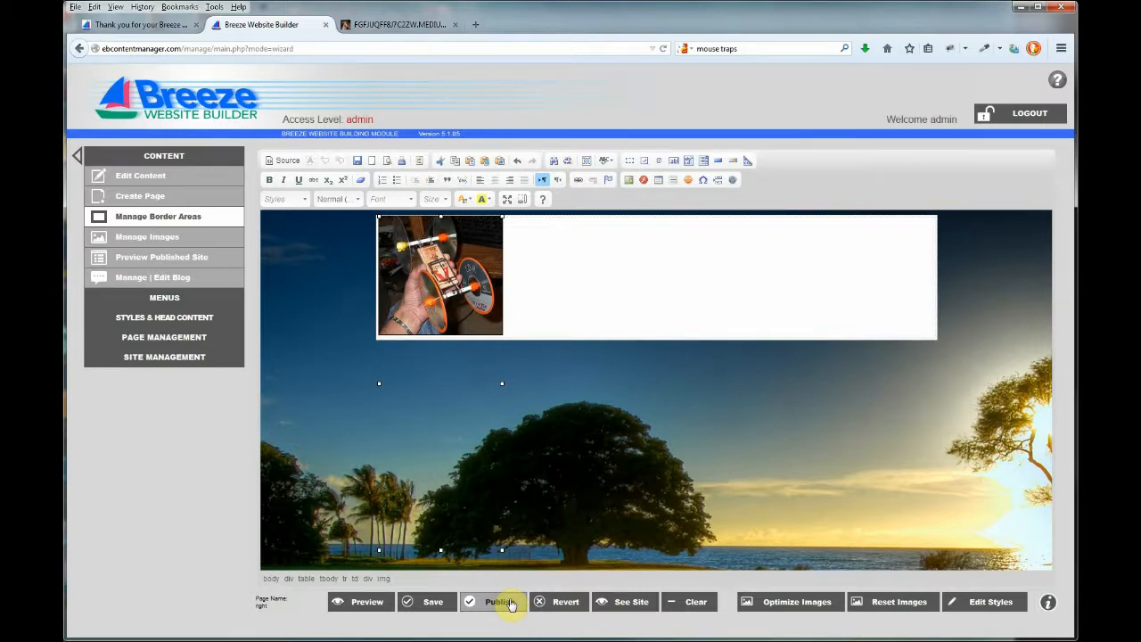
{"action": "left_click", "coordinate": [621, 603]}
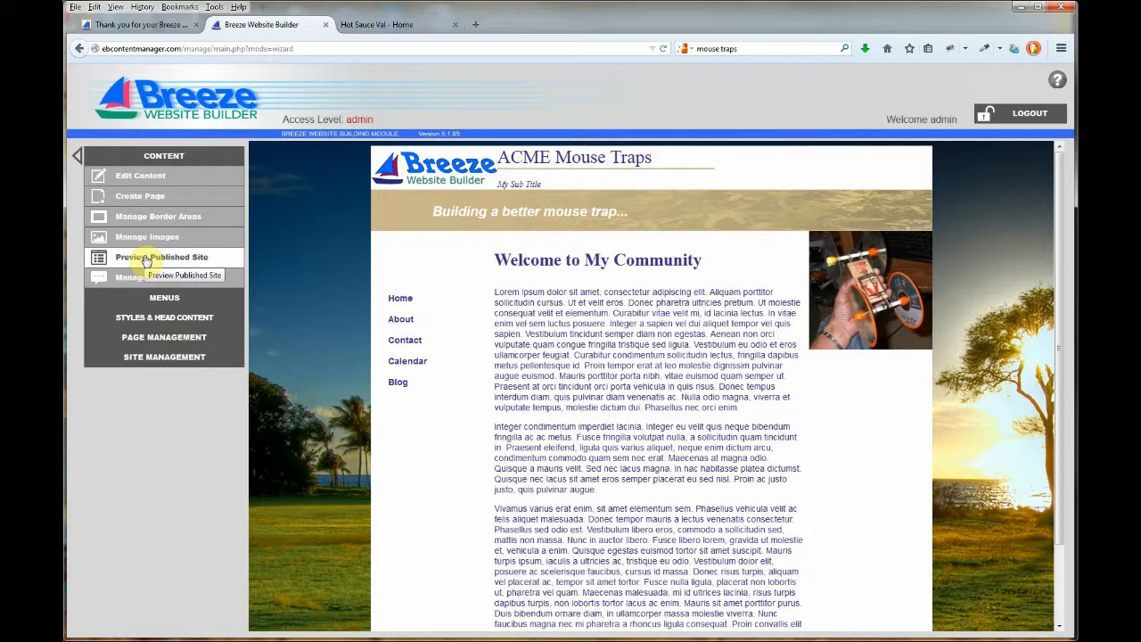
On the Home page, change the heading to 'Building A Speedier Mouse Trap'
{"action": "left_click", "coordinate": [144, 179]}
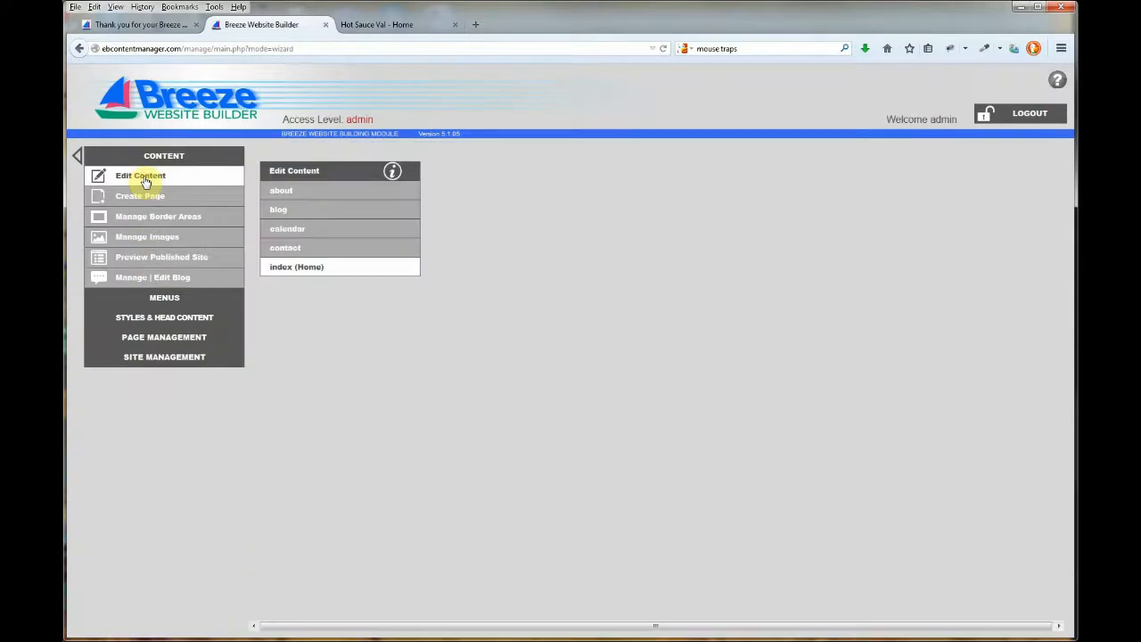
{"action": "left_click", "coordinate": [310, 268]}
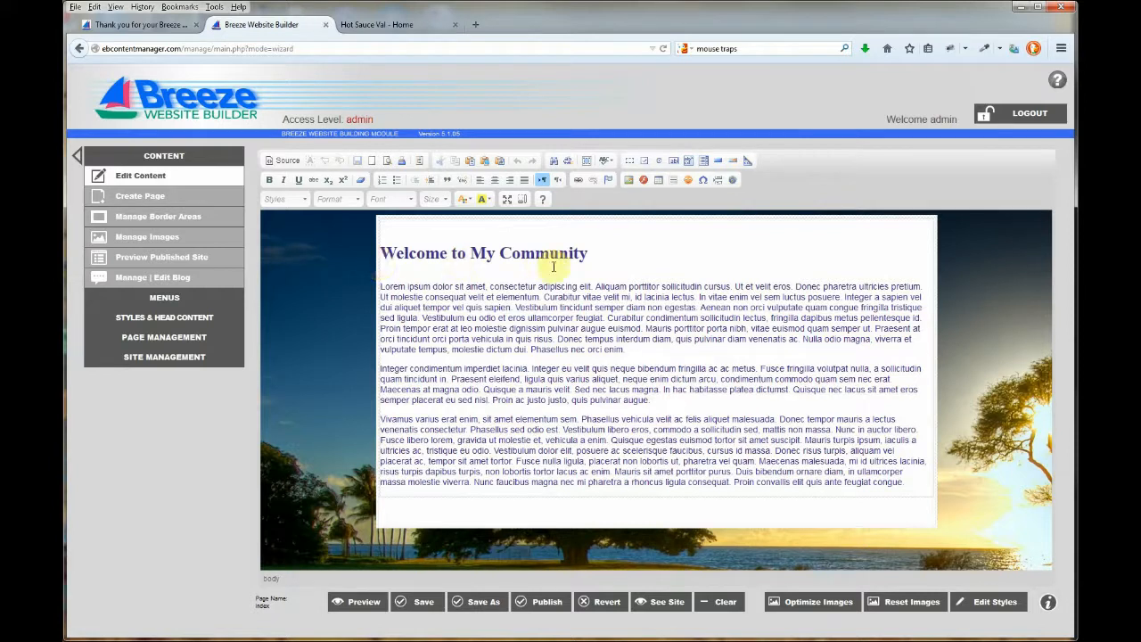
{"action": "left_click_drag", "start_coordinate": [586, 254], "coordinate": [378, 272]}
{"action": "type", "text": "Bu"}
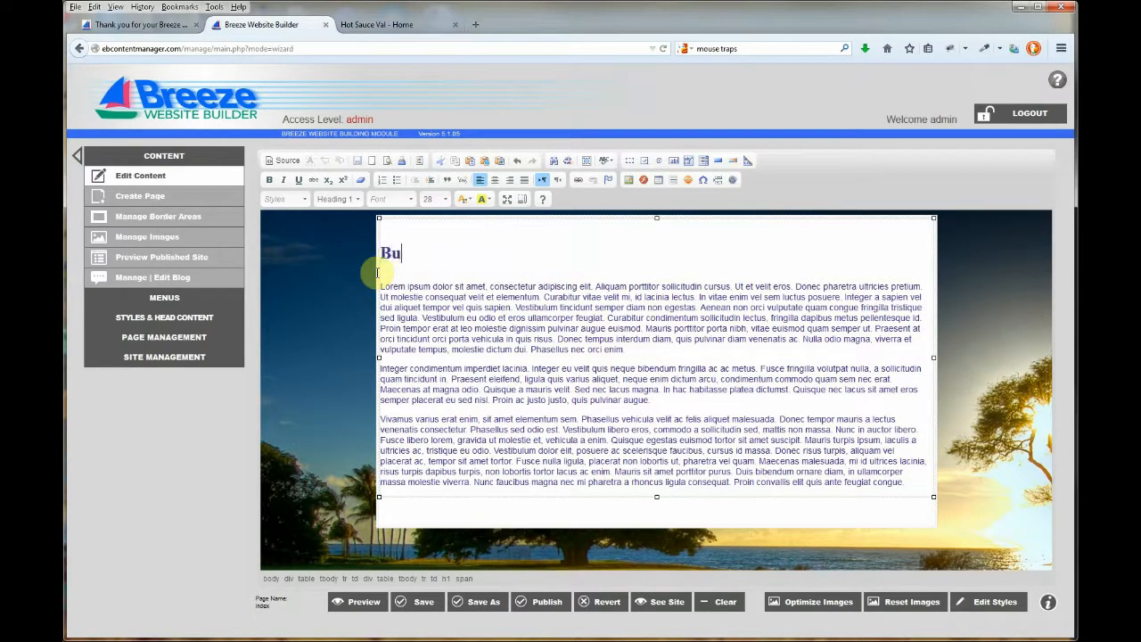
{"action": "type", "text": "ilding a"}
{"action": "key", "text": "BackSpace"}
{"action": "key", "text": "BackSpace"}
{"action": "type", "text": "A Speedier Mouse "}
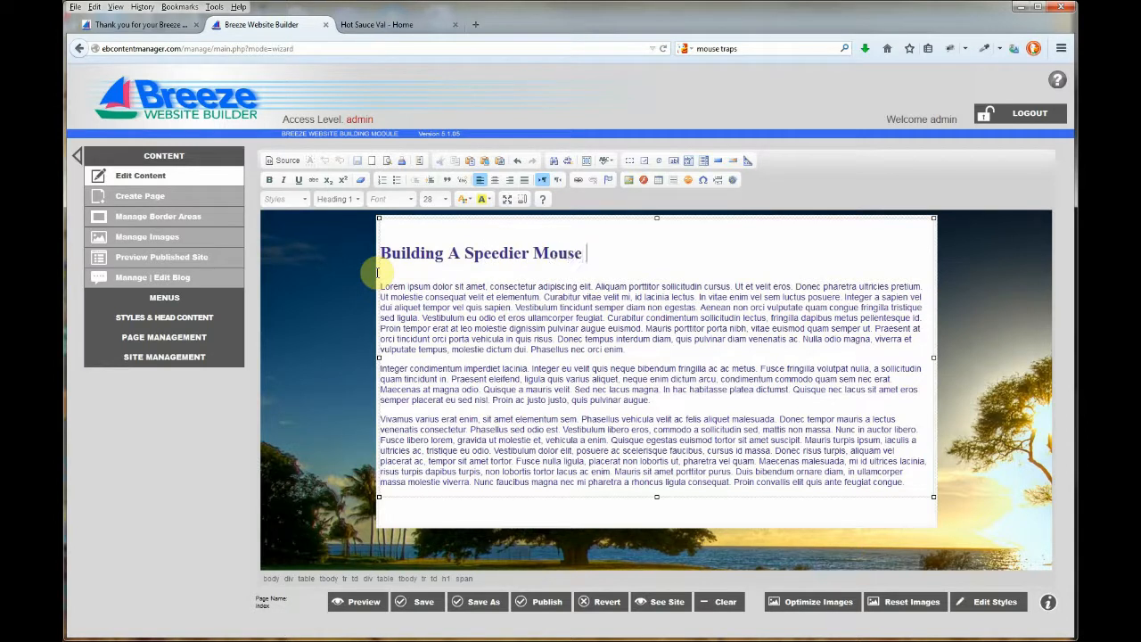
{"action": "type", "text": "Trap"}
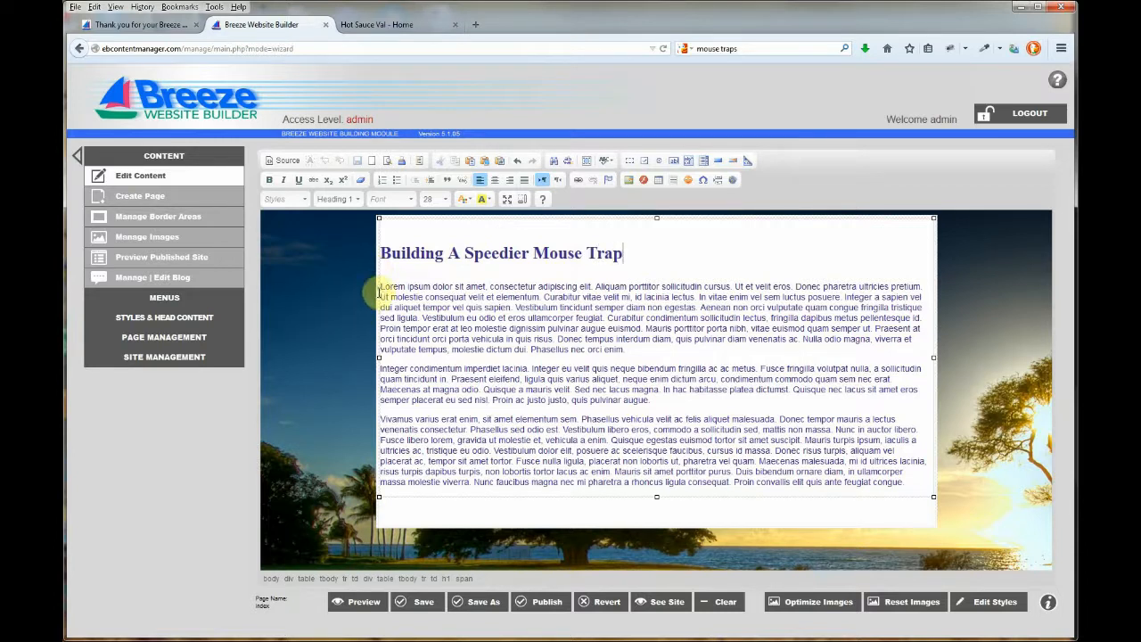
Replace the first paragraph with 'This is how you build a speedier mouse trap' and publish
{"action": "left_click_drag", "start_coordinate": [382, 287], "coordinate": [628, 349]}
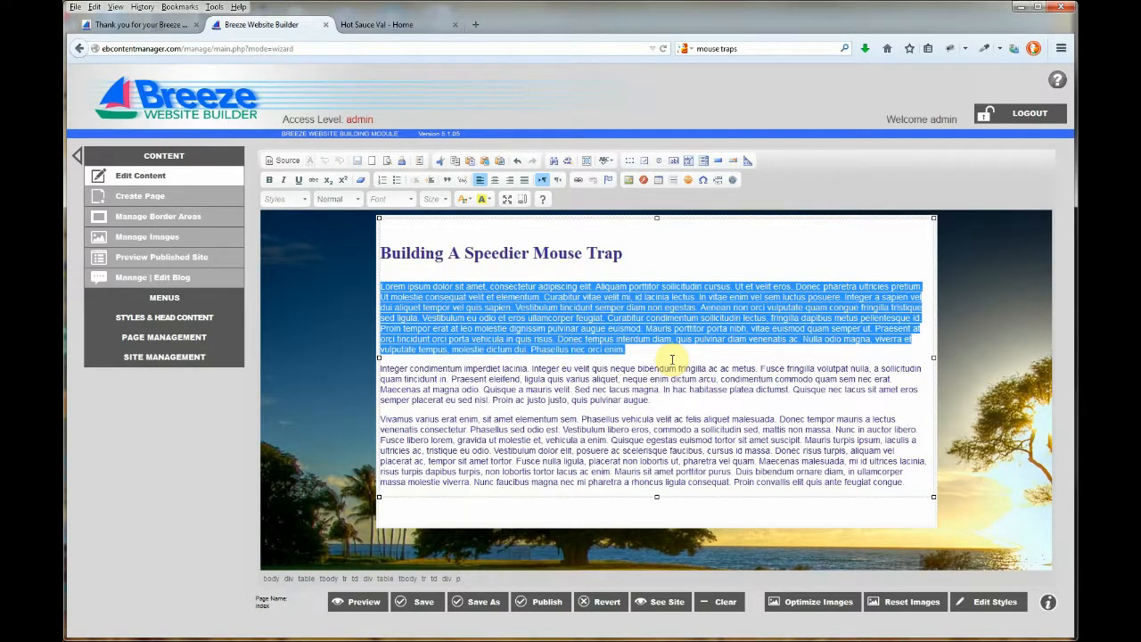
{"action": "type", "text": "This is h"}
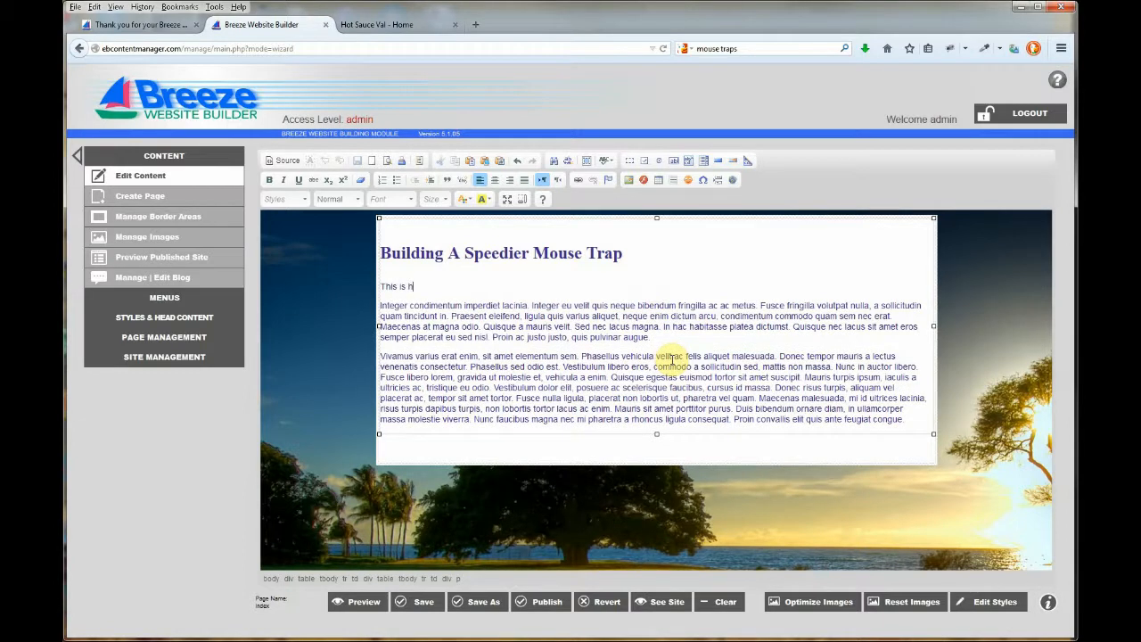
{"action": "type", "text": "ow you build a speedier mouse trap."}
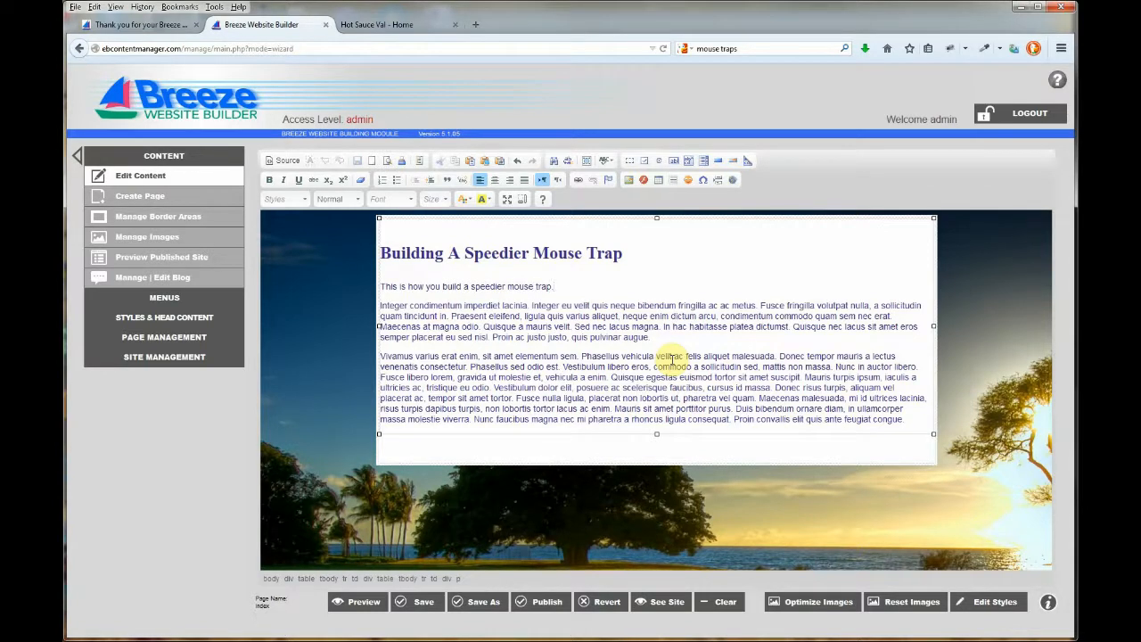
{"action": "left_click", "coordinate": [540, 602]}
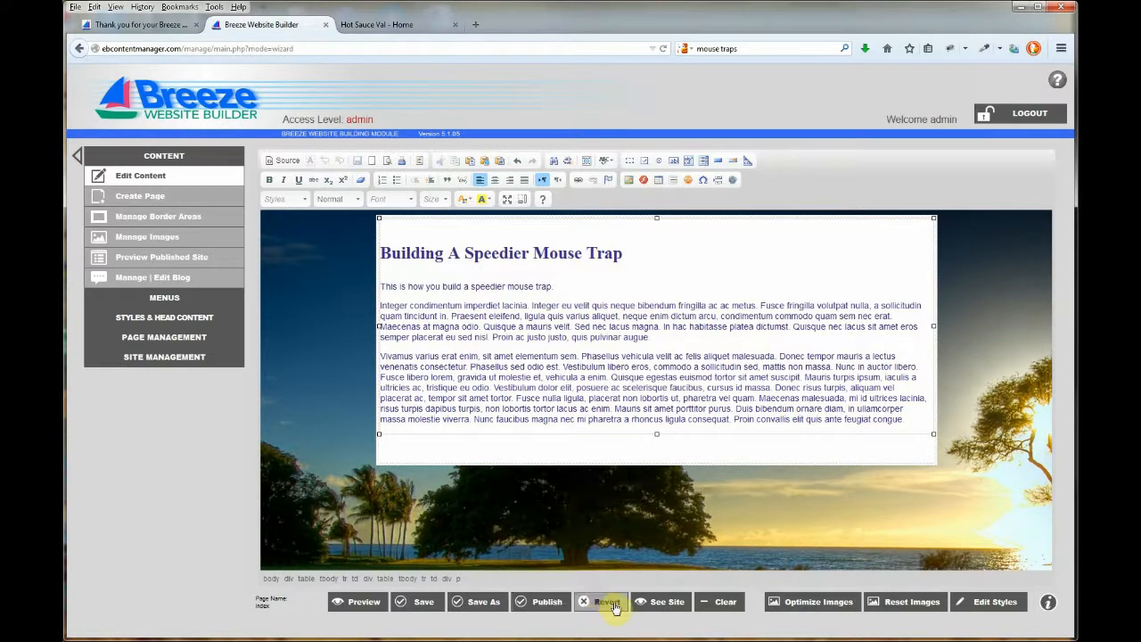
View the live Home page headed 'Building A Speedier Mouse Trap'
{"action": "left_click", "coordinate": [657, 604]}
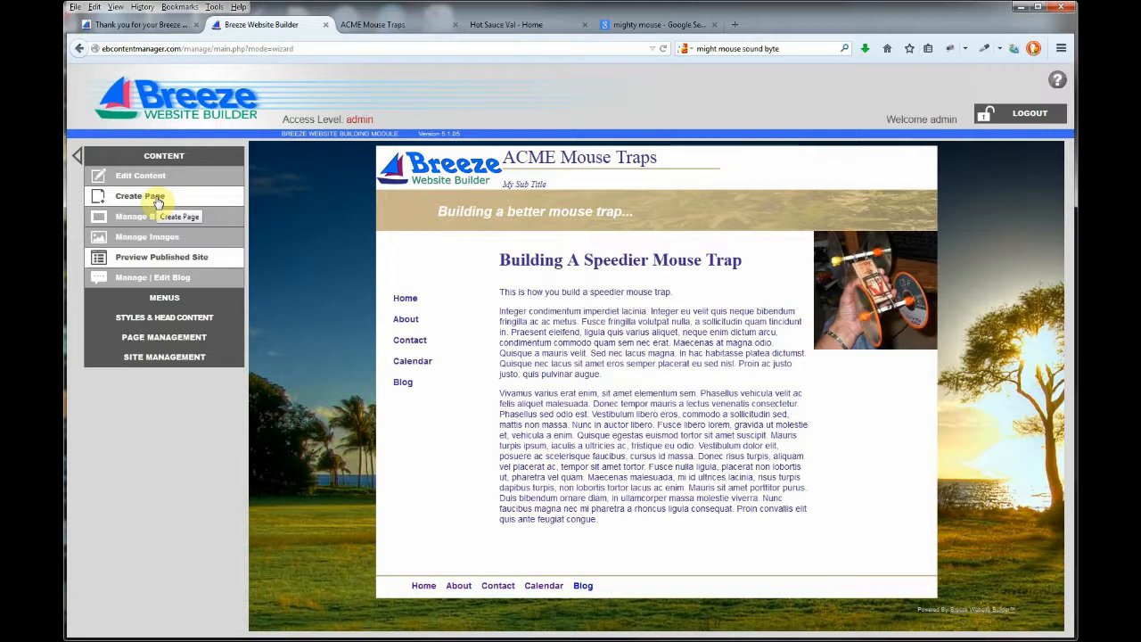
Start a new page named my_hero using the top_bottom_left layout
{"action": "left_click", "coordinate": [158, 203]}
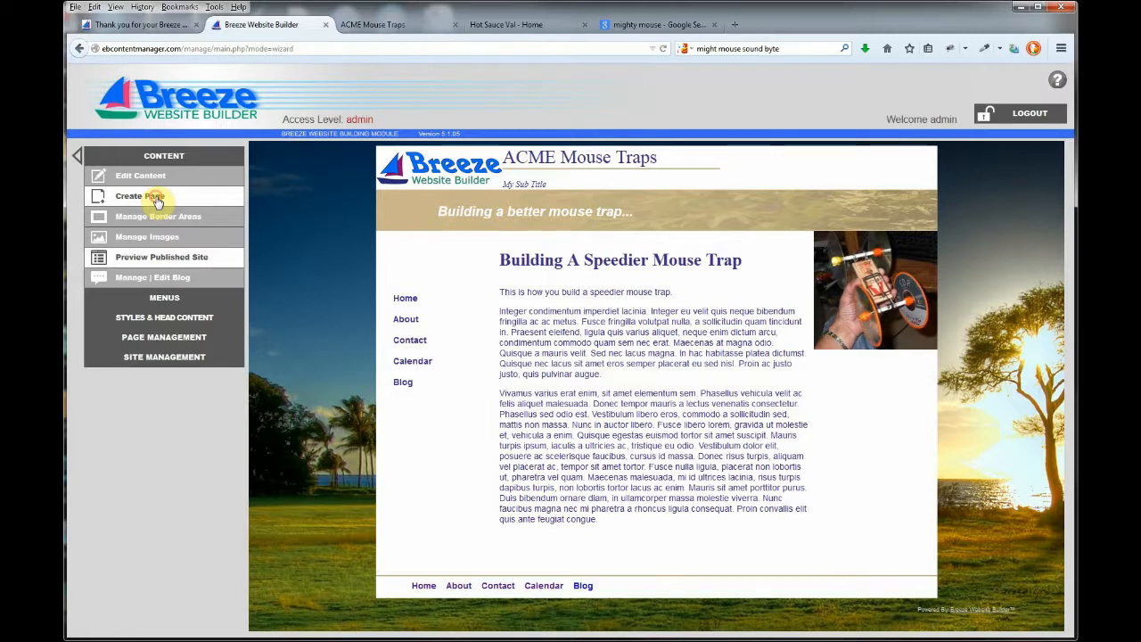
{"action": "left_click", "coordinate": [335, 217]}
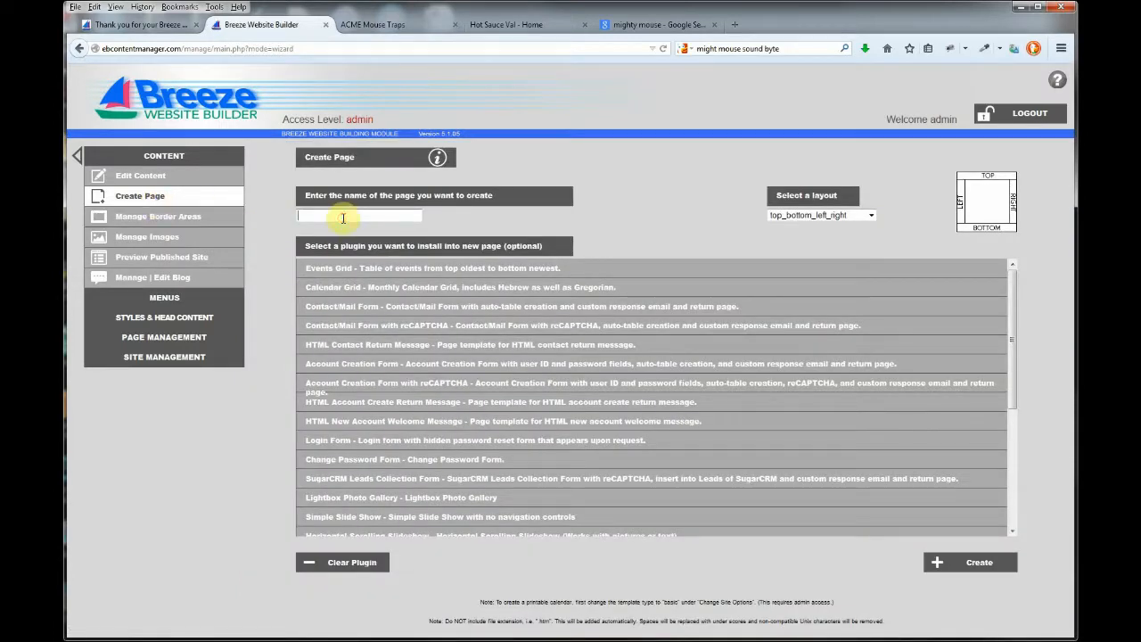
{"action": "type", "text": "my_hero"}
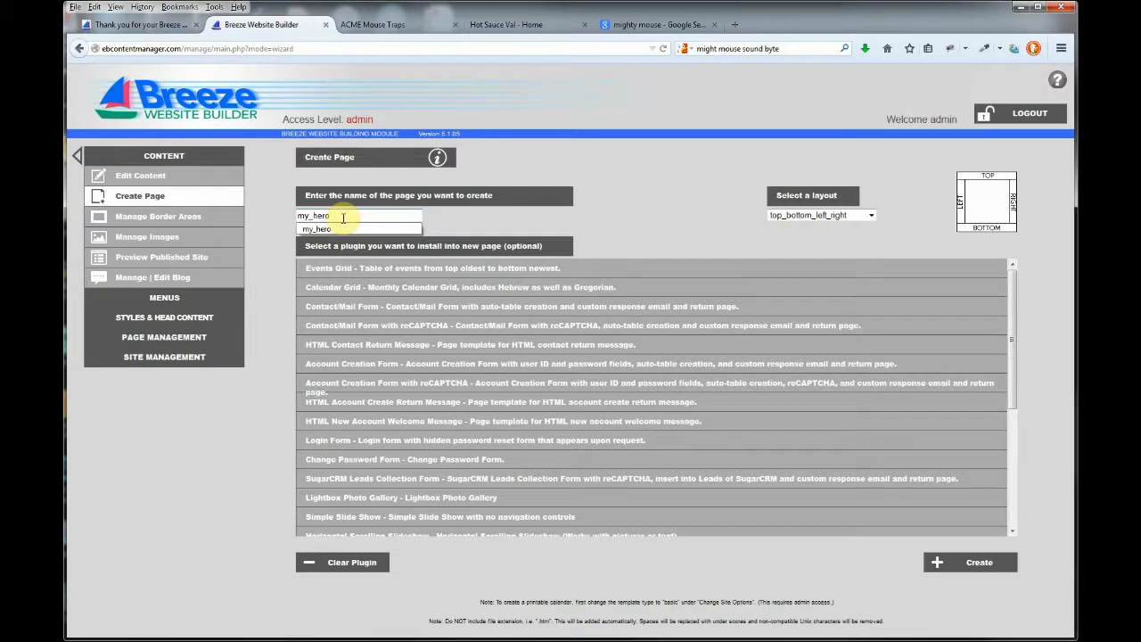
{"action": "left_click", "coordinate": [632, 228]}
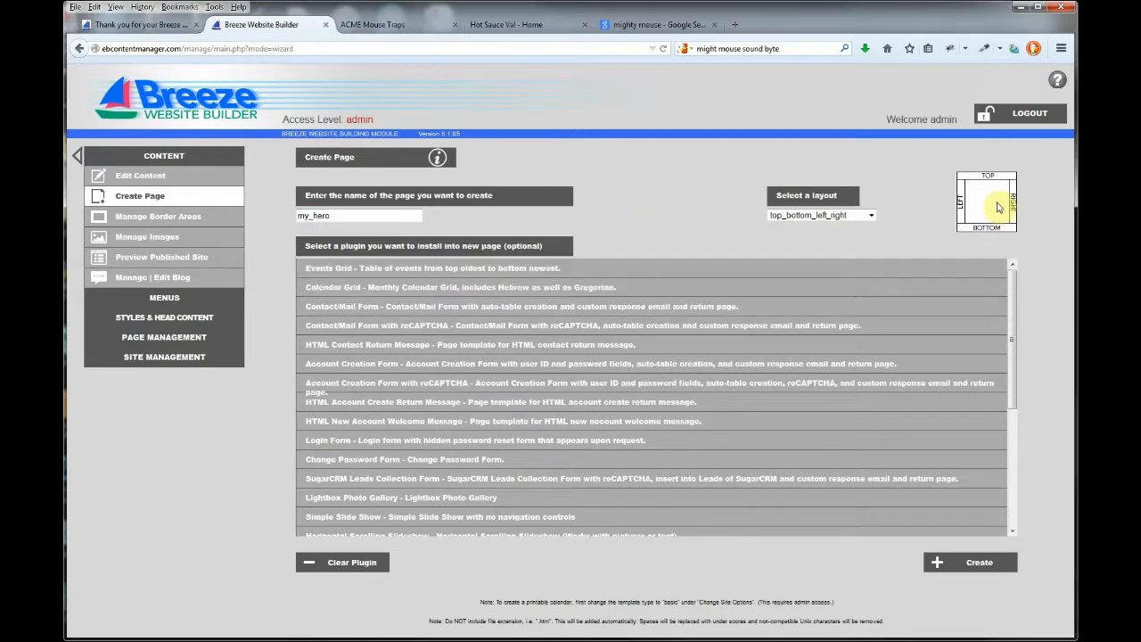
{"action": "left_click", "coordinate": [838, 216]}
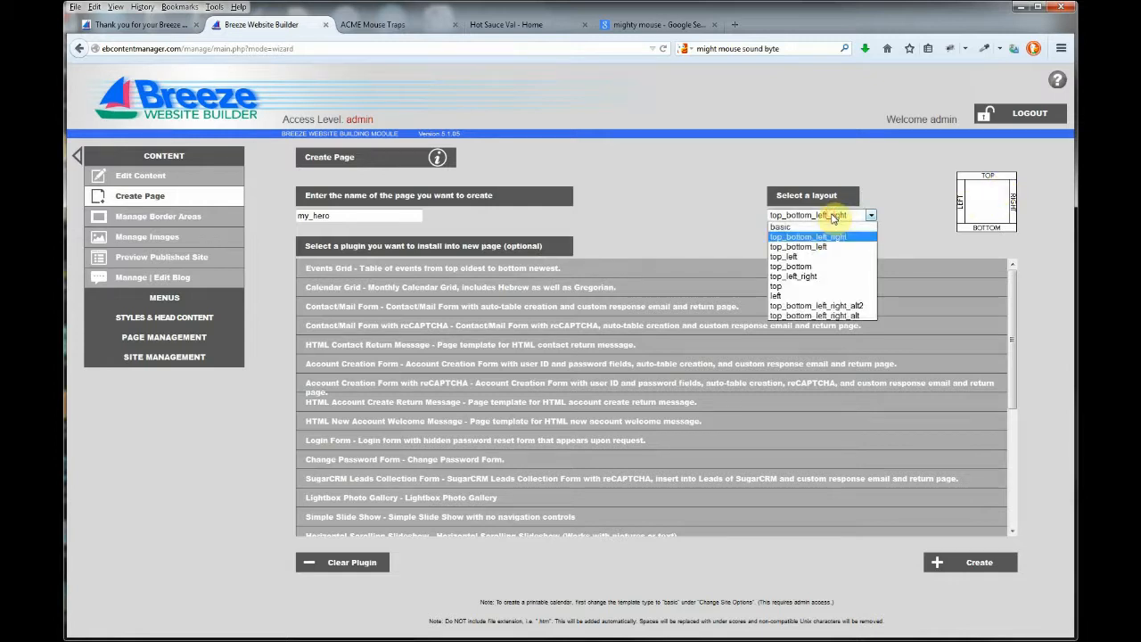
{"action": "left_click", "coordinate": [874, 214]}
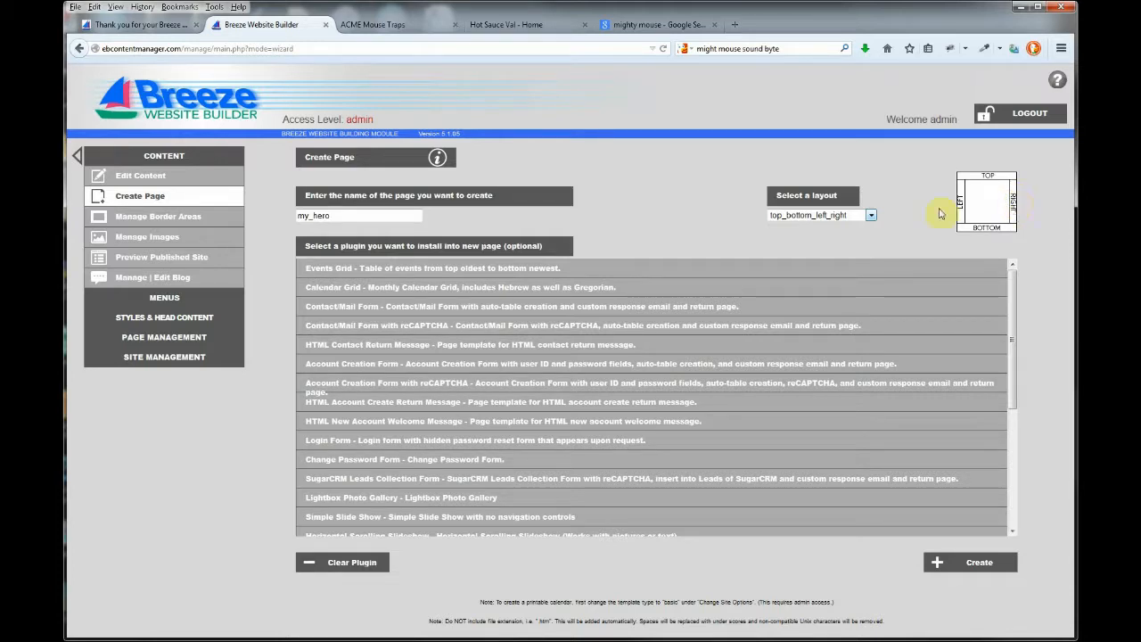
{"action": "left_click", "coordinate": [872, 218]}
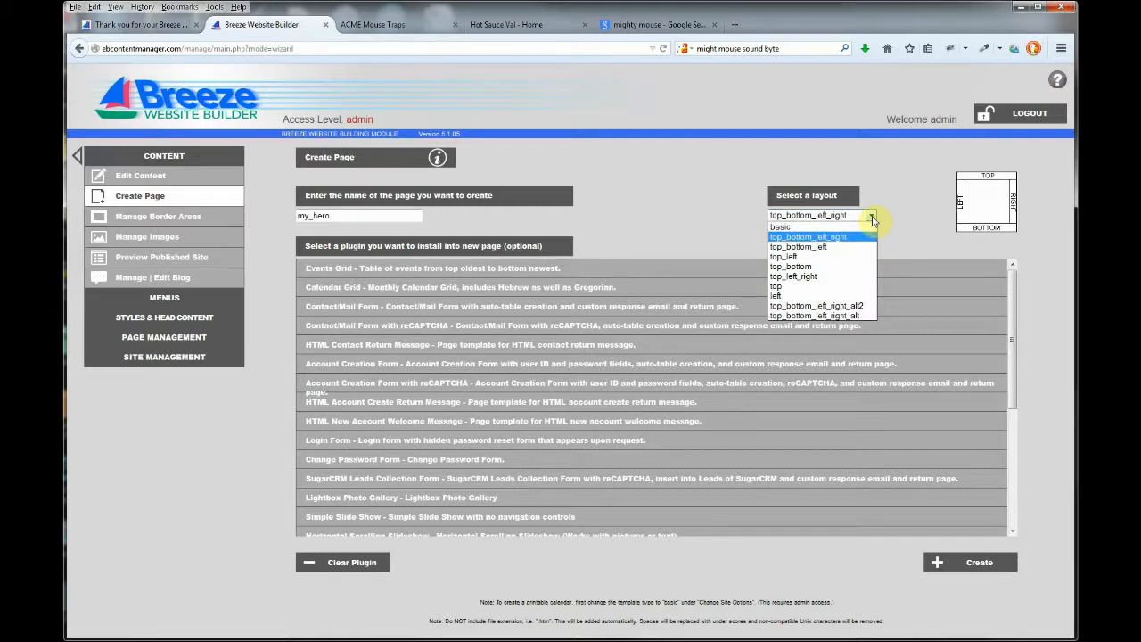
{"action": "left_click", "coordinate": [823, 248]}
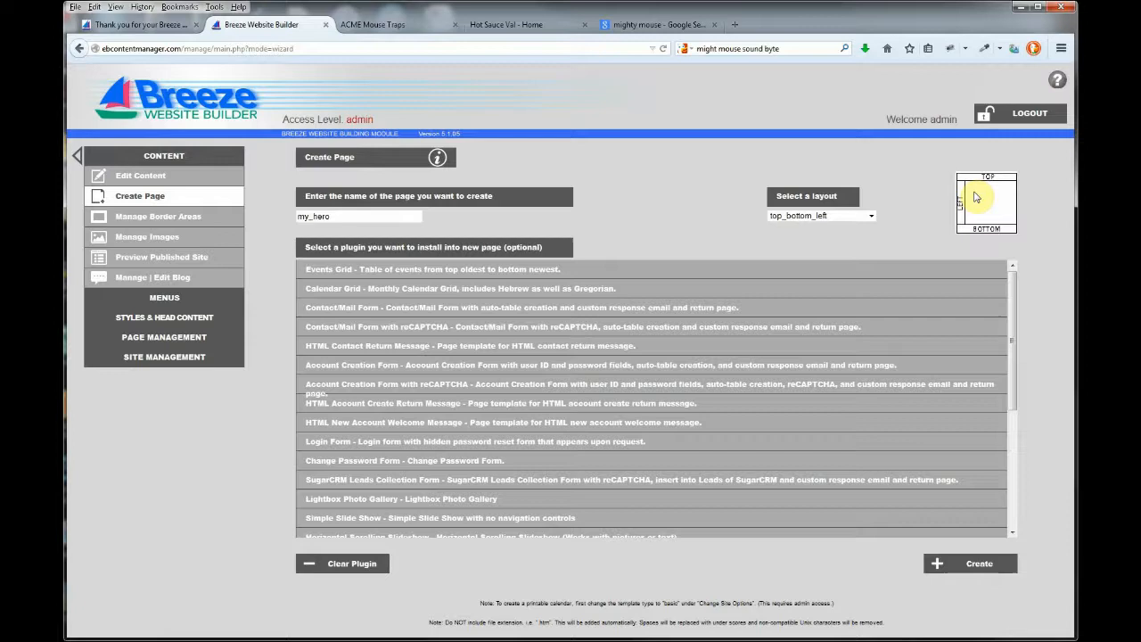
Choose the 'MP3 Audio Player, Mini' plugin and create the page
{"action": "left_click_drag", "start_coordinate": [1013, 318], "coordinate": [1016, 417]}
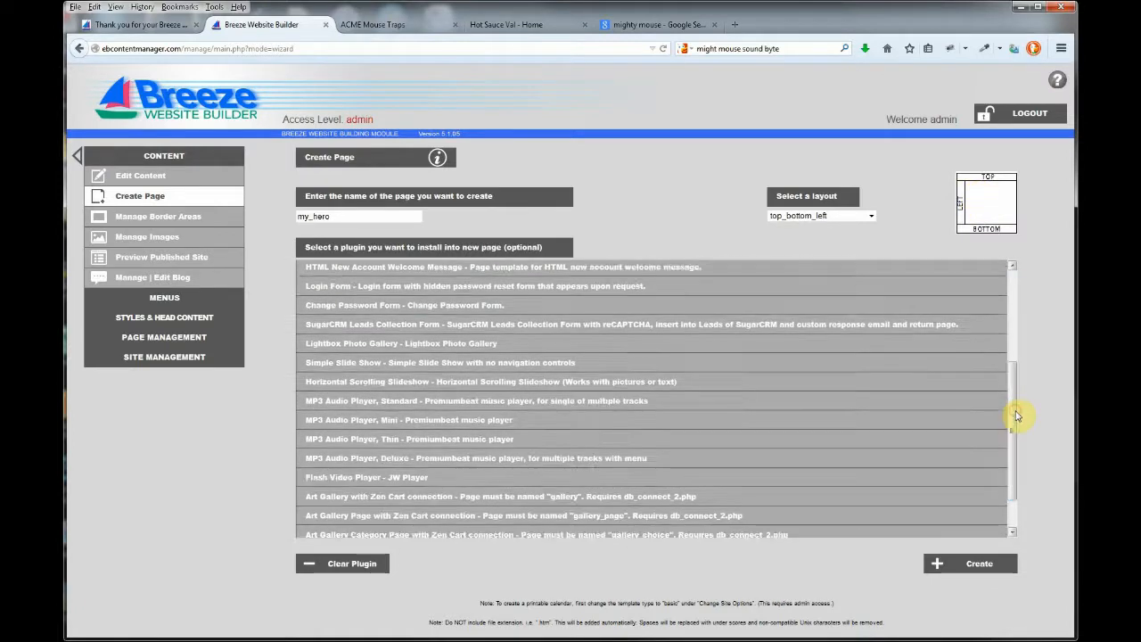
{"action": "left_click", "coordinate": [378, 427]}
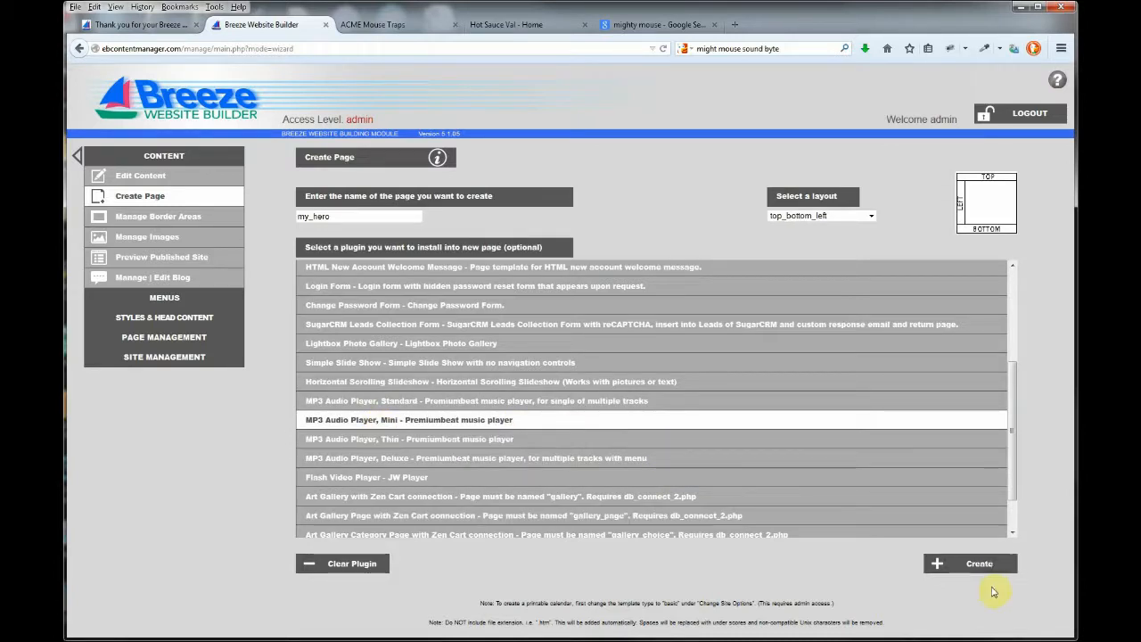
{"action": "left_click", "coordinate": [985, 566]}
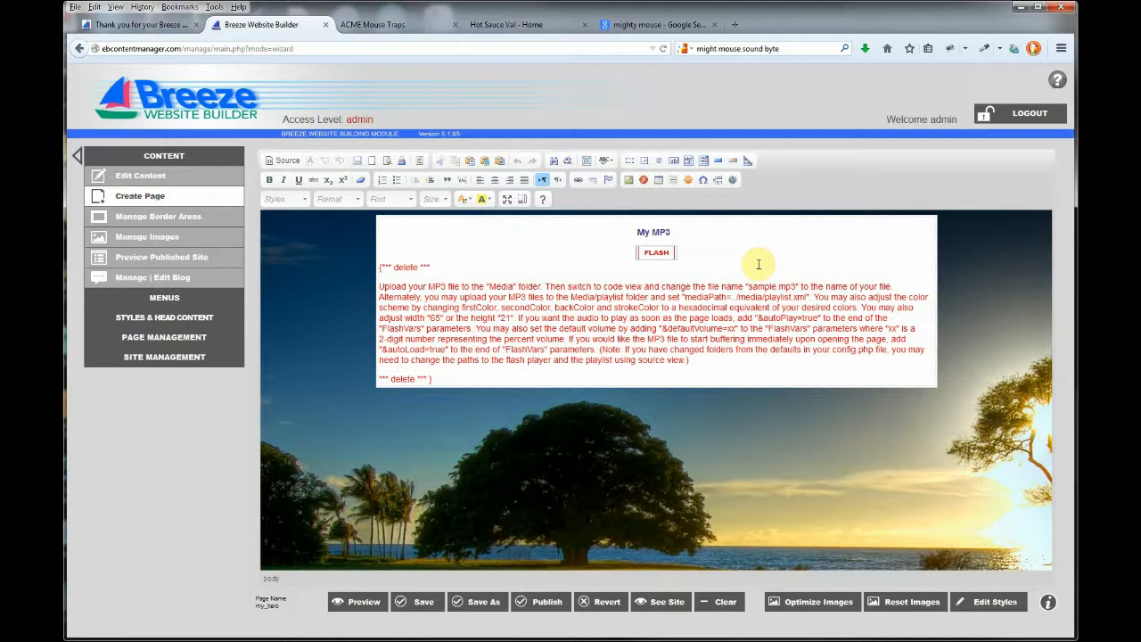
In the HTML source, change the MP3 path to ./media/mighty_mouse_sound_byte.mp3 and publish
{"action": "left_click", "coordinate": [286, 162]}
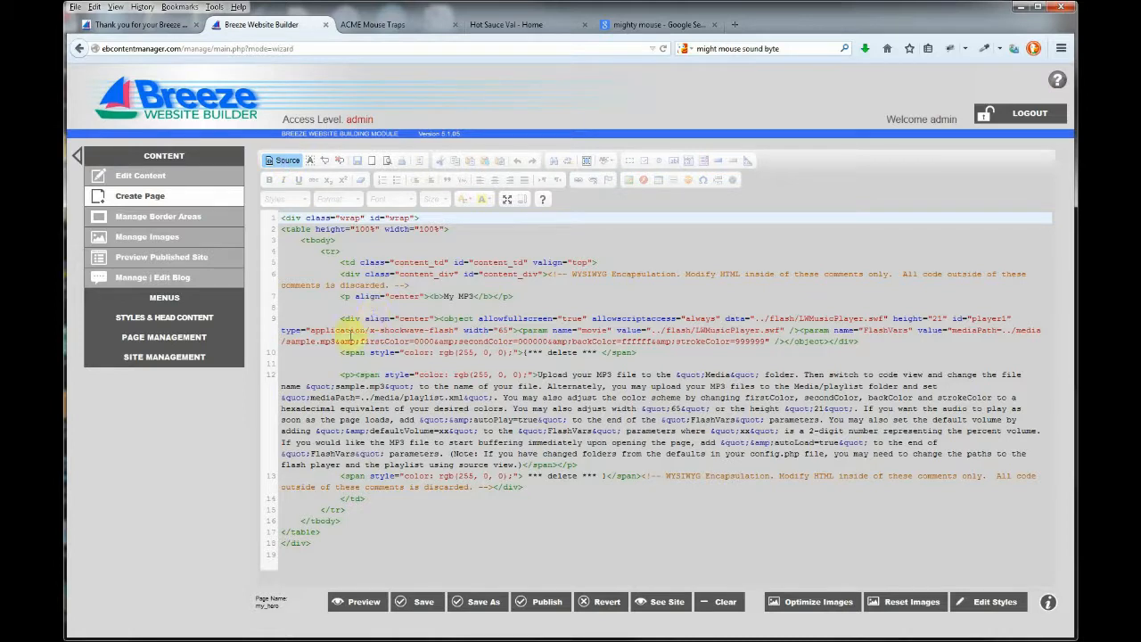
{"action": "left_click", "coordinate": [303, 341]}
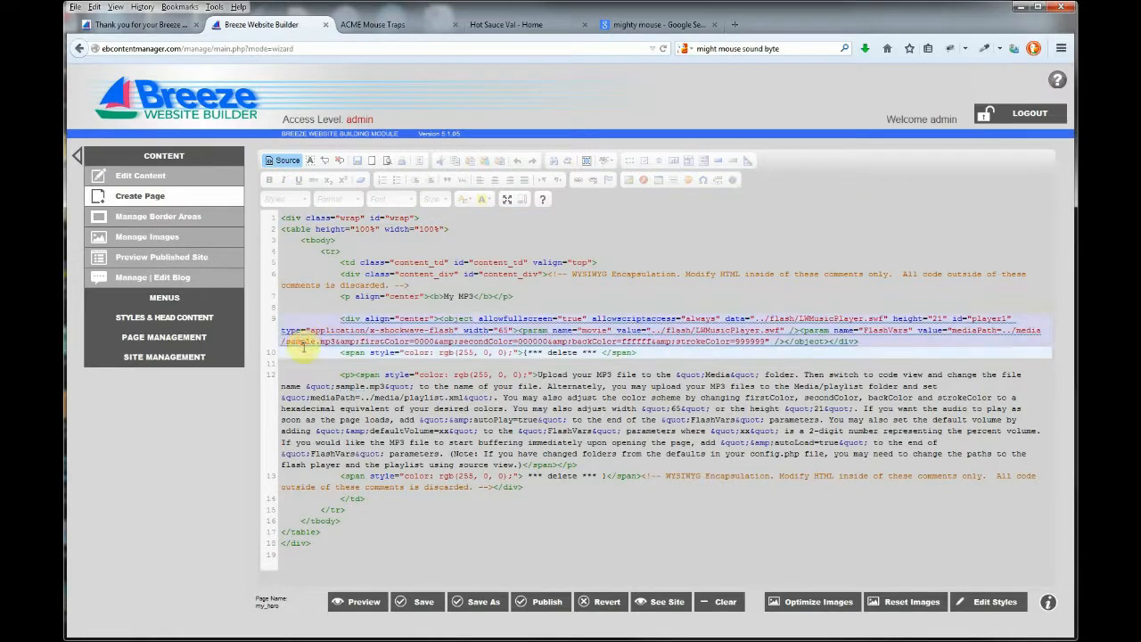
{"action": "double_click", "coordinate": [303, 342]}
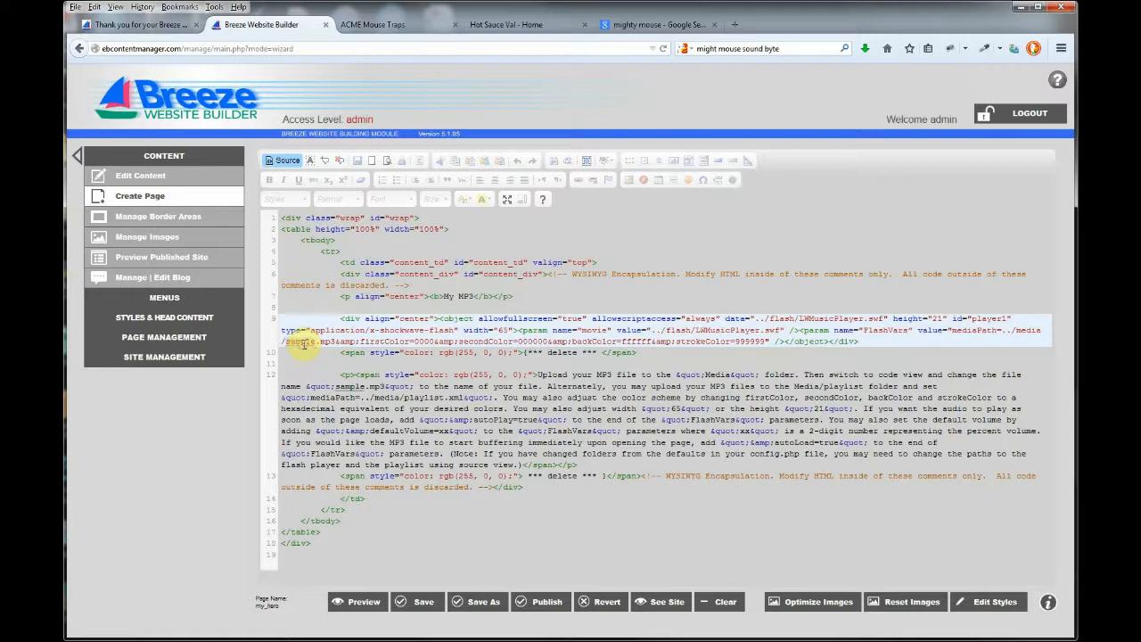
{"action": "type", "text": "mighty_mouse"}
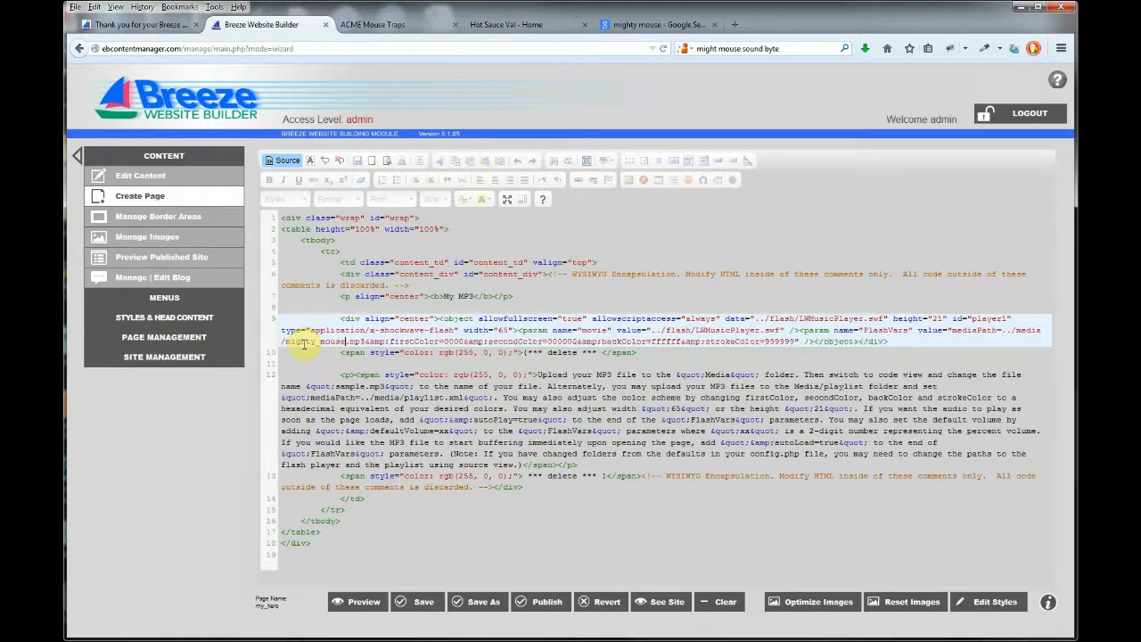
{"action": "type", "text": "_sou"}
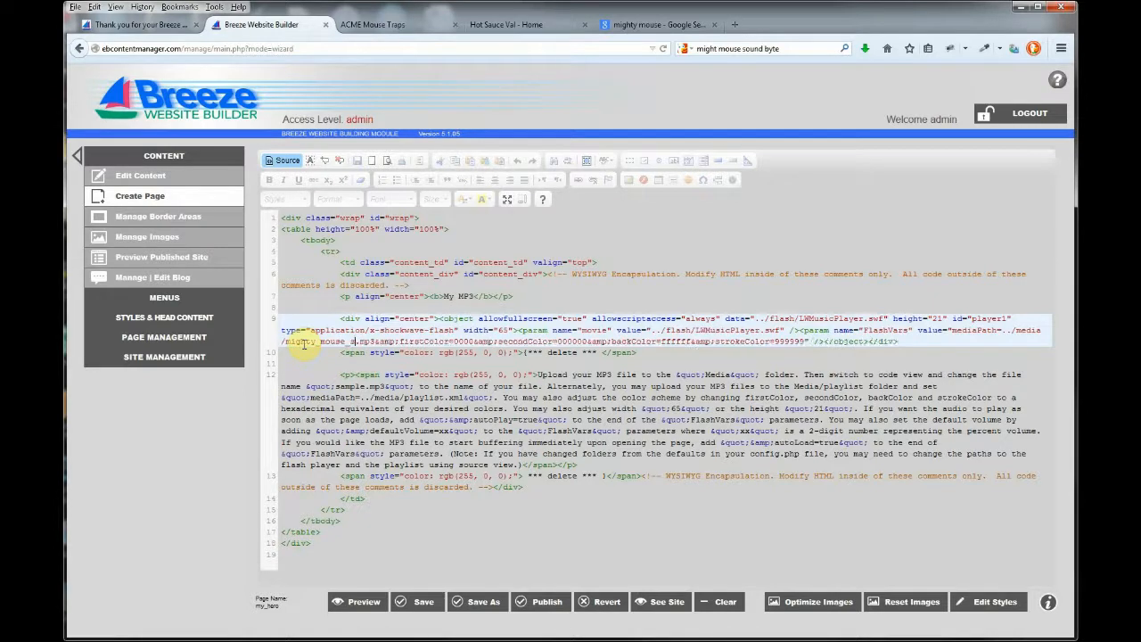
{"action": "type", "text": "nd_"}
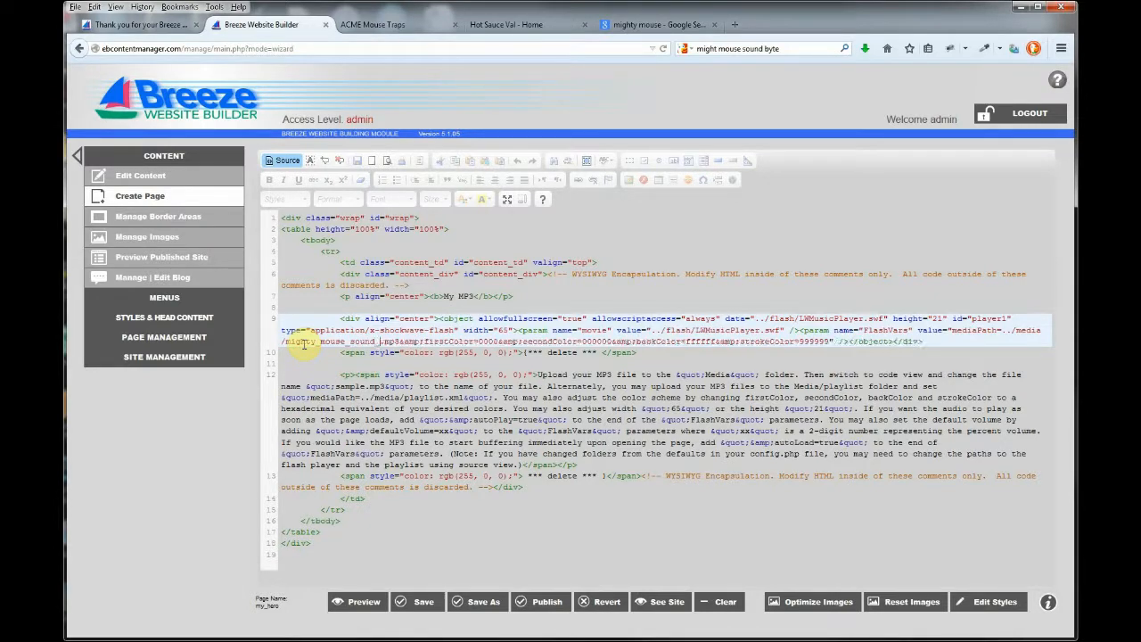
{"action": "type", "text": "byte"}
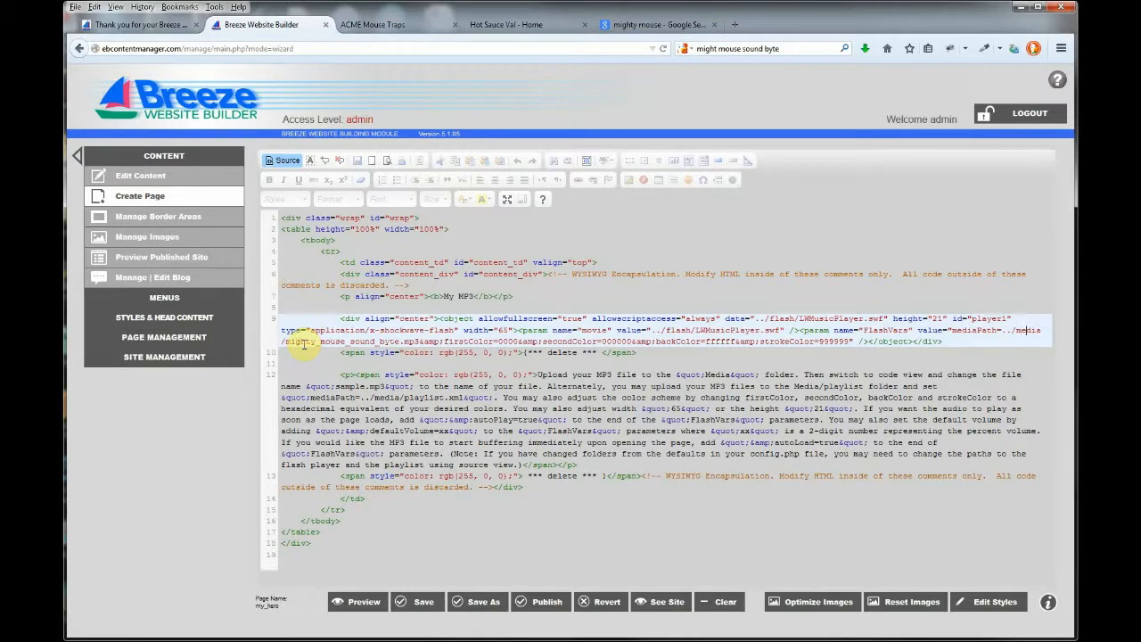
{"action": "key", "text": "BackSpace"}
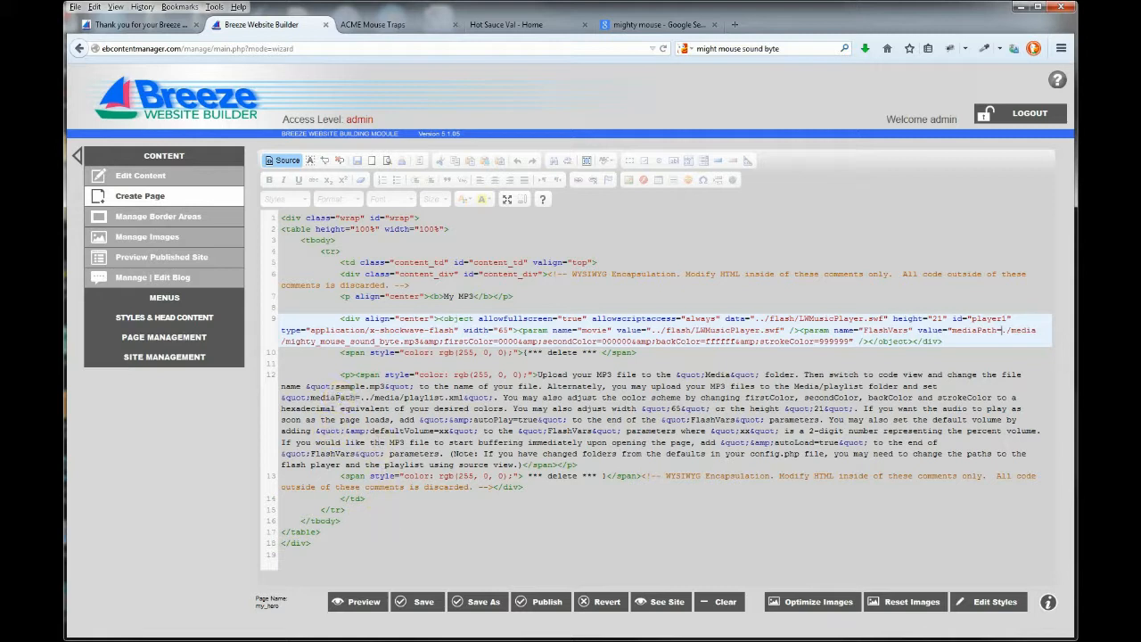
{"action": "left_click", "coordinate": [540, 603]}
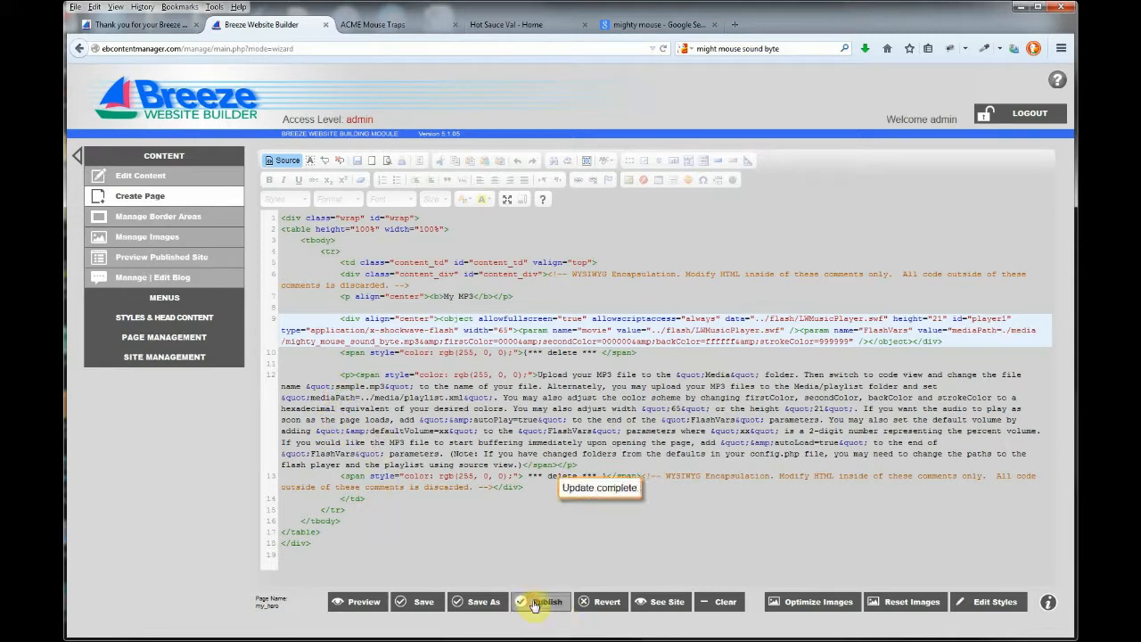
Back in the visual editor, add a blank line after the 'My MP3' title
{"action": "left_click", "coordinate": [289, 162]}
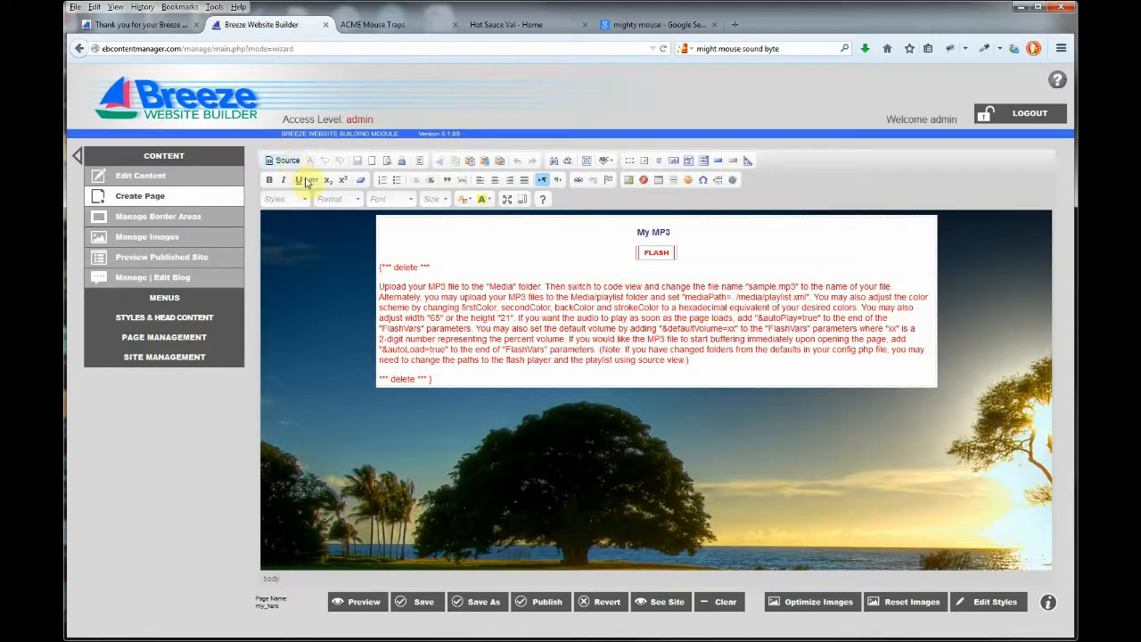
{"action": "left_click", "coordinate": [684, 235]}
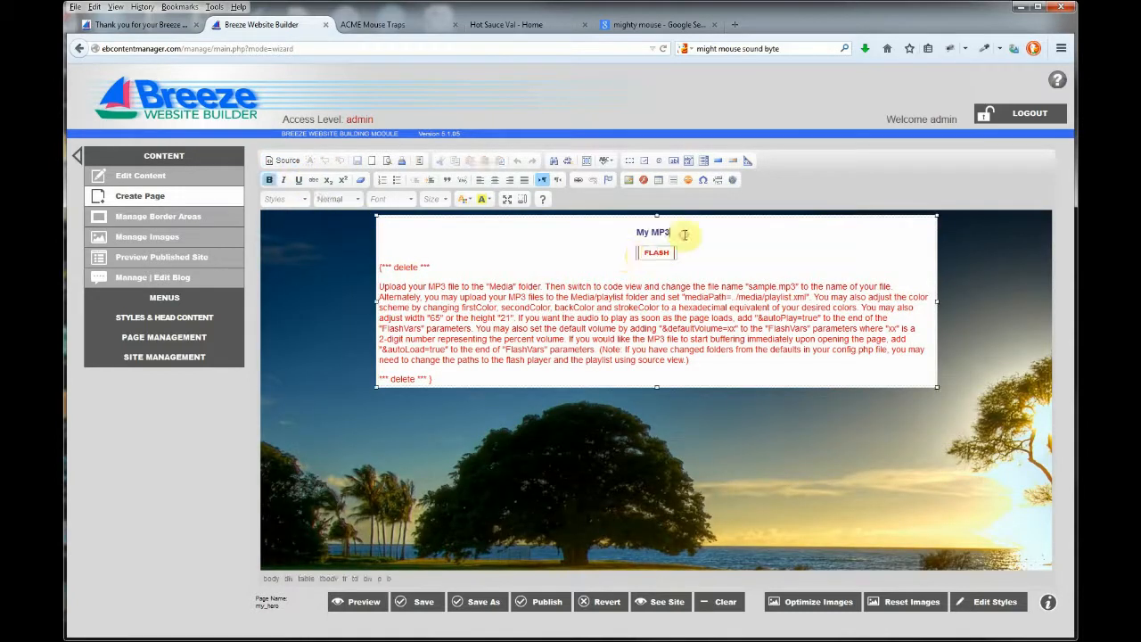
{"action": "key", "text": "Return"}
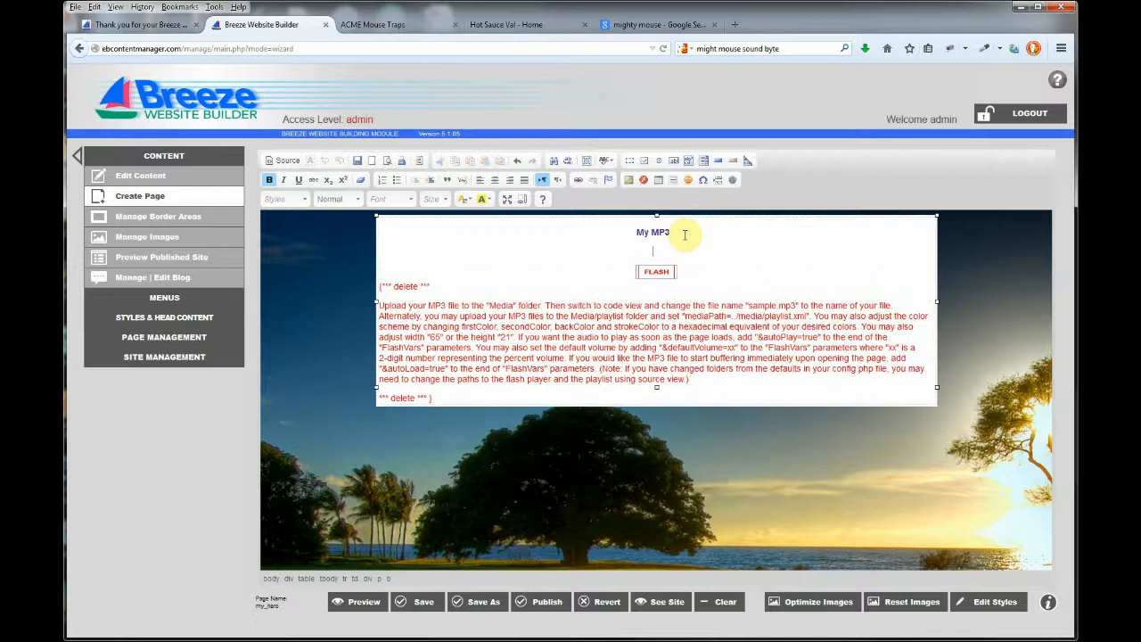
Insert mighty.jpg from the server's images below the title, then optimize the images
{"action": "left_click", "coordinate": [630, 181]}
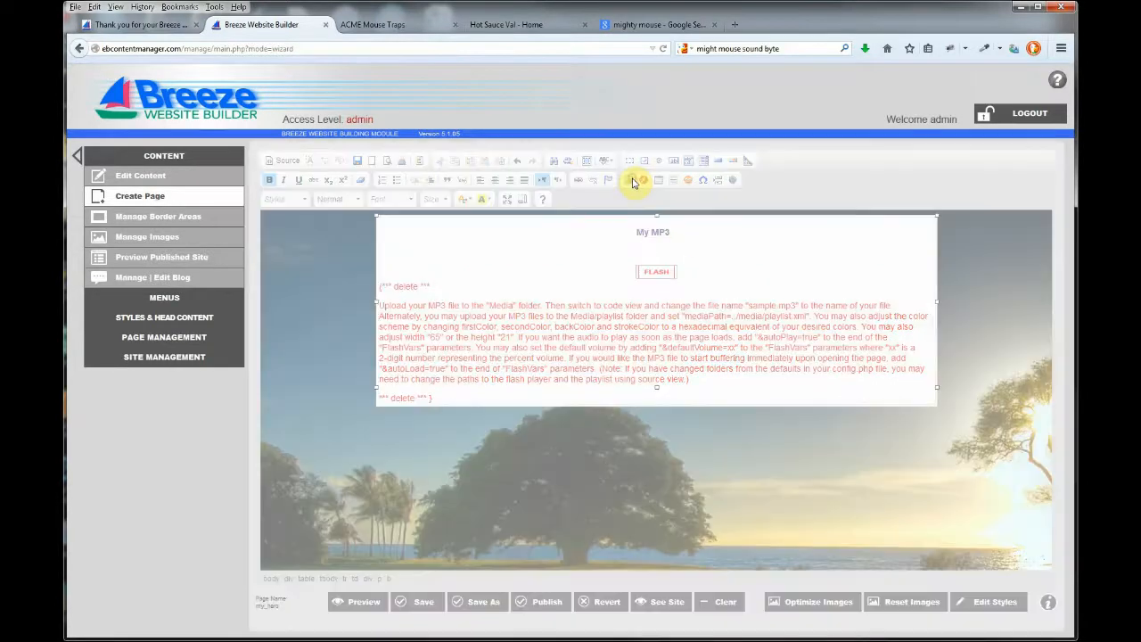
{"action": "left_click", "coordinate": [748, 308]}
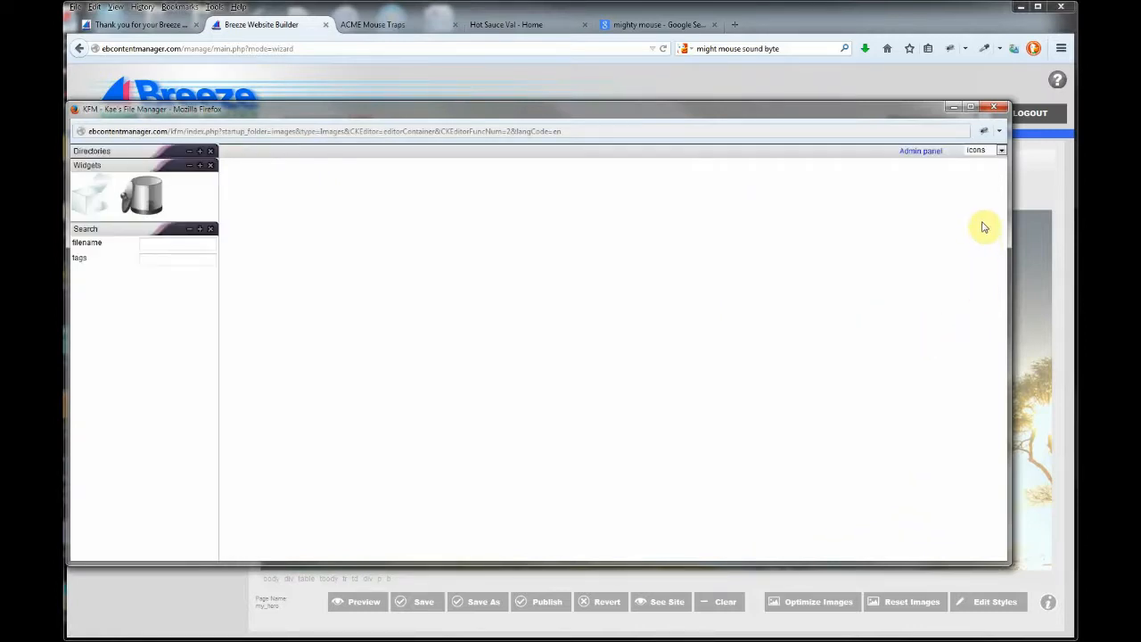
{"action": "left_click_drag", "start_coordinate": [1001, 204], "coordinate": [998, 469]}
{"action": "left_click", "coordinate": [517, 224]}
{"action": "double_click", "coordinate": [517, 229]}
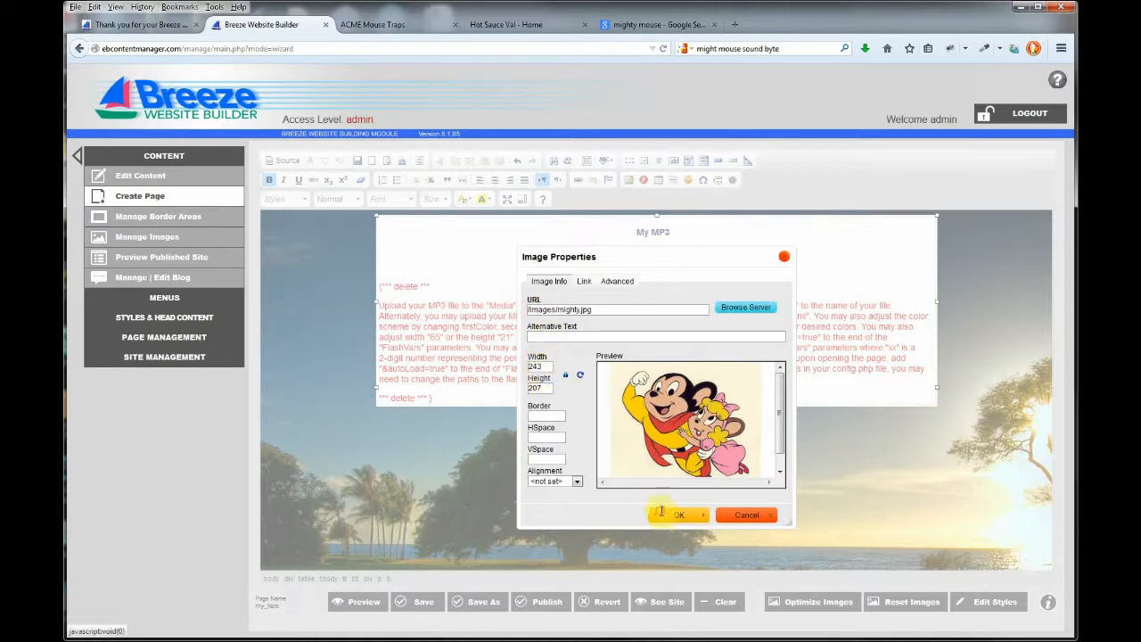
{"action": "left_click", "coordinate": [661, 514]}
{"action": "left_click", "coordinate": [792, 607]}
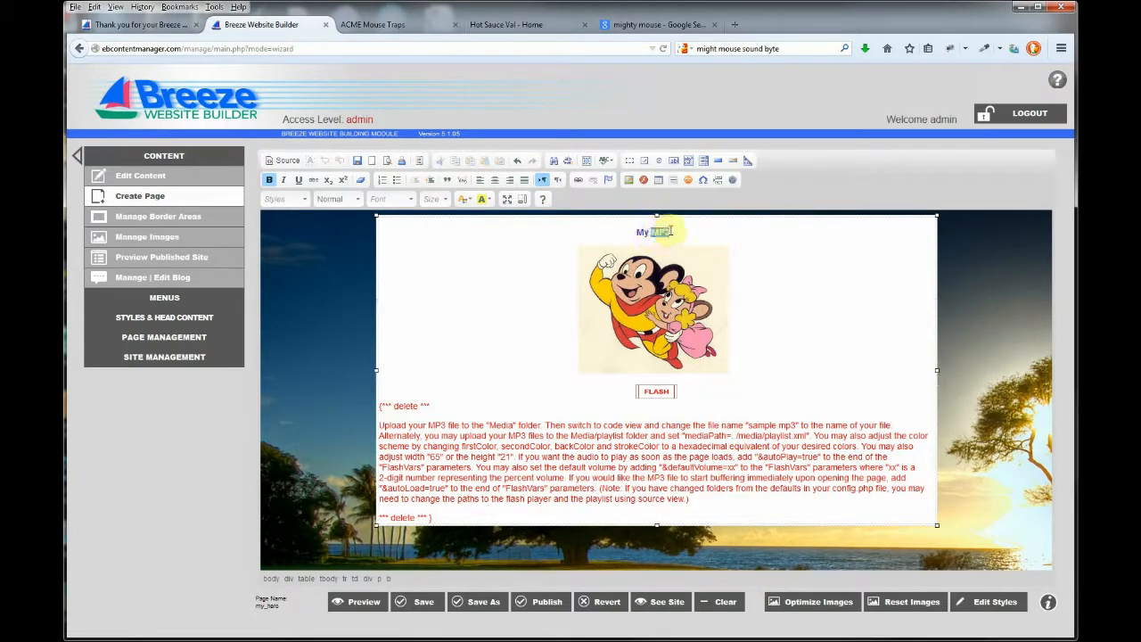
Retitle the page 'My Hero' as Heading 1 and delete the red instruction text
{"action": "left_click_drag", "start_coordinate": [650, 232], "coordinate": [687, 236]}
{"action": "type", "text": "H"}
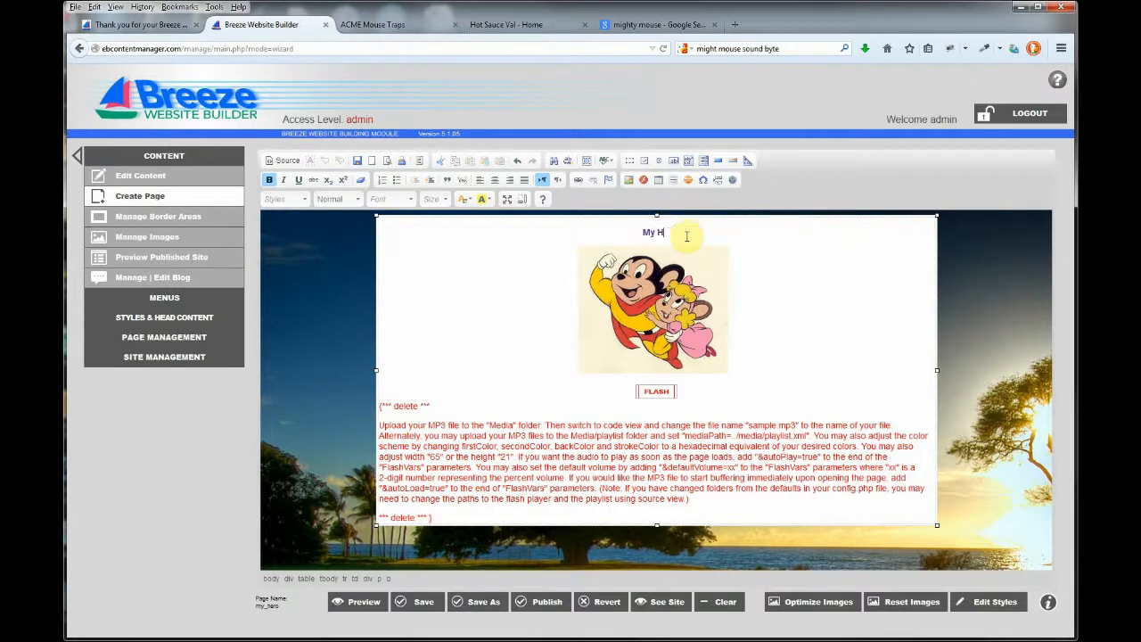
{"action": "type", "text": "ero"}
{"action": "left_click_drag", "start_coordinate": [687, 237], "coordinate": [633, 233]}
{"action": "left_click", "coordinate": [348, 201]}
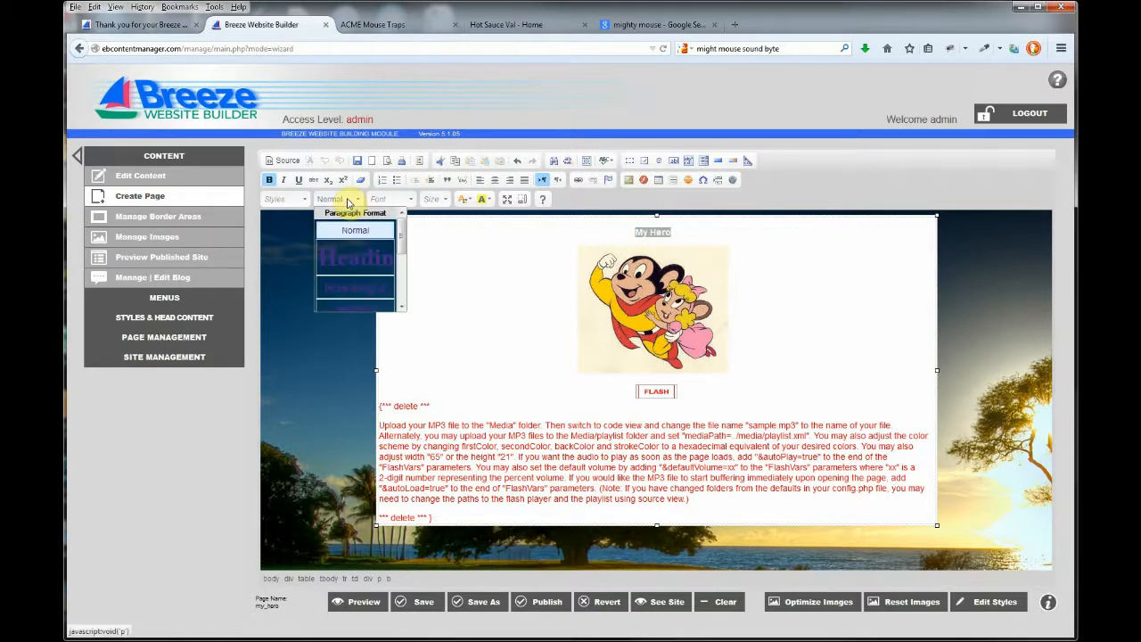
{"action": "left_click", "coordinate": [362, 255]}
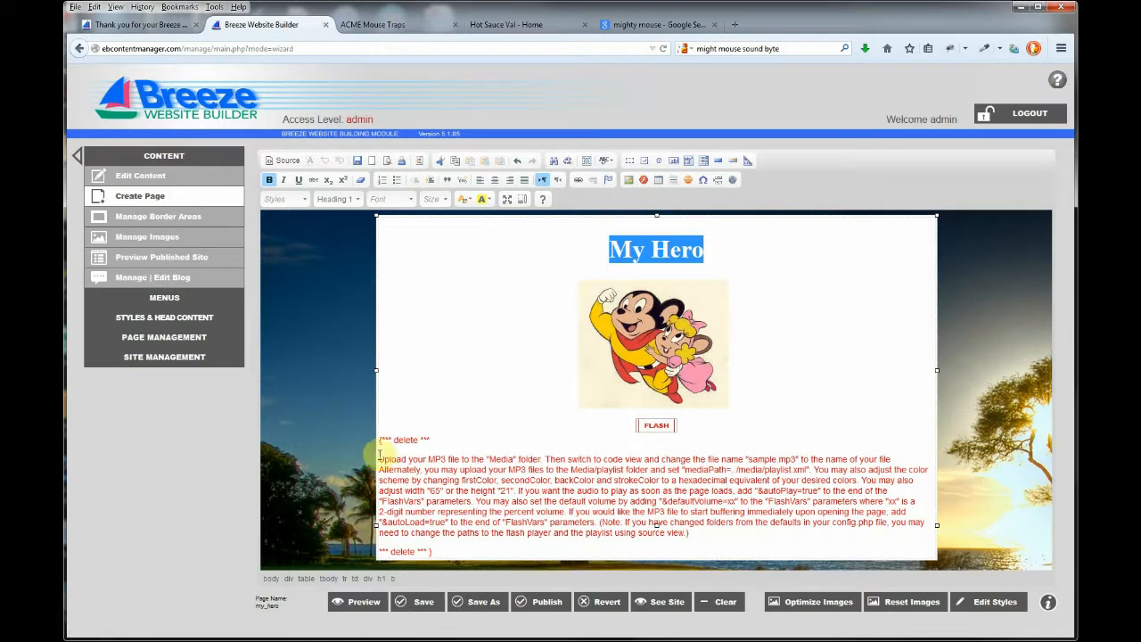
{"action": "left_click_drag", "start_coordinate": [379, 439], "coordinate": [443, 547]}
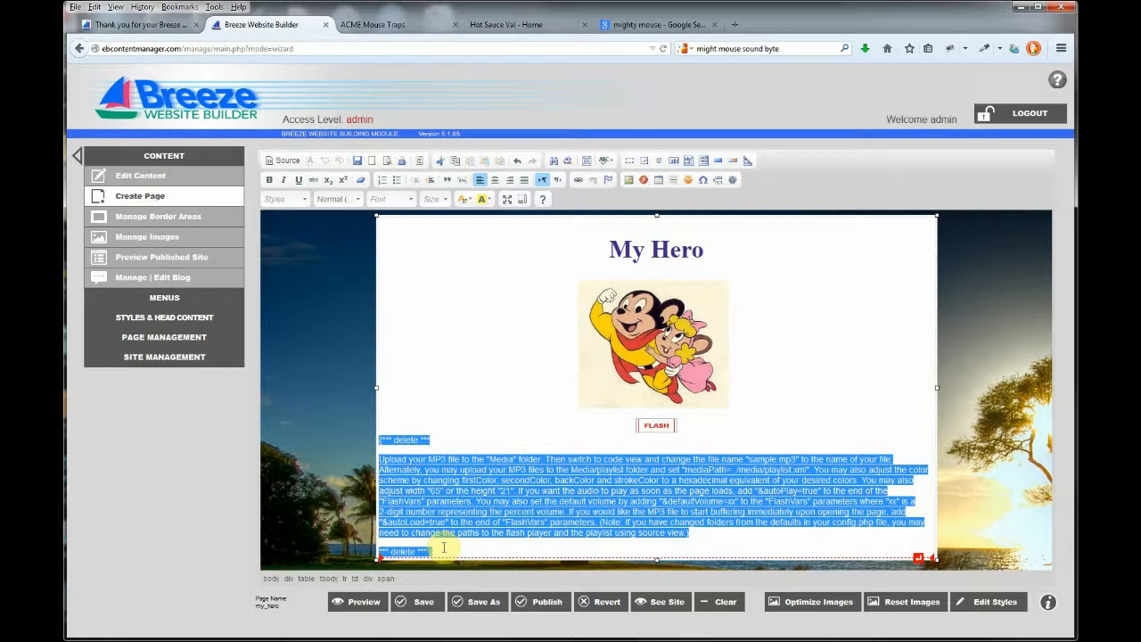
{"action": "key", "text": "Delete"}
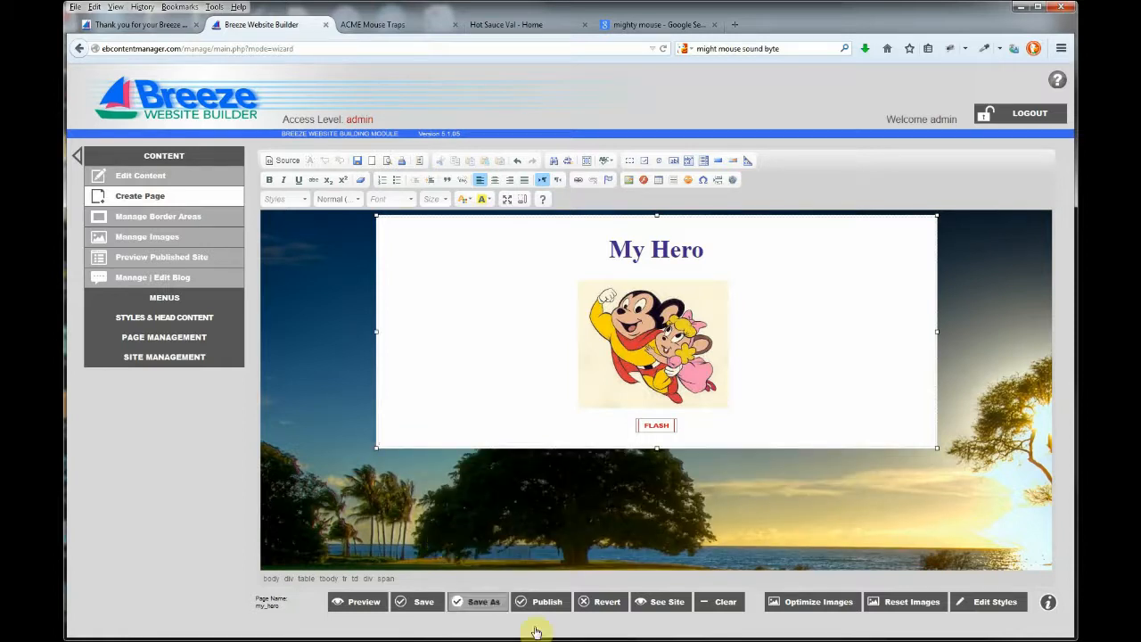
Publish the My Hero page, open the live site, and play its MP3 audio
{"action": "left_click", "coordinate": [548, 603]}
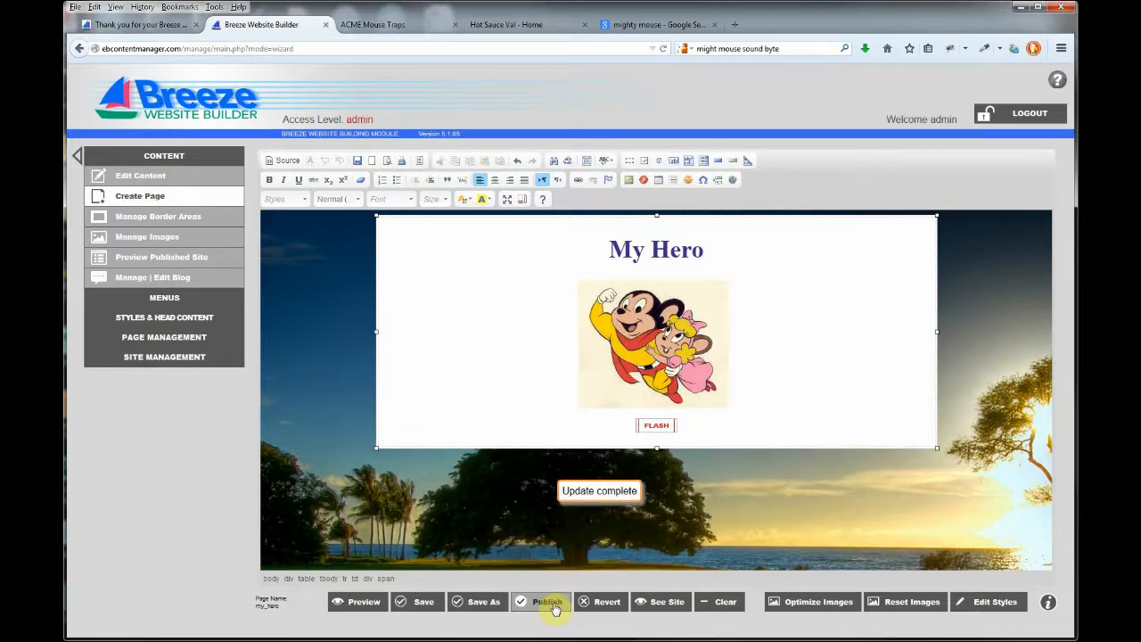
{"action": "left_click", "coordinate": [661, 605]}
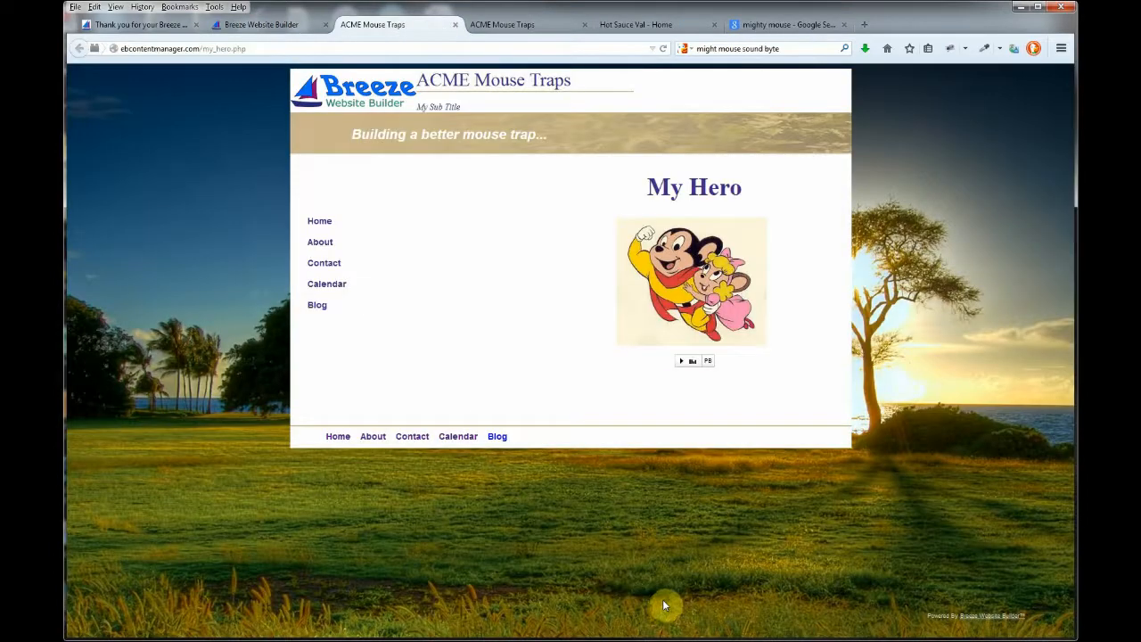
{"action": "left_click", "coordinate": [681, 362]}
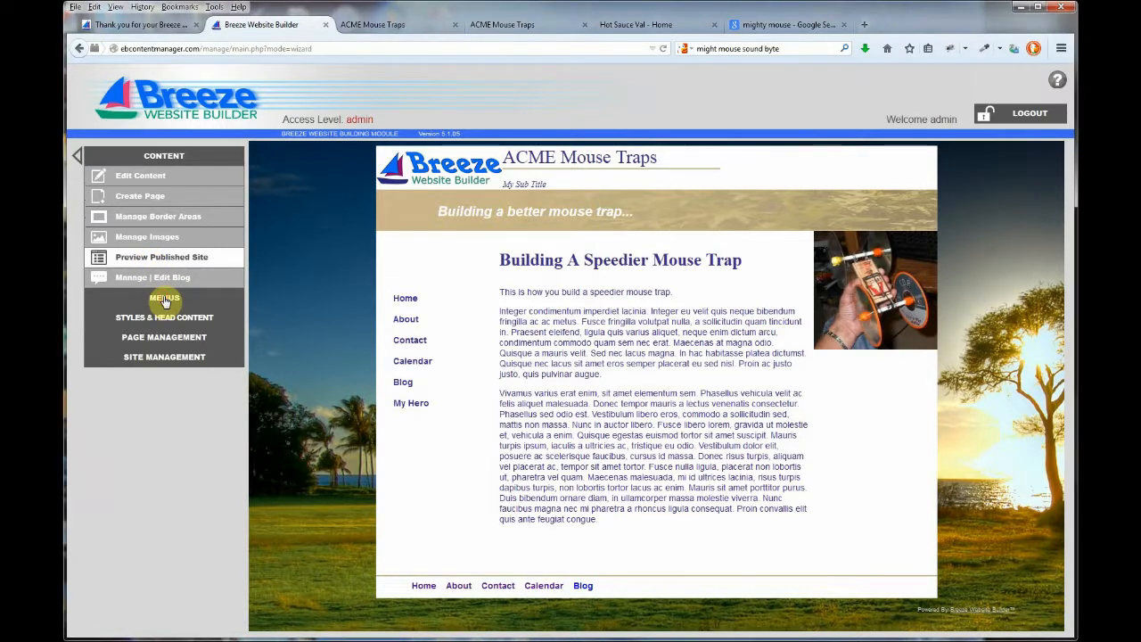
{"action": "left_click", "coordinate": [165, 298]}
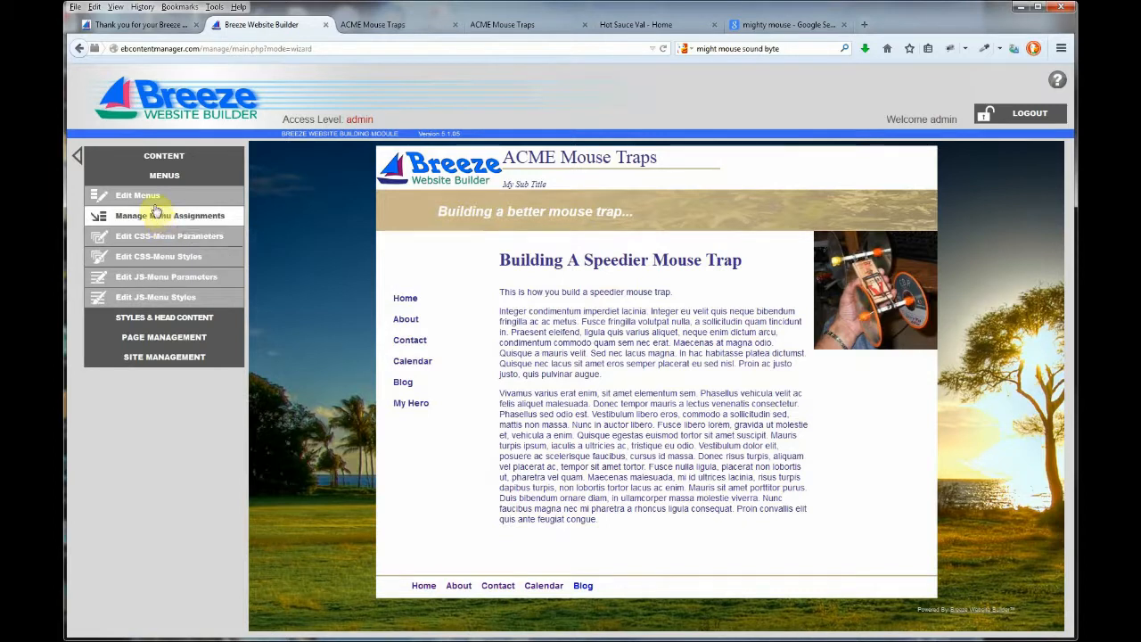
{"action": "left_click", "coordinate": [150, 198]}
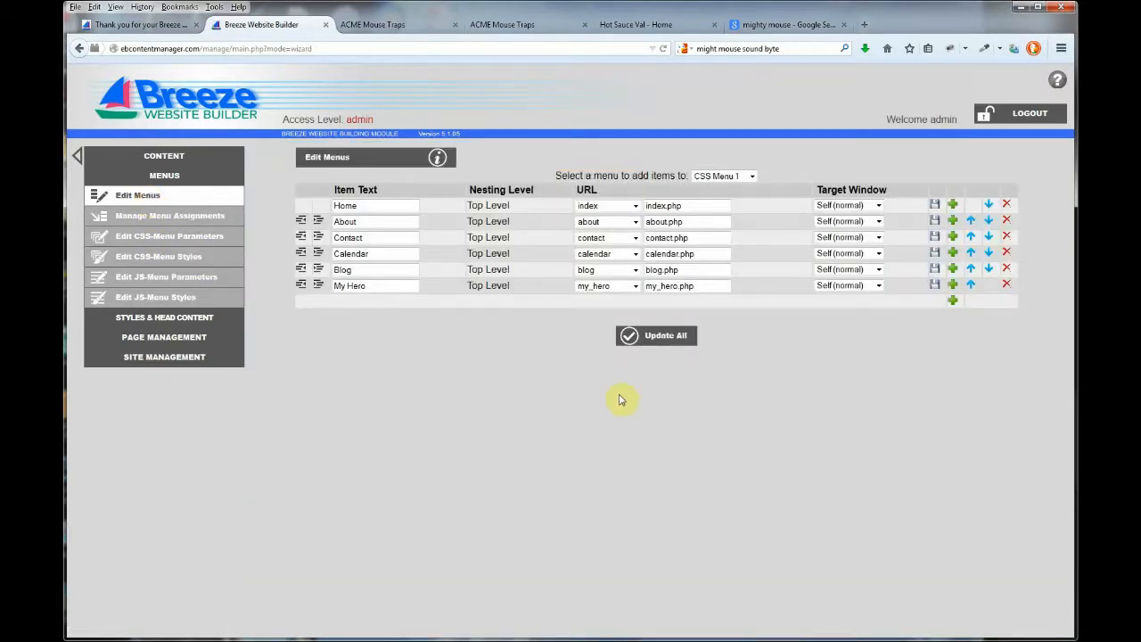
{"action": "left_click", "coordinate": [753, 178]}
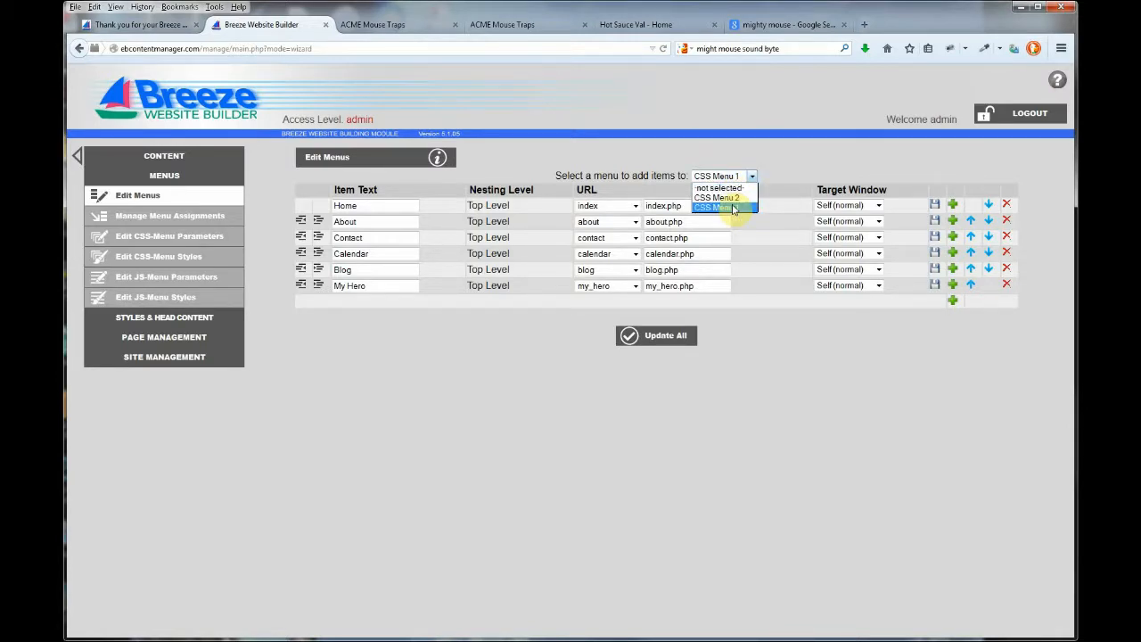
{"action": "left_click", "coordinate": [733, 208]}
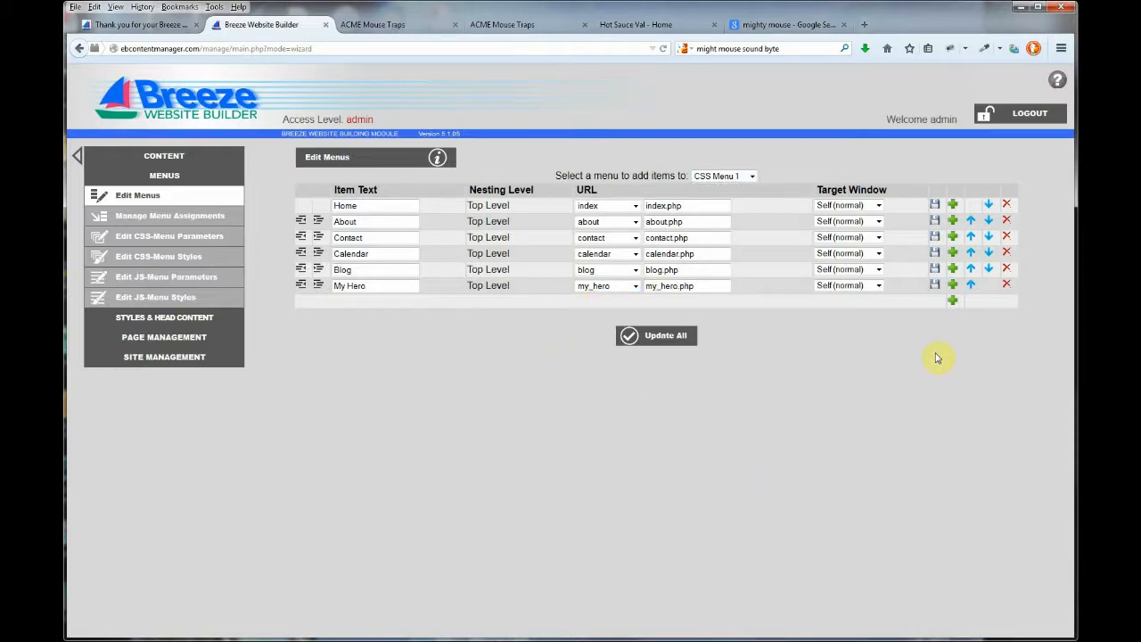
Add a 'My Hero' item to CSS Menu 1 linked to the my_hero page and save it
{"action": "left_click", "coordinate": [954, 302]}
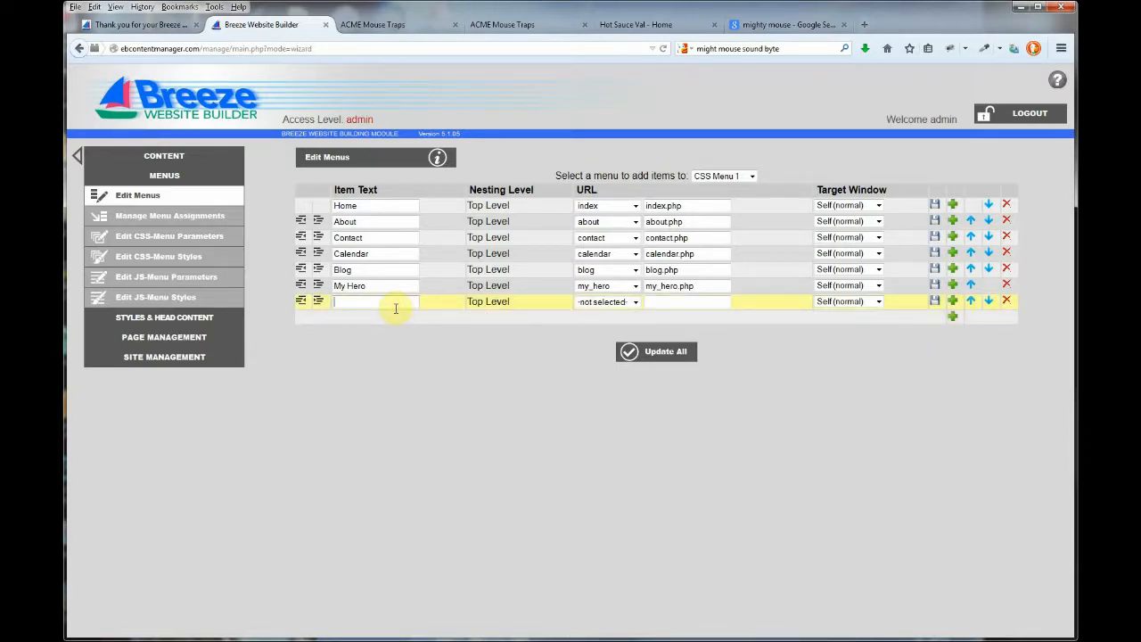
{"action": "type", "text": "My Hero"}
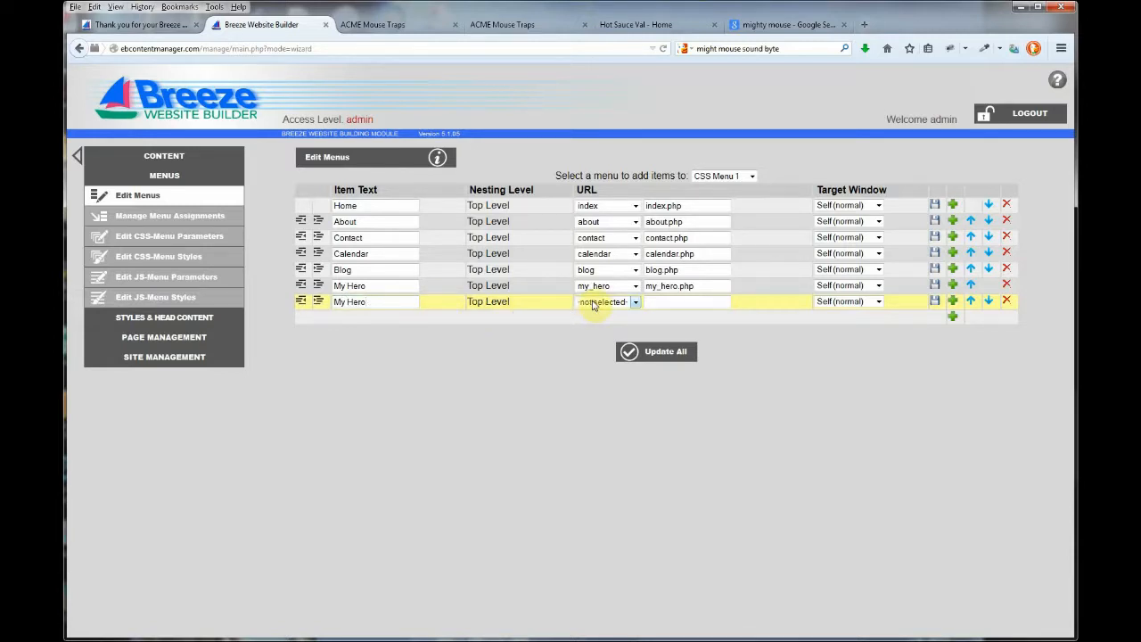
{"action": "left_click", "coordinate": [595, 303]}
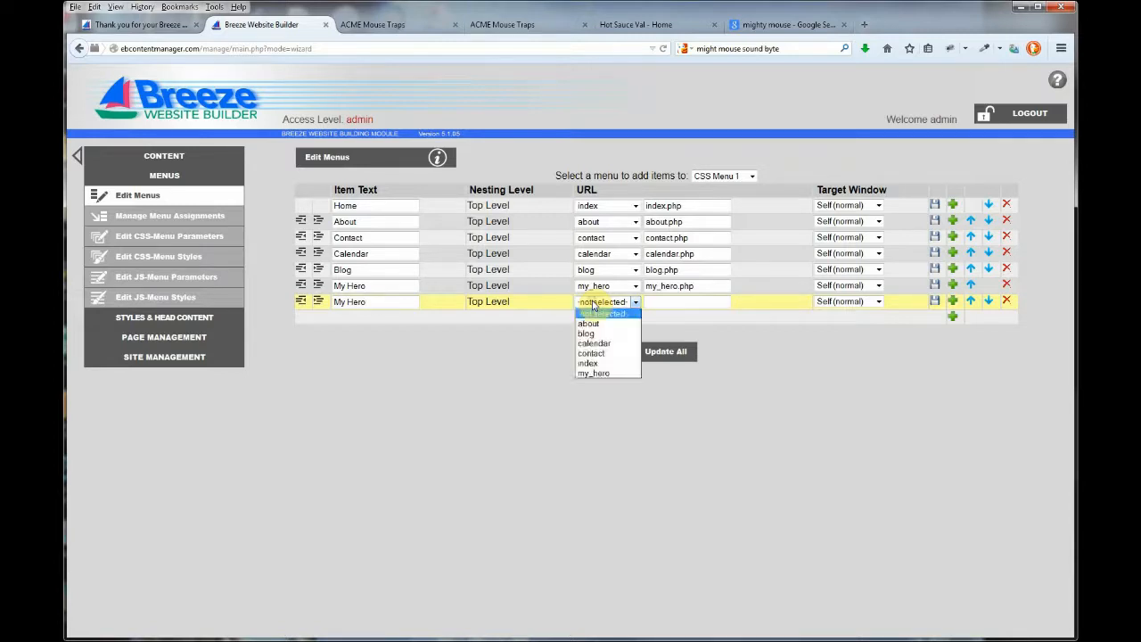
{"action": "left_click", "coordinate": [589, 374]}
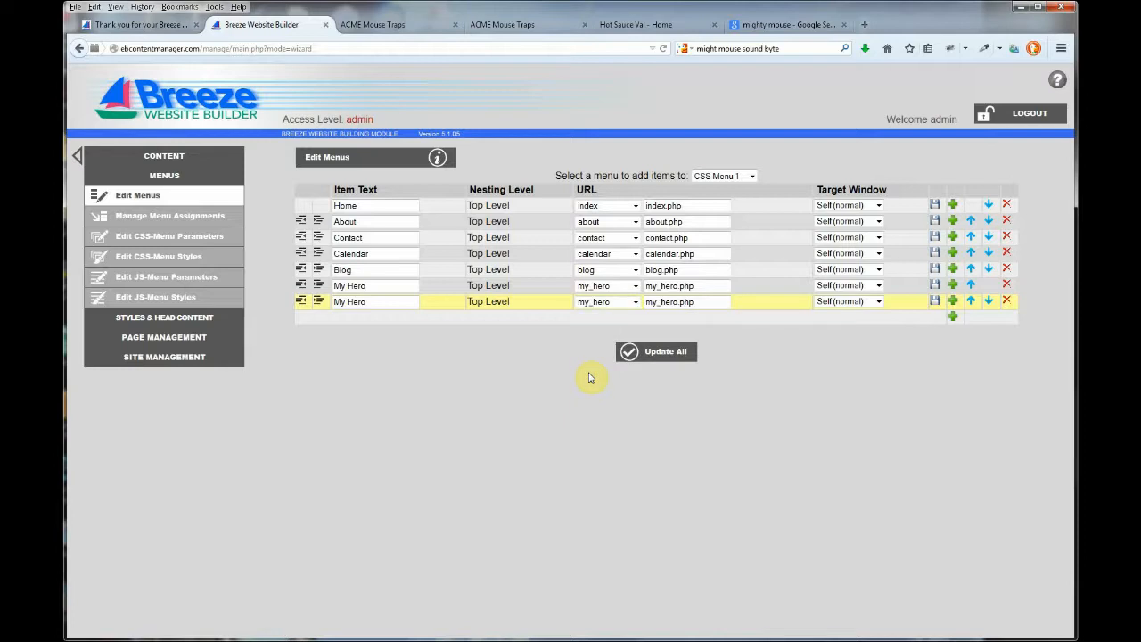
{"action": "left_click", "coordinate": [935, 301]}
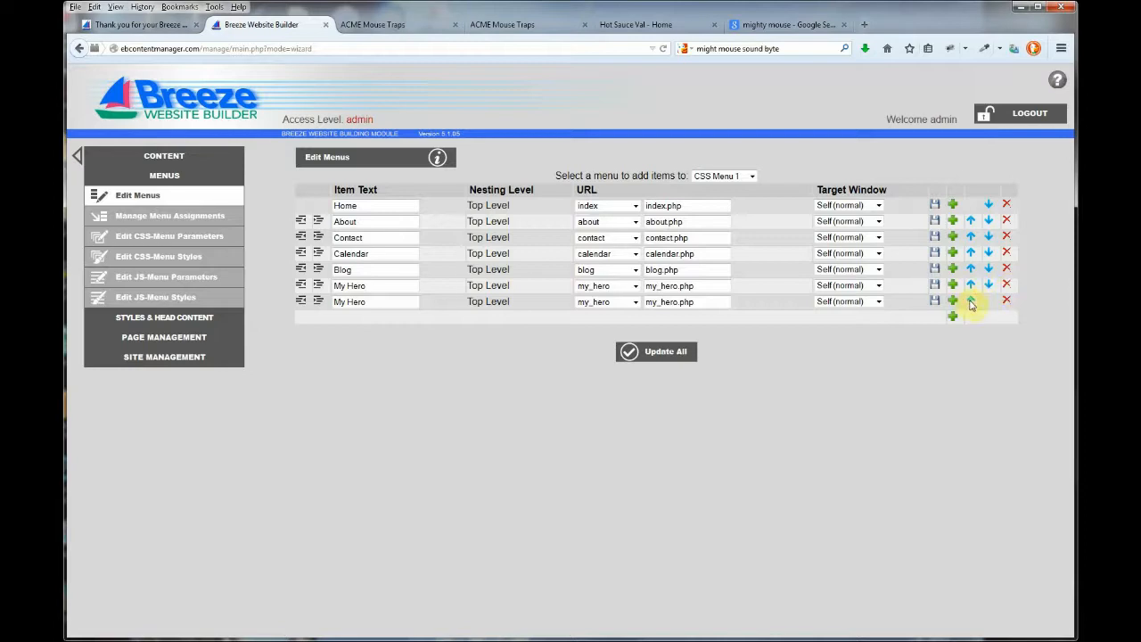
Move My Hero up beneath About, indent it to 1st Sub Level, and update all
{"action": "left_click", "coordinate": [972, 301]}
{"action": "left_click", "coordinate": [972, 286]}
{"action": "left_click", "coordinate": [972, 269]}
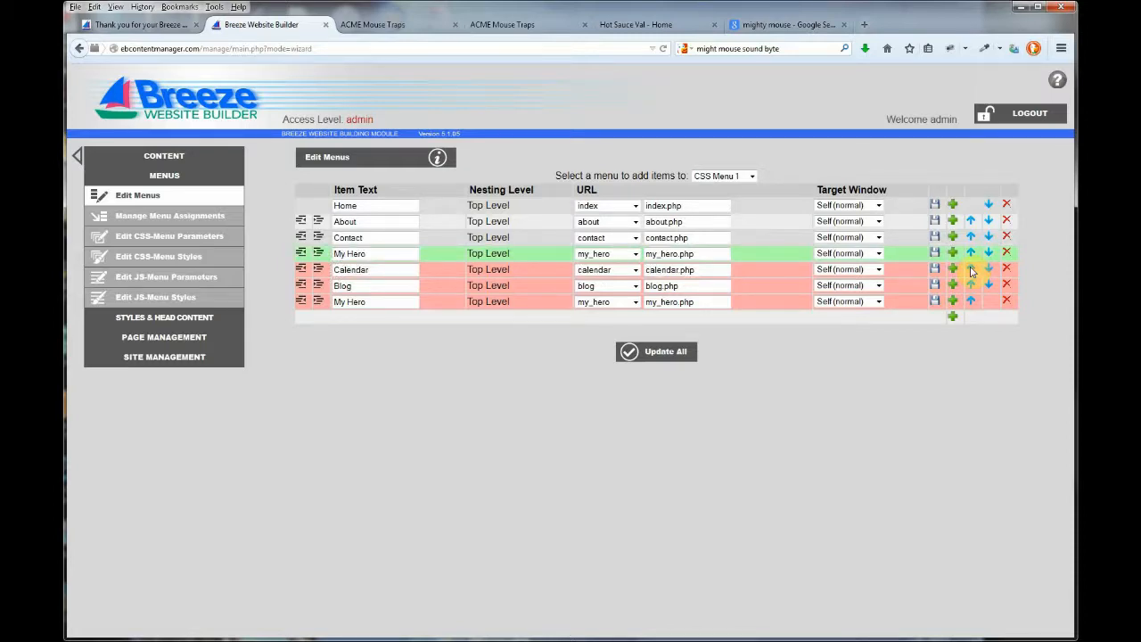
{"action": "left_click", "coordinate": [971, 254]}
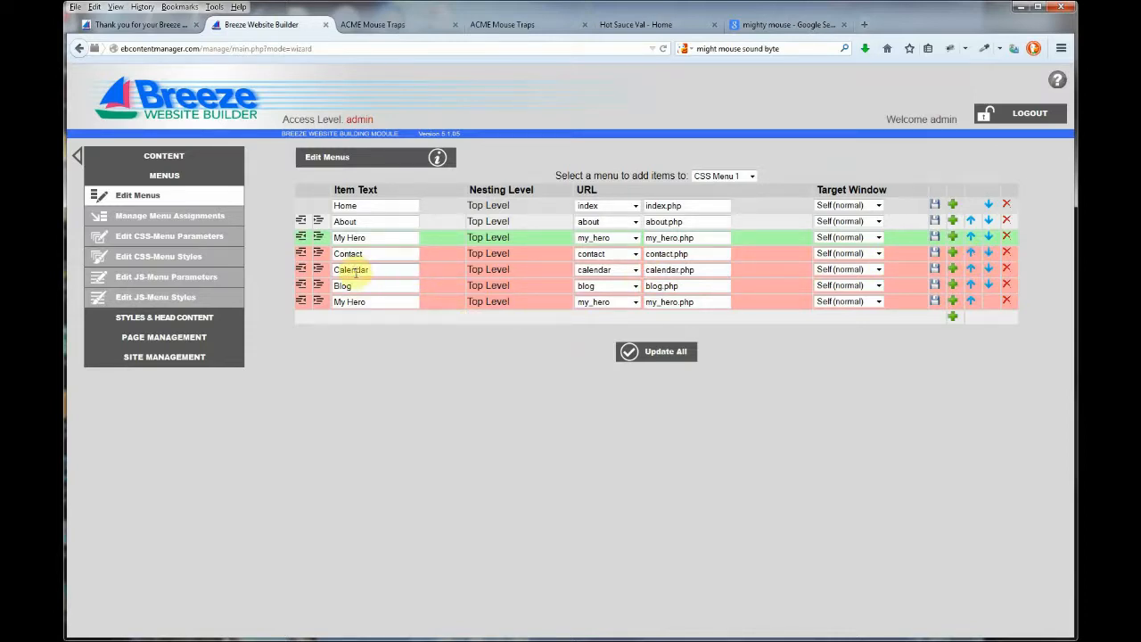
{"action": "left_click", "coordinate": [319, 238]}
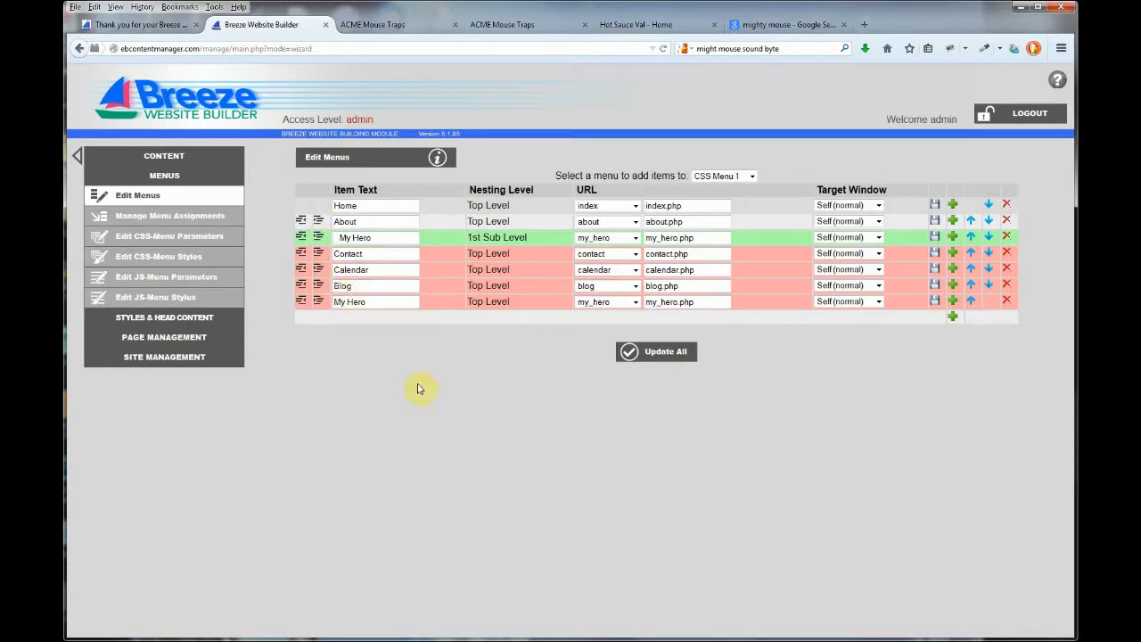
{"action": "left_click", "coordinate": [674, 354]}
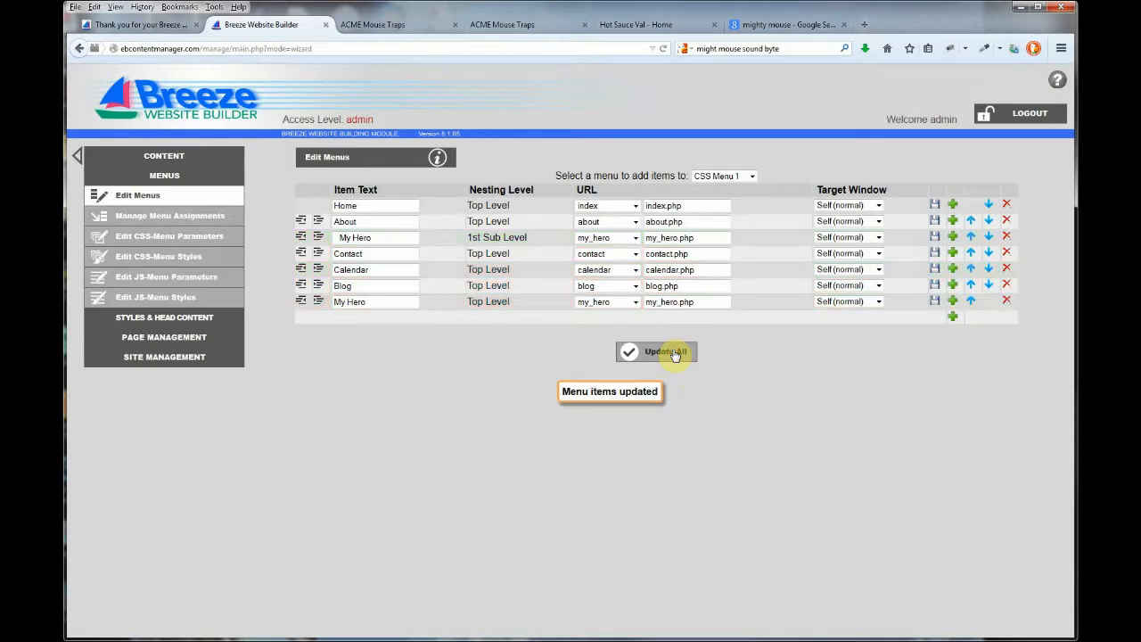
Delete the leftover top-level My Hero entry from CSS Menu 1
{"action": "left_click", "coordinate": [1007, 300]}
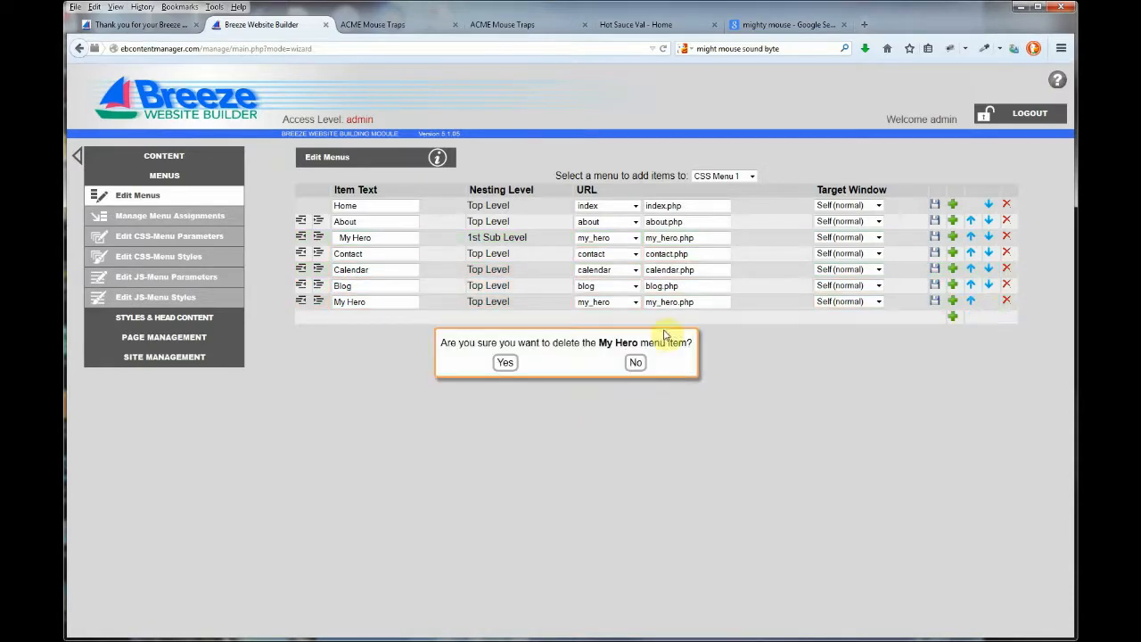
{"action": "left_click", "coordinate": [505, 363]}
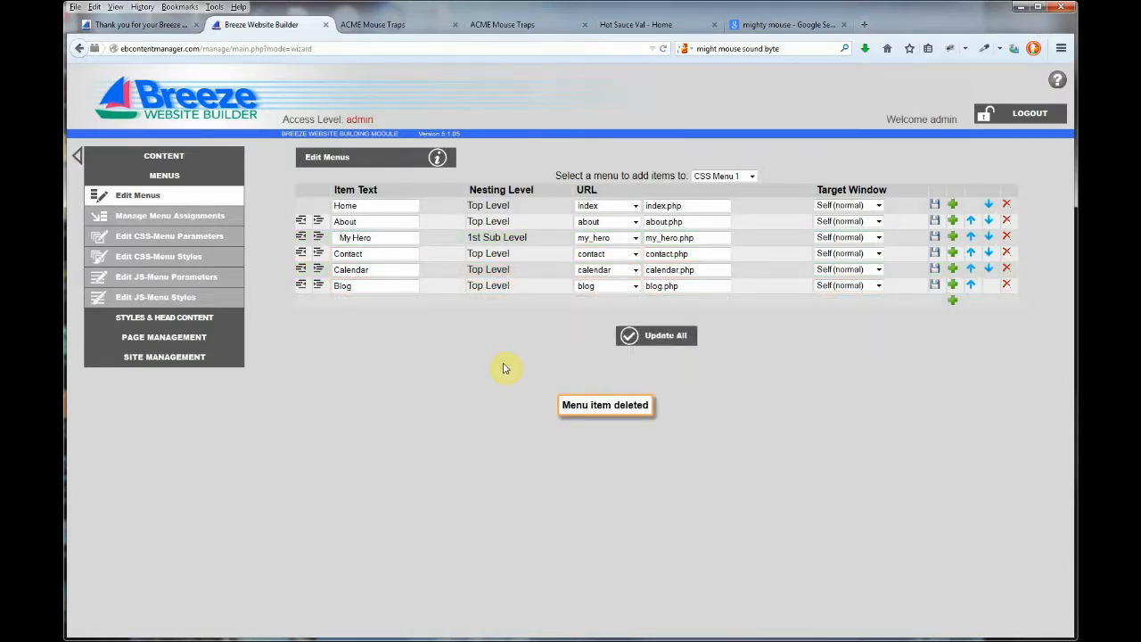
{"action": "left_click", "coordinate": [724, 176]}
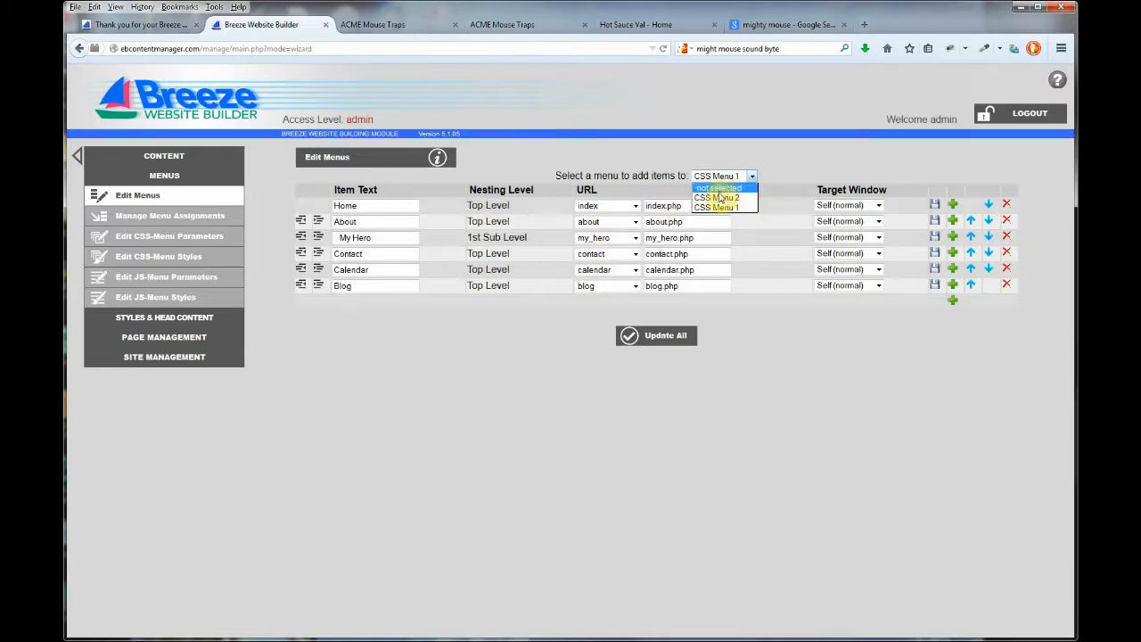
In CSS Menu 2, add and save a 'My Hero' item linked to the my_hero page
{"action": "left_click", "coordinate": [719, 197]}
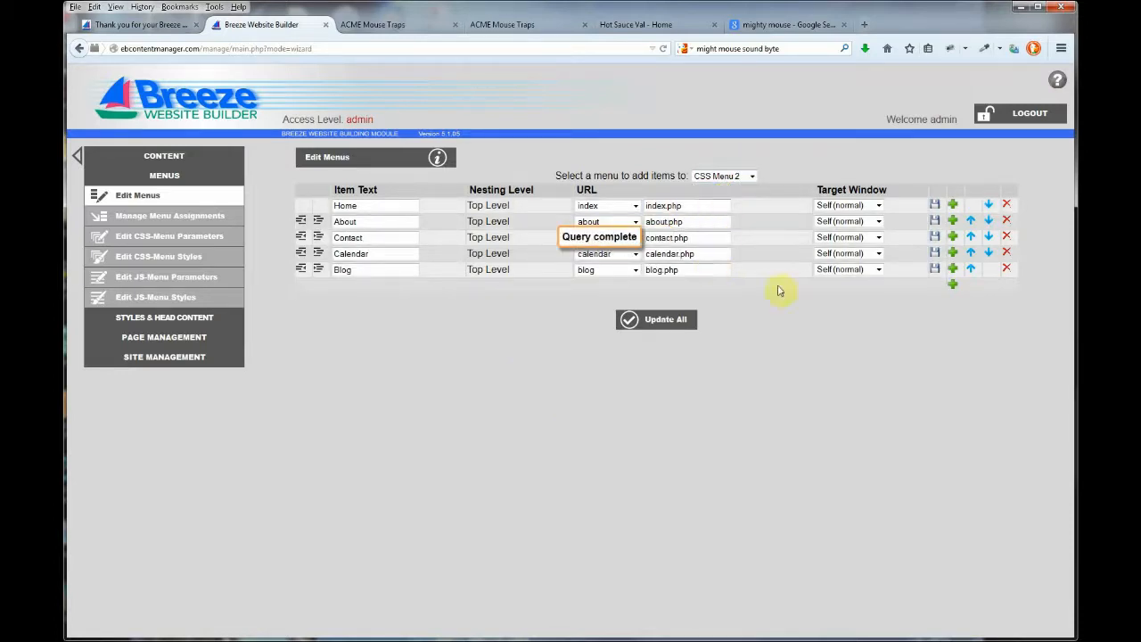
{"action": "left_click", "coordinate": [954, 285]}
{"action": "left_click", "coordinate": [389, 285]}
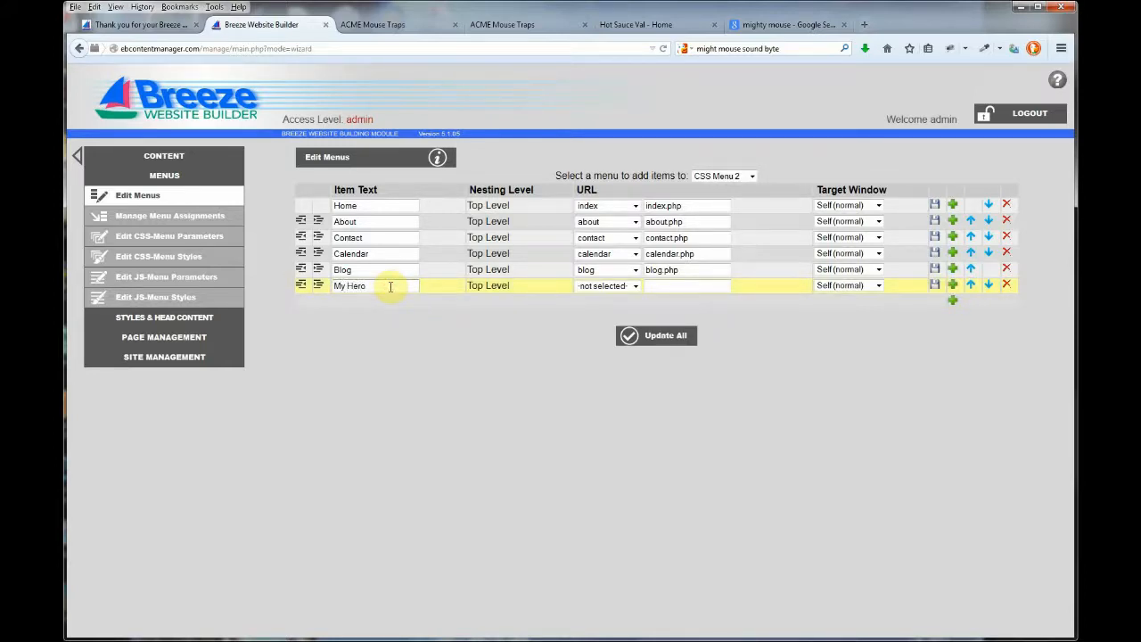
{"action": "left_click", "coordinate": [624, 286]}
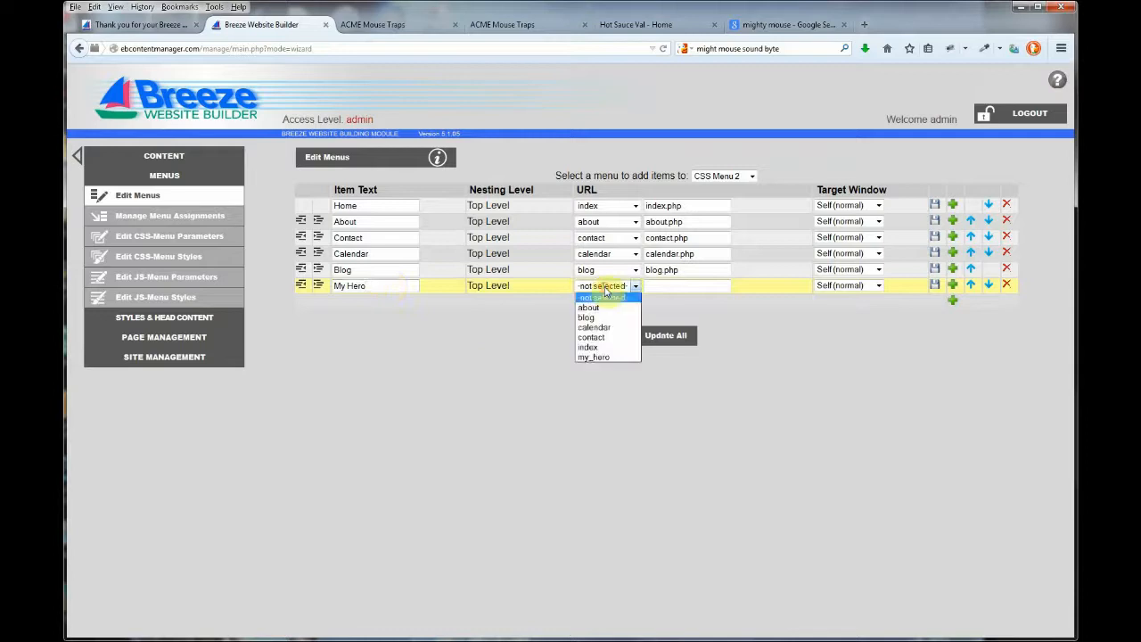
{"action": "left_click", "coordinate": [599, 358]}
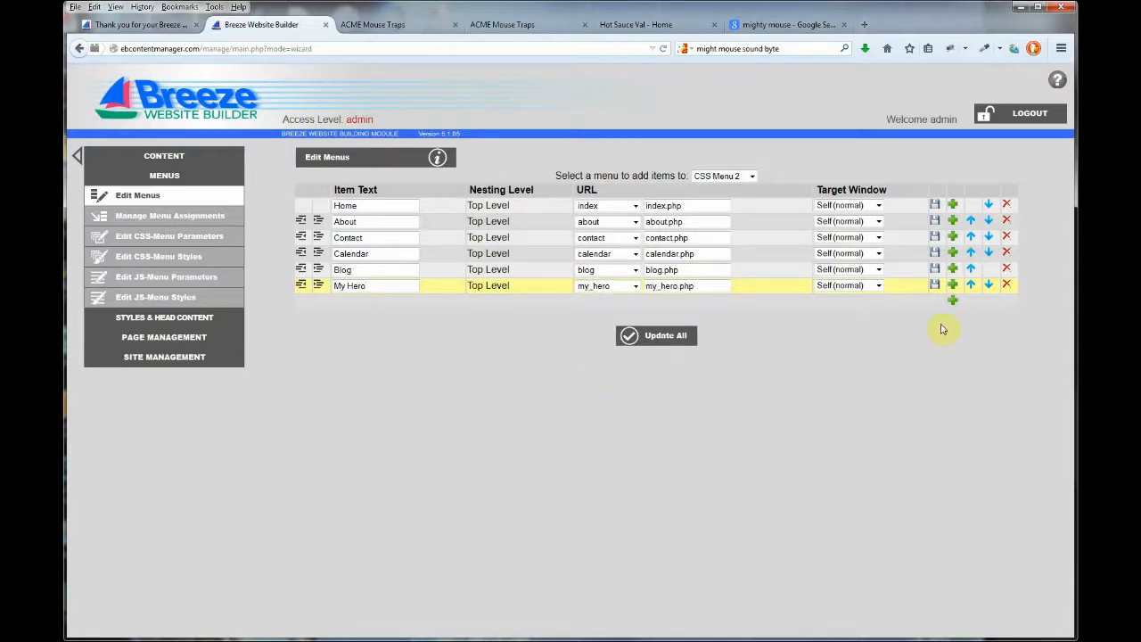
{"action": "left_click", "coordinate": [936, 286]}
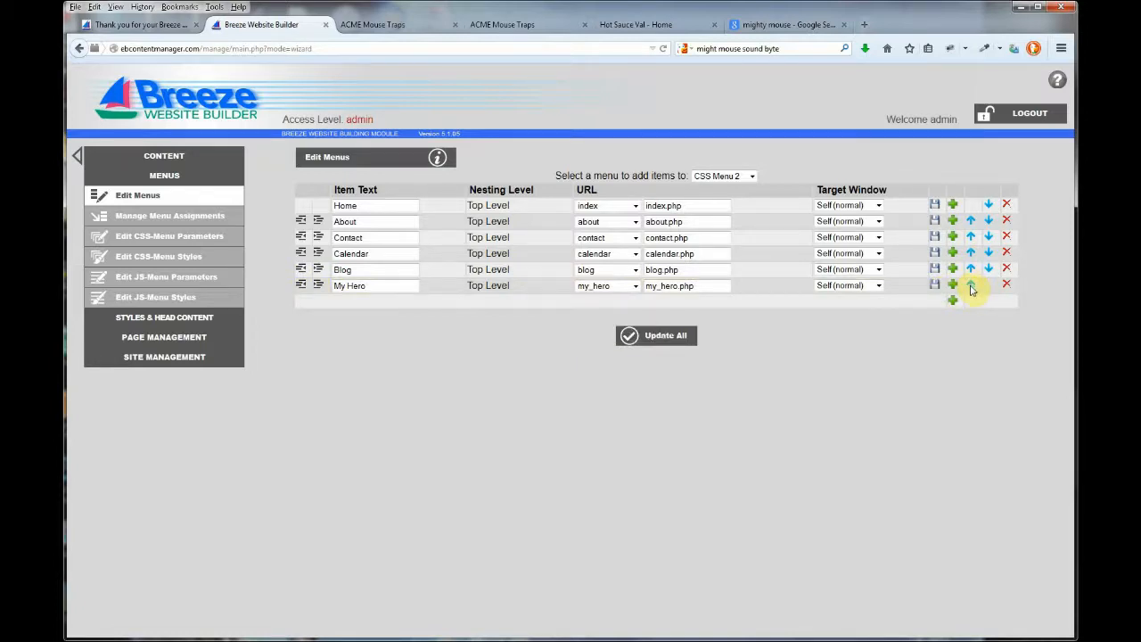
Reorder CSS Menu 2 so My Hero follows Contact and Calendar comes after Blog, then update all
{"action": "left_click", "coordinate": [971, 286]}
{"action": "left_click", "coordinate": [970, 270]}
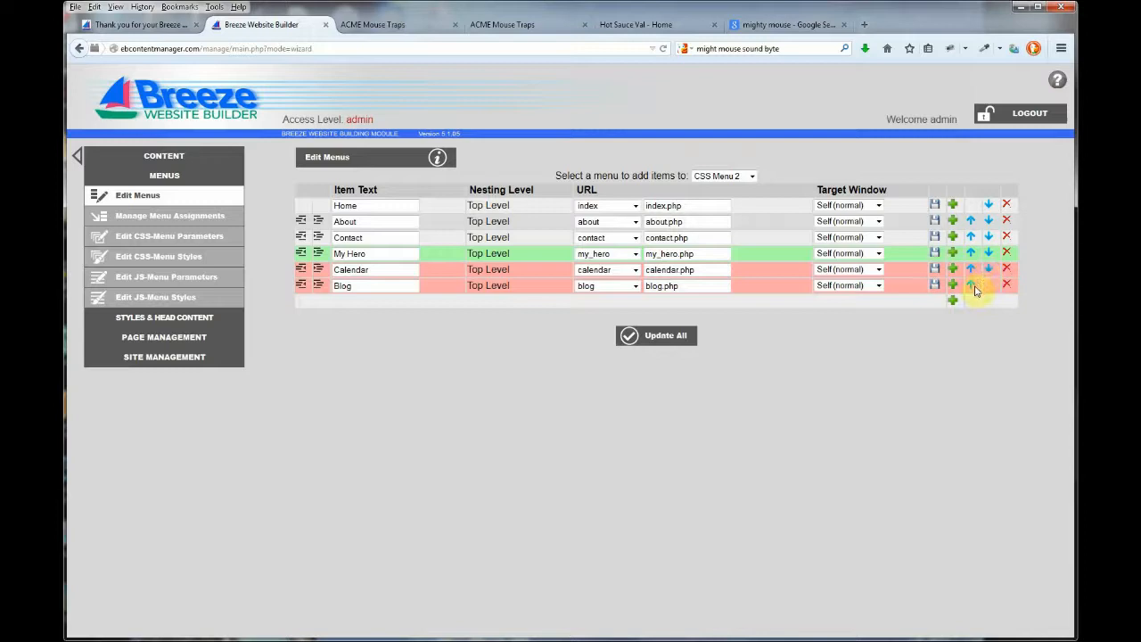
{"action": "left_click", "coordinate": [987, 269]}
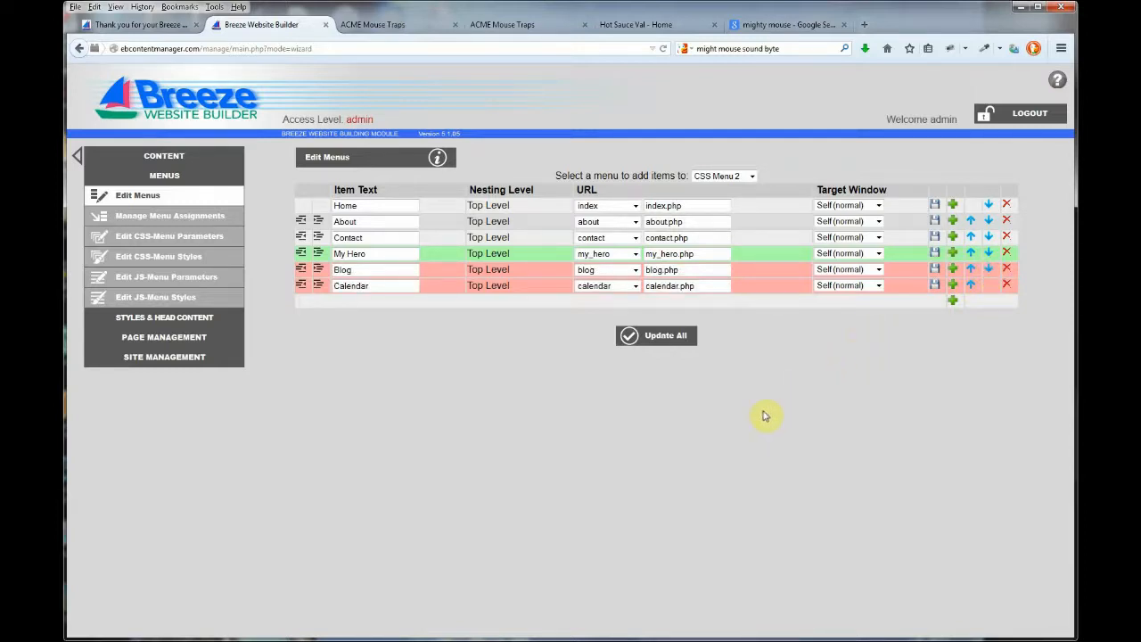
{"action": "left_click", "coordinate": [669, 338]}
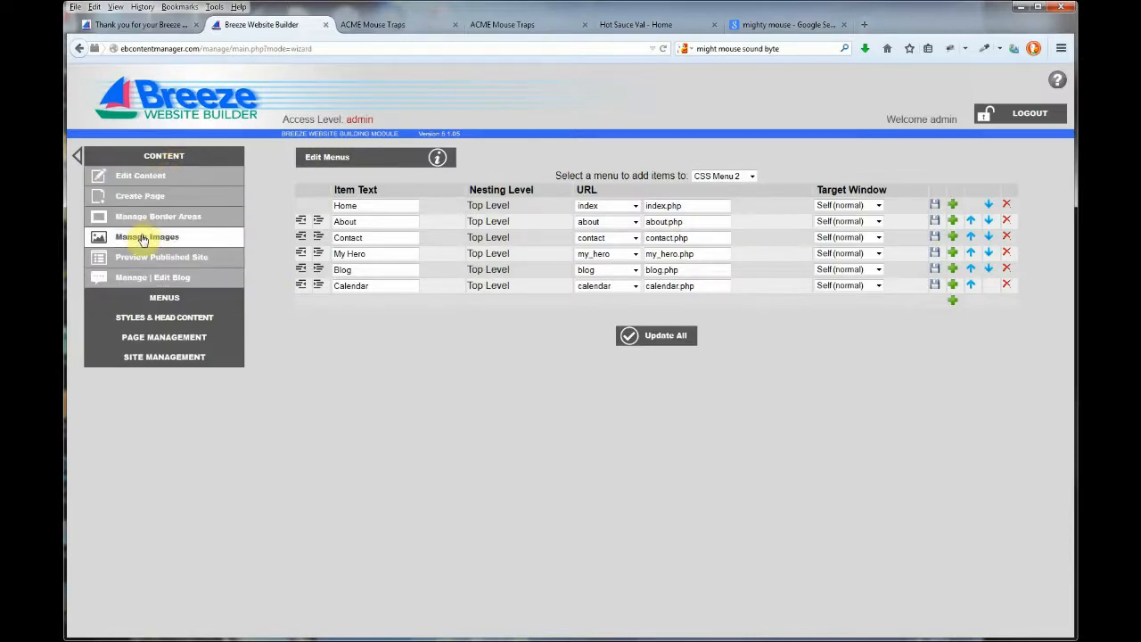
Preview the site, open My Hero from About's submenu, and play its audio clip
{"action": "left_click", "coordinate": [141, 257]}
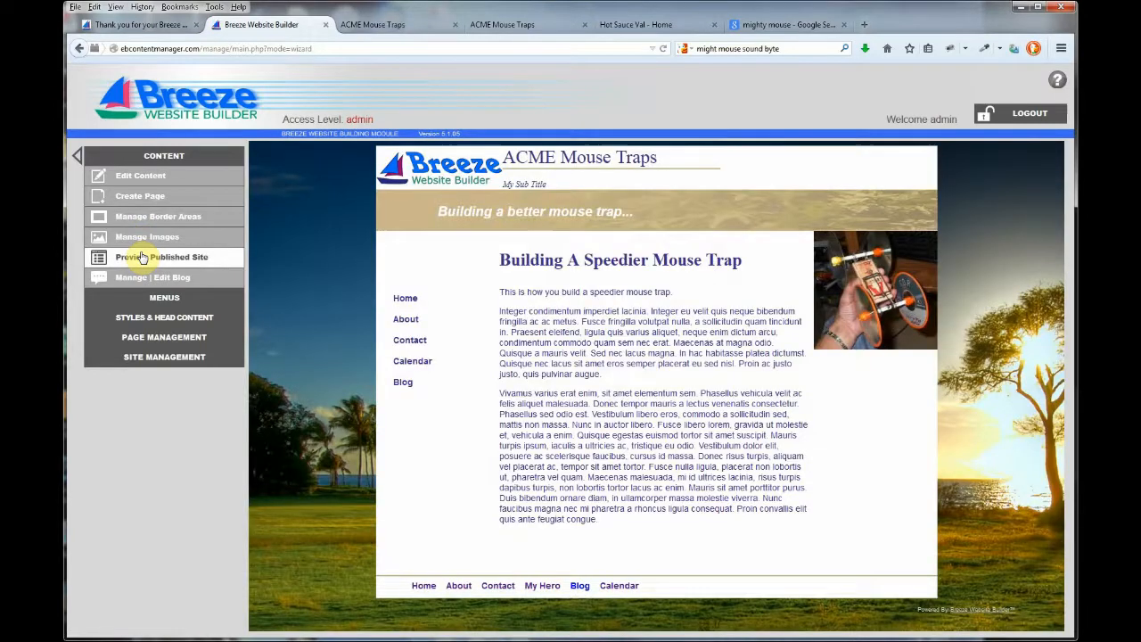
{"action": "mouse_move", "coordinate": [412, 325]}
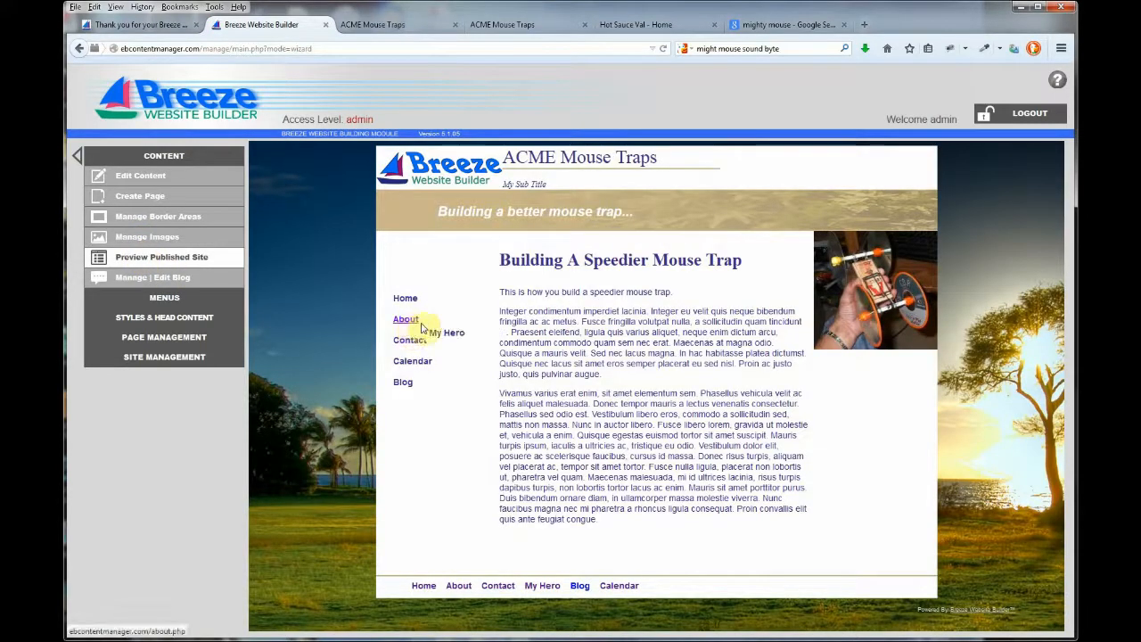
{"action": "left_click", "coordinate": [454, 337]}
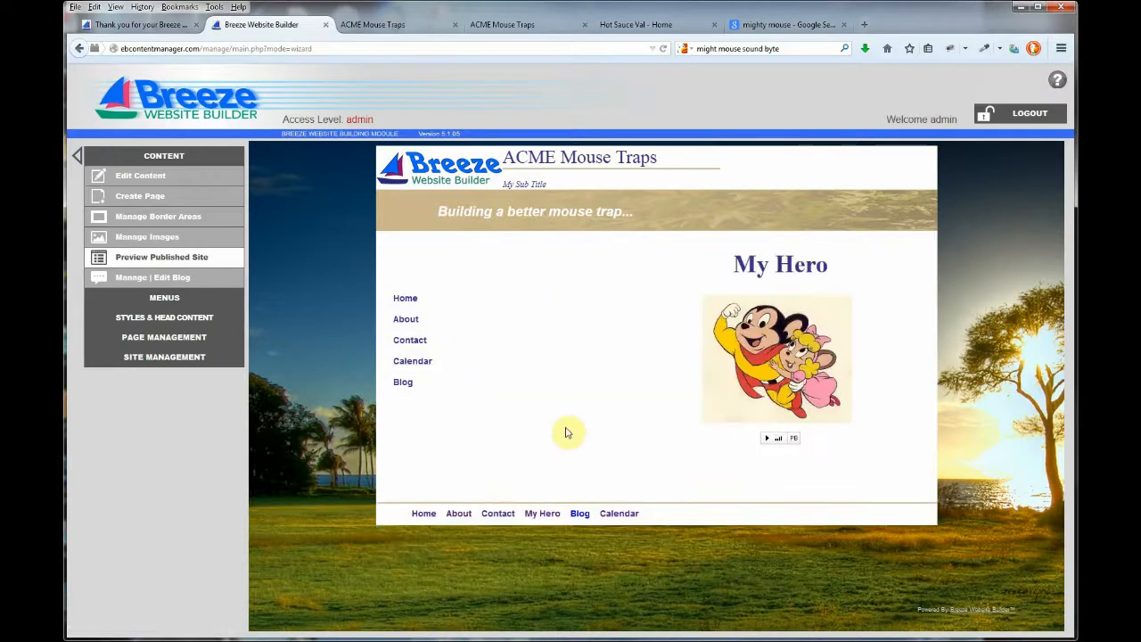
{"action": "left_click", "coordinate": [767, 438]}
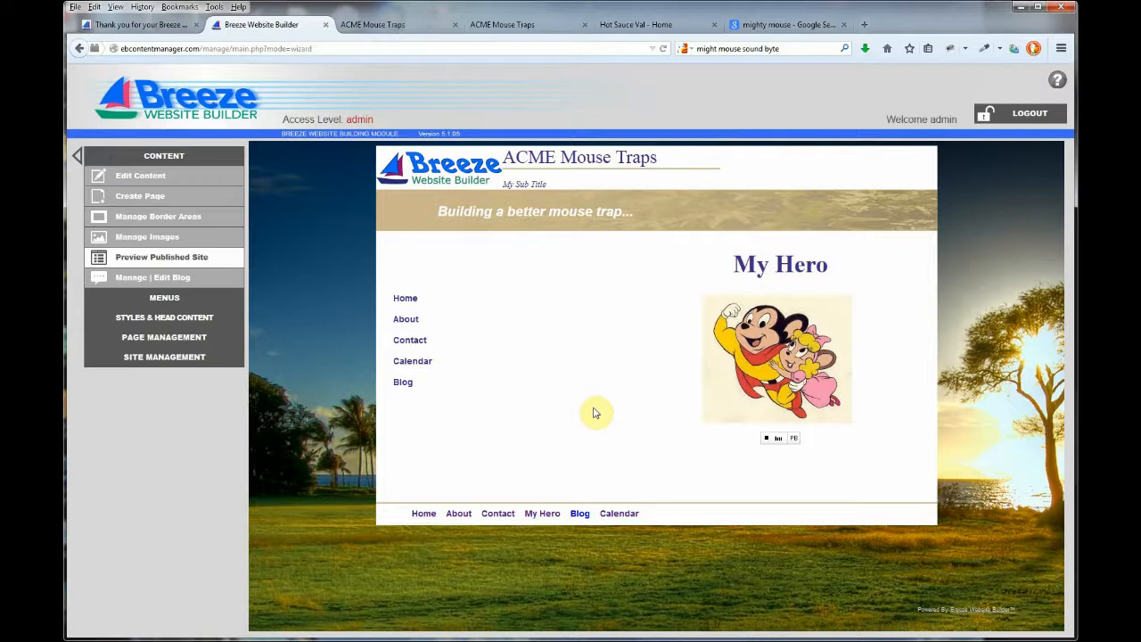